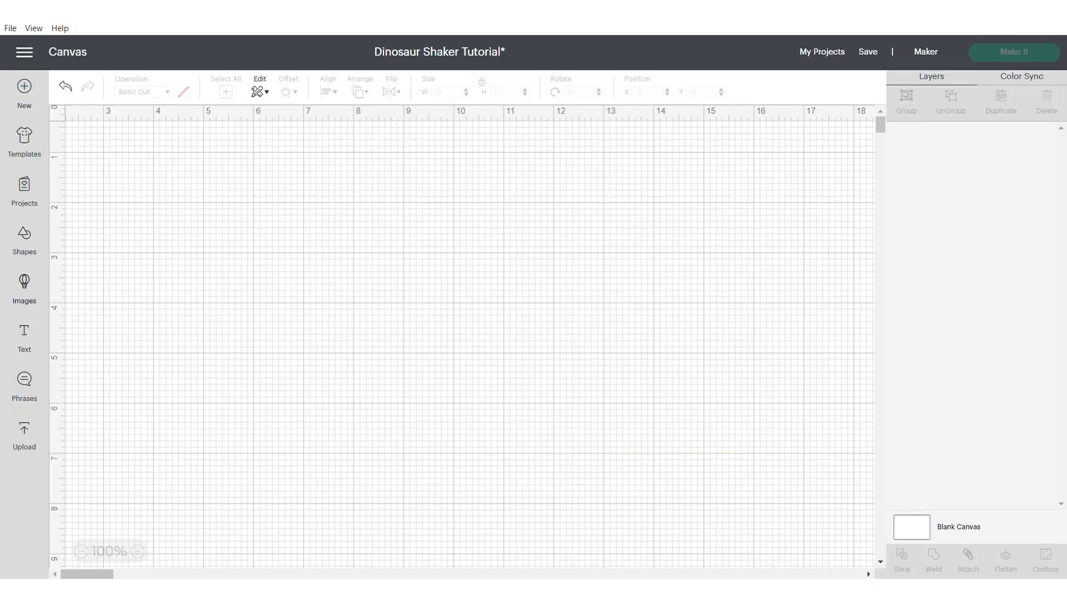
# Search the image library for #m39154 and open its related image set, Nate's ABC's.
pyautogui.click(24, 288)
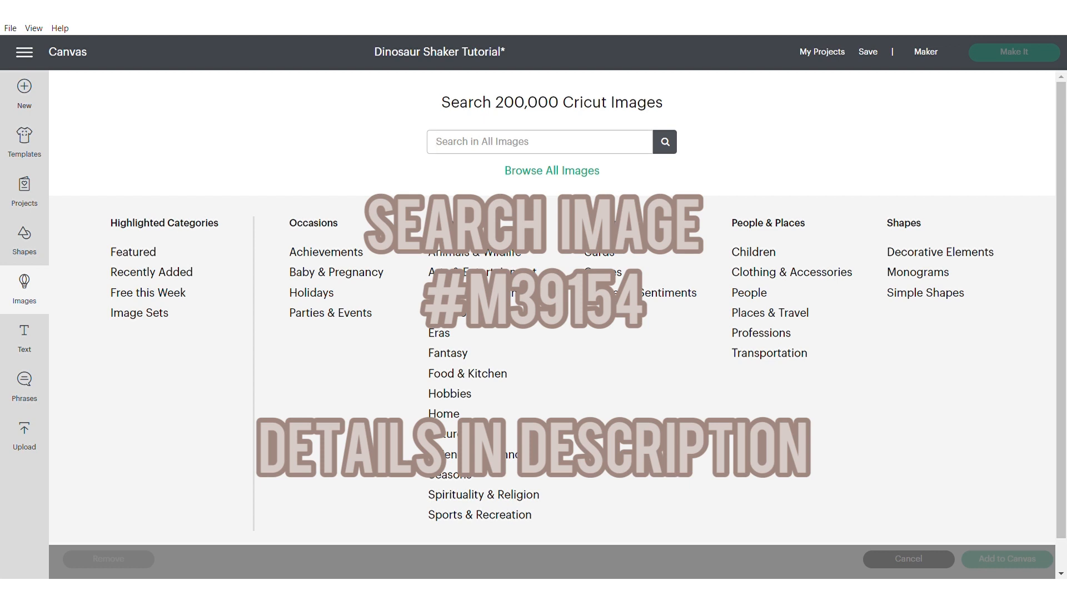
pyautogui.write('#m39154')
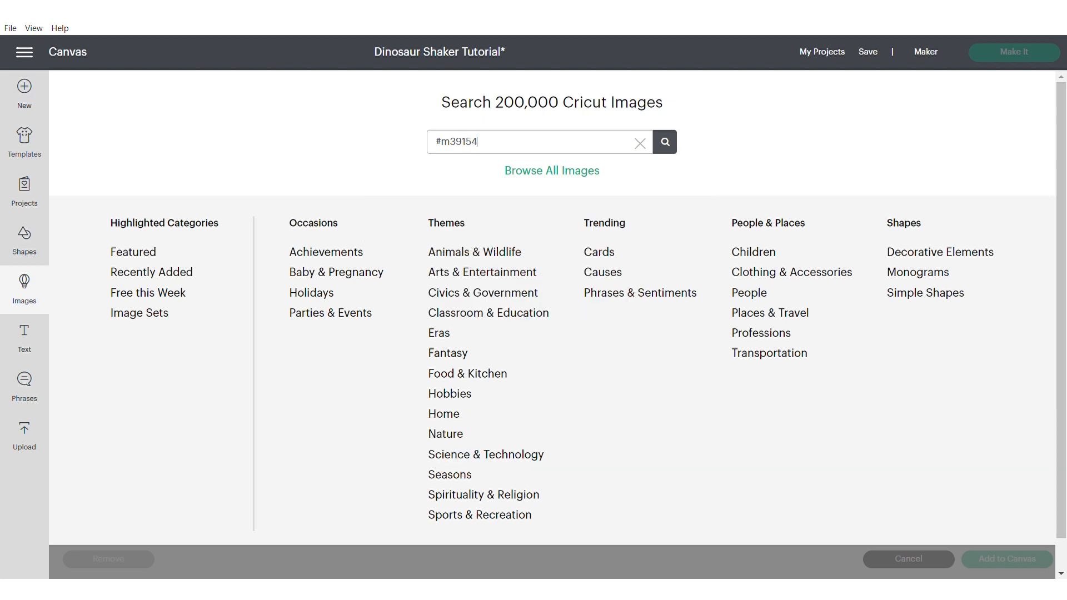
pyautogui.press('Return')
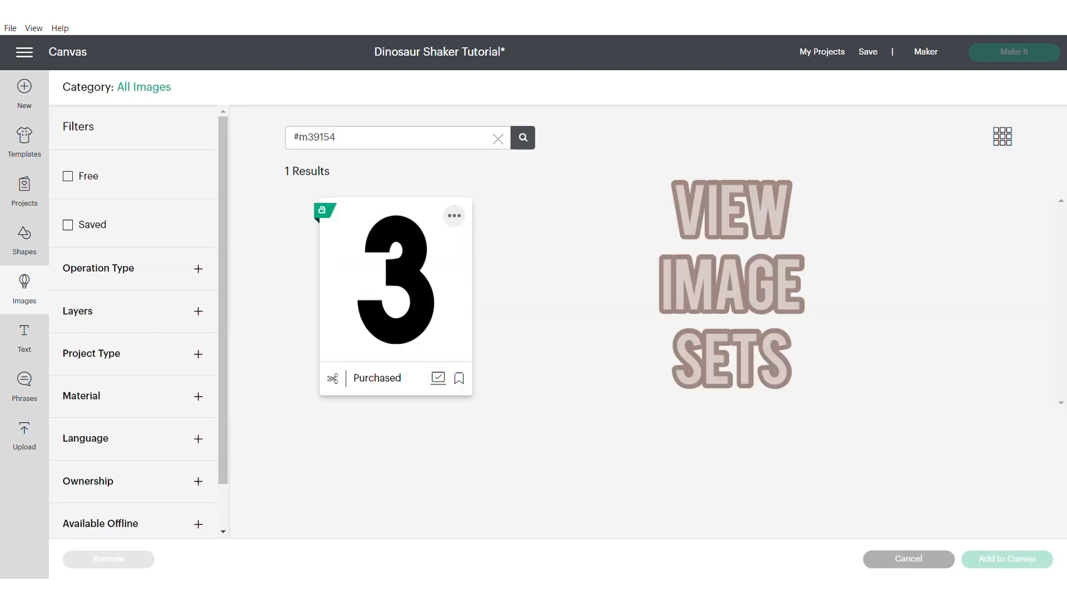
pyautogui.click(454, 215)
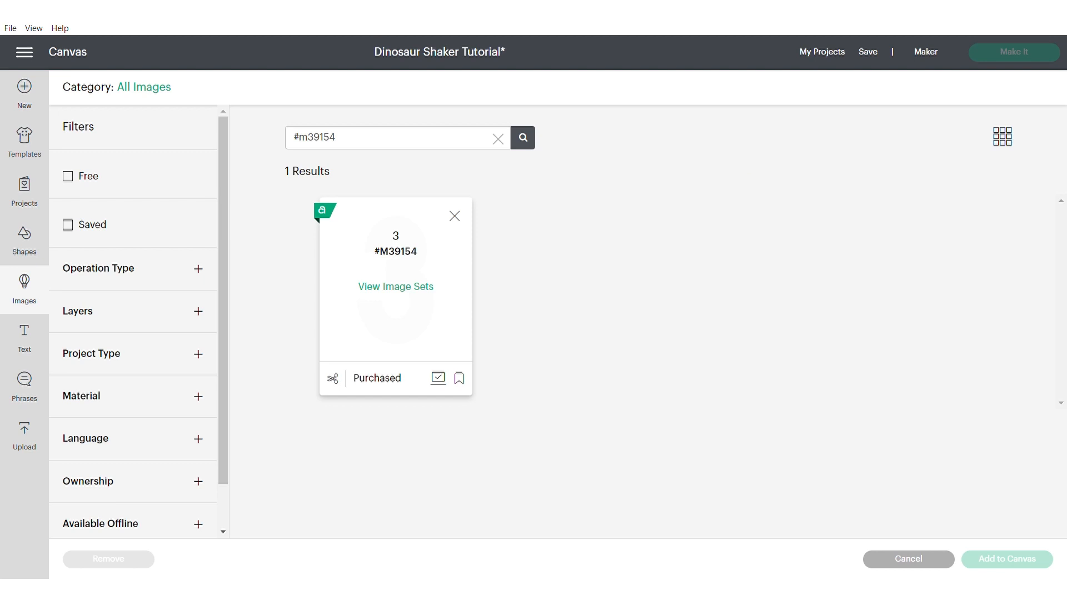
pyautogui.click(396, 287)
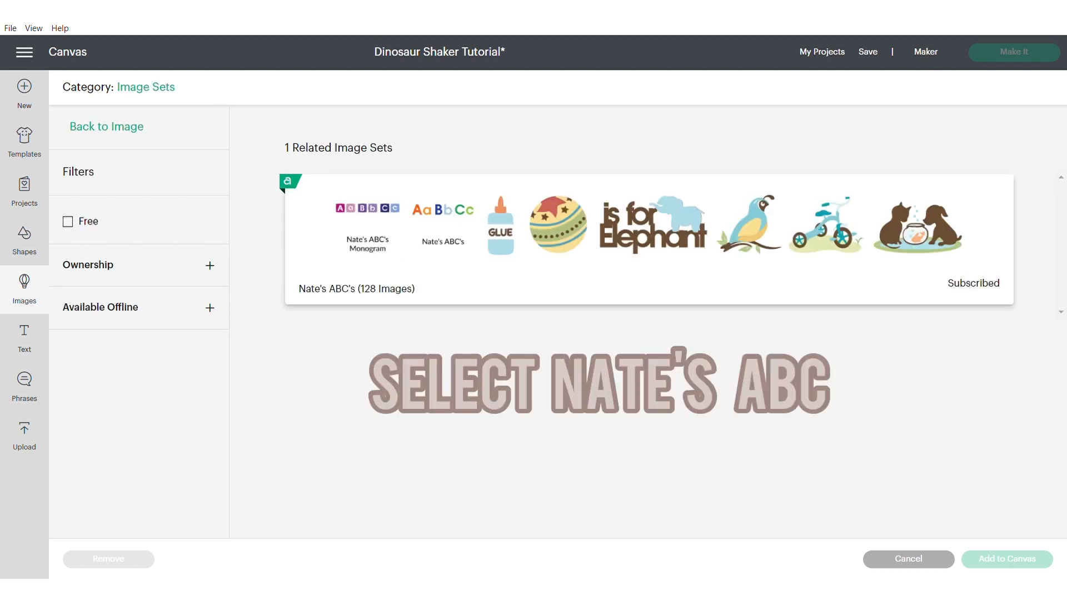
pyautogui.click(395, 278)
# Search the Nate's ABC's set for 3 and add the upright black number to the canvas.
pyautogui.scroll(-10, 561, 300)
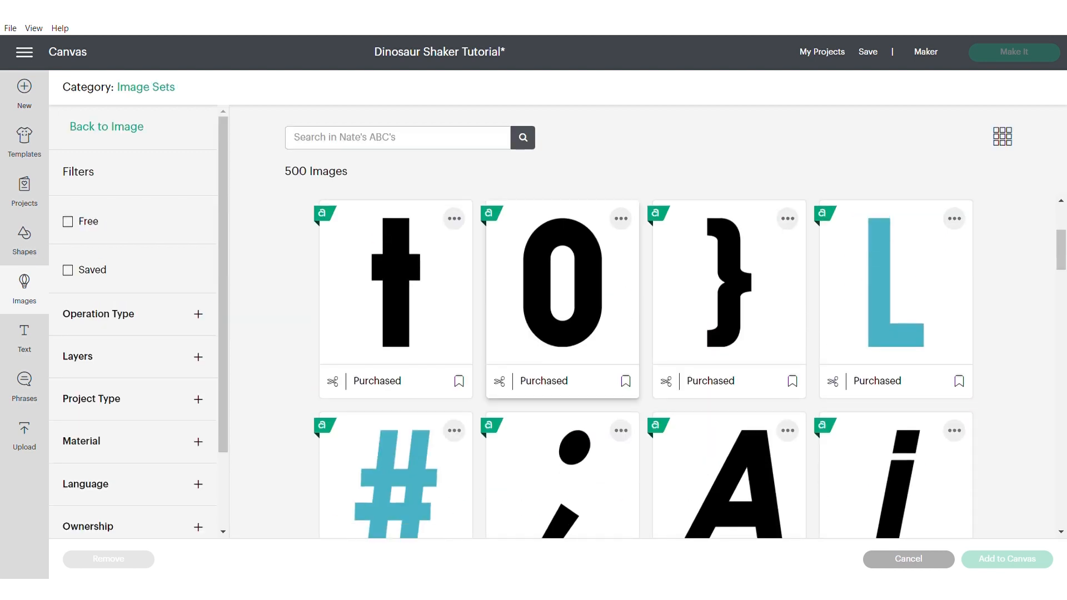
pyautogui.scroll(-15, 645, 367)
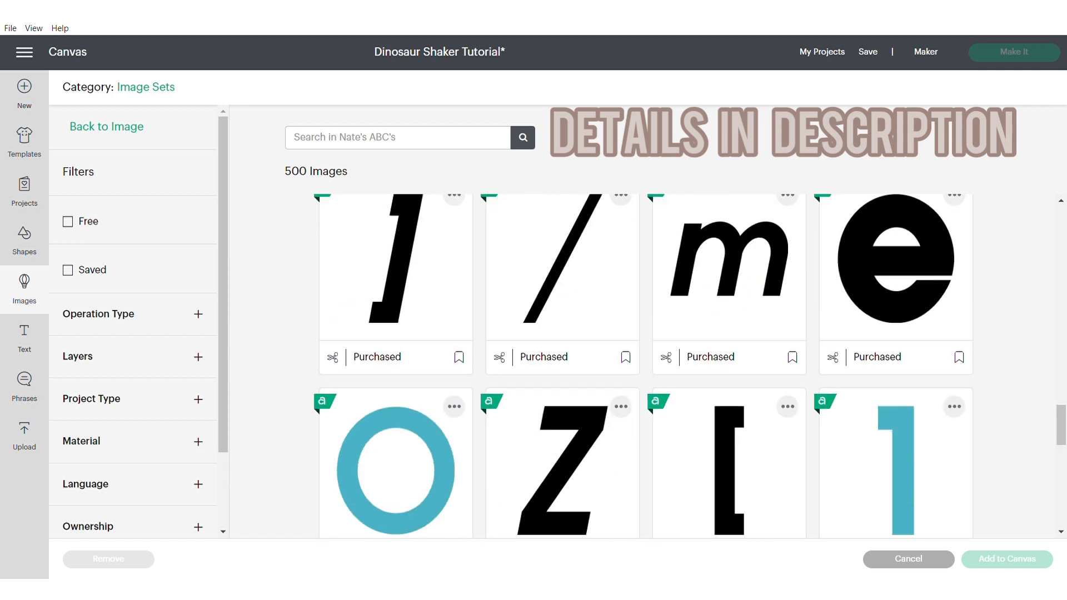
pyautogui.scroll(-2, 562, 344)
pyautogui.scroll(20, 561, 344)
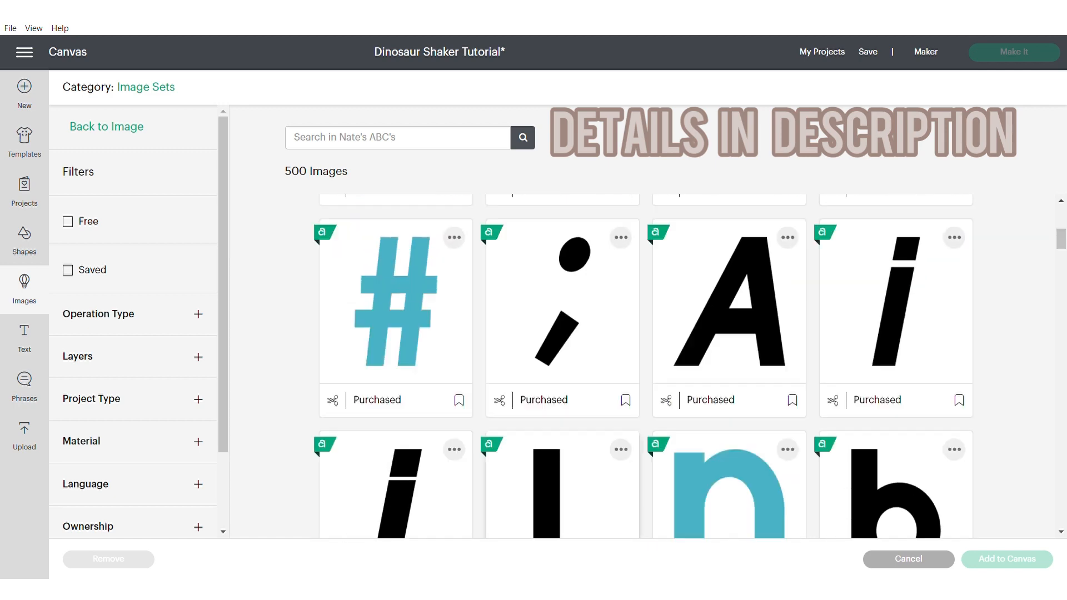
pyautogui.write('3')
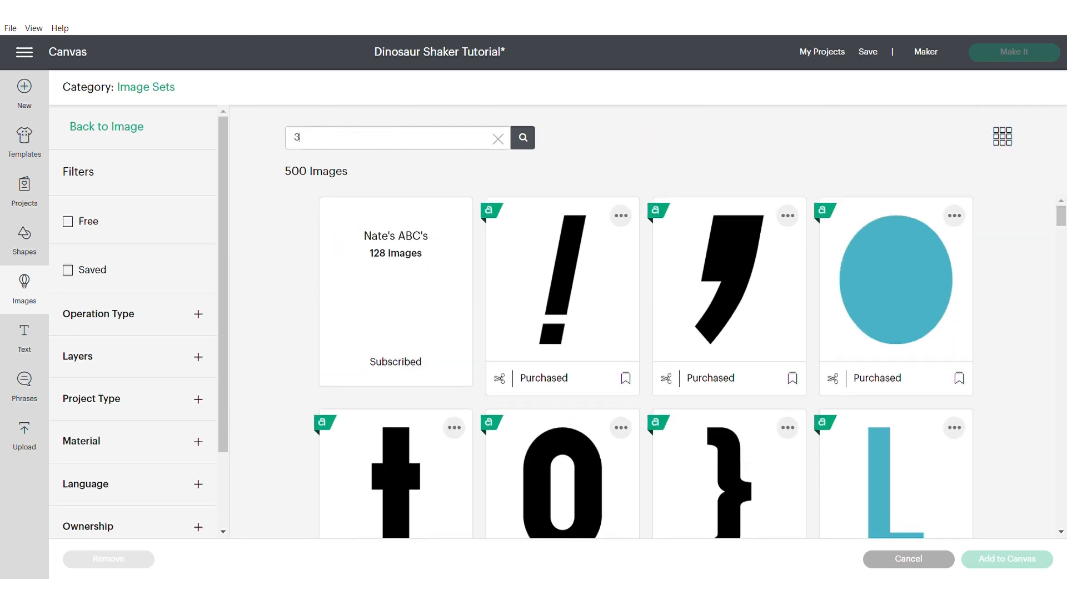
pyautogui.press('Return')
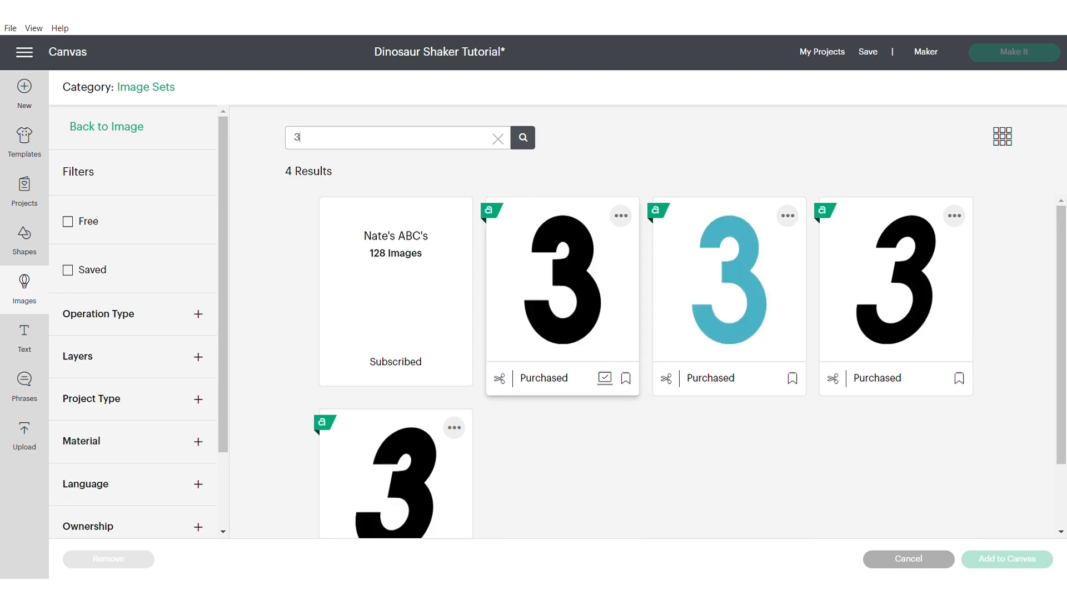
pyautogui.click(562, 284)
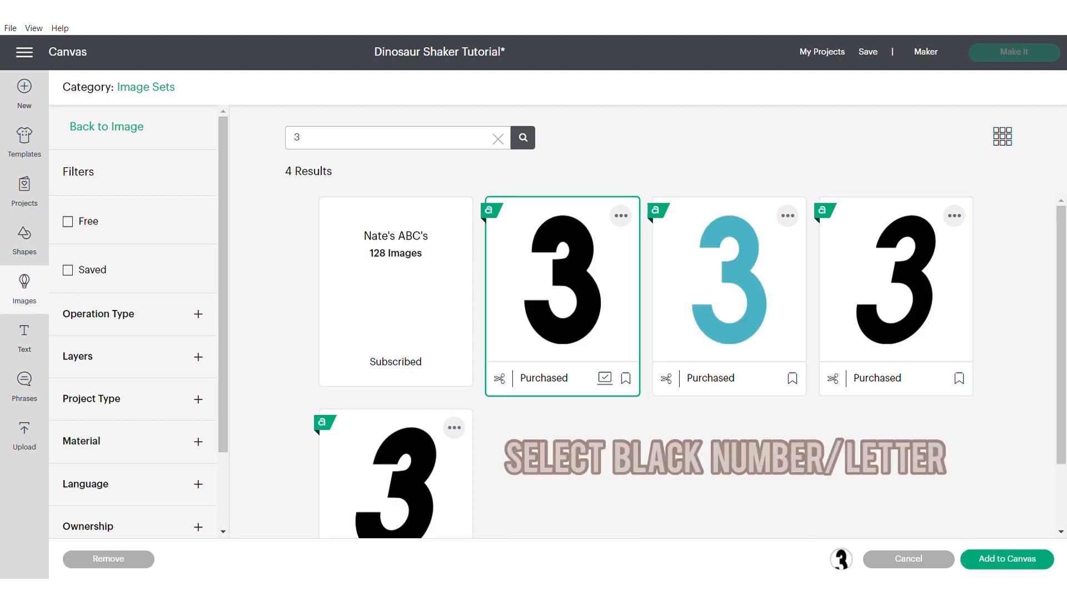
pyautogui.click(1007, 559)
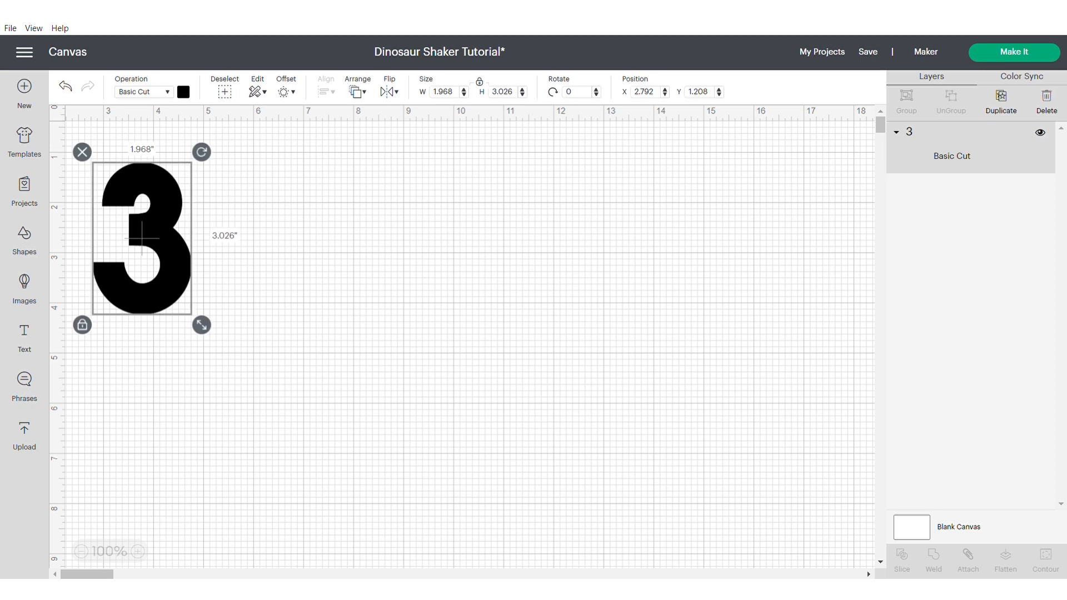
# Enlarge the 3 to about 4.55 by 6.99 inches and give it a 0.08-inch offset with rounded corners.
pyautogui.moveTo(202, 324); pyautogui.dragTo(369, 327)
pyautogui.moveTo(487, 506); pyautogui.dragTo(497, 520)
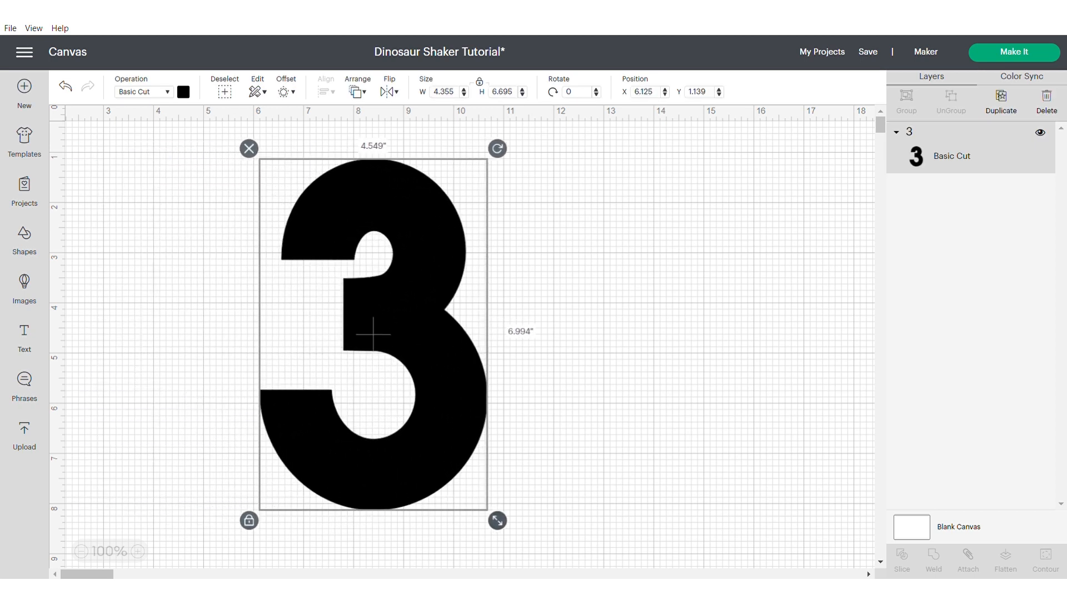
pyautogui.click(286, 91)
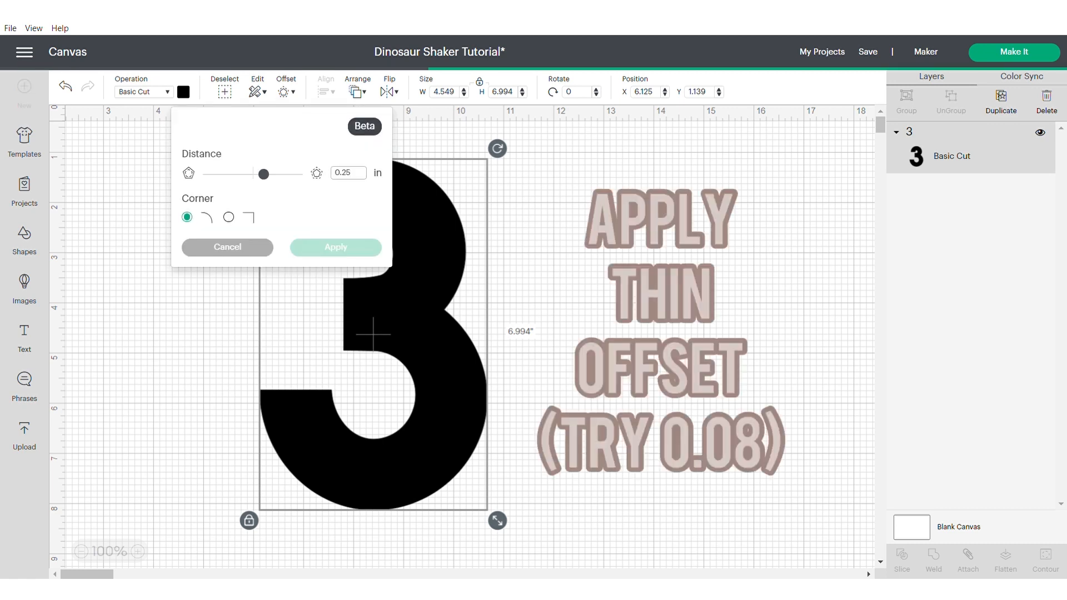
pyautogui.press('BackSpace')
pyautogui.press('BackSpace')
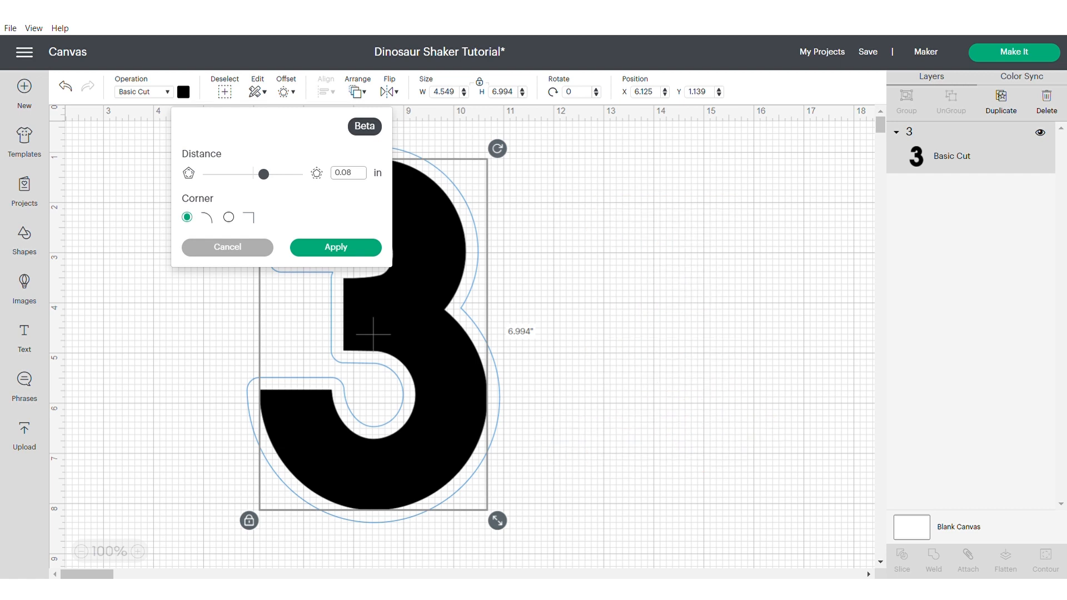
pyautogui.moveTo(263, 174); pyautogui.dragTo(256, 174)
pyautogui.click(358, 173)
pyautogui.press('BackSpace')
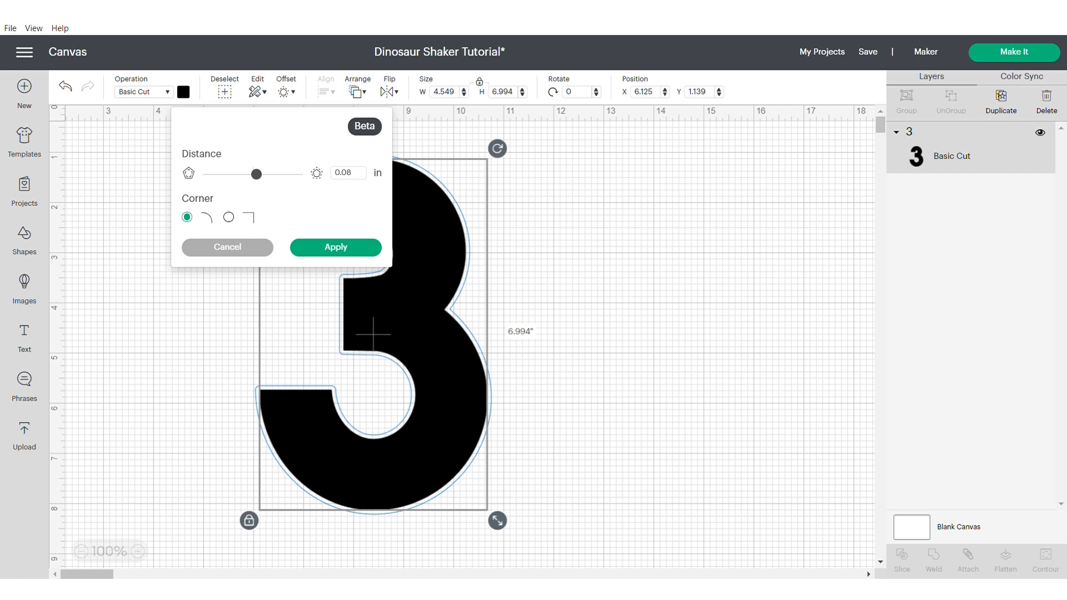
pyautogui.click(336, 248)
# Select both the 3 and its offset and slice them against each other.
pyautogui.click(214, 136)
pyautogui.moveTo(214, 135); pyautogui.dragTo(575, 562)
pyautogui.click(574, 560)
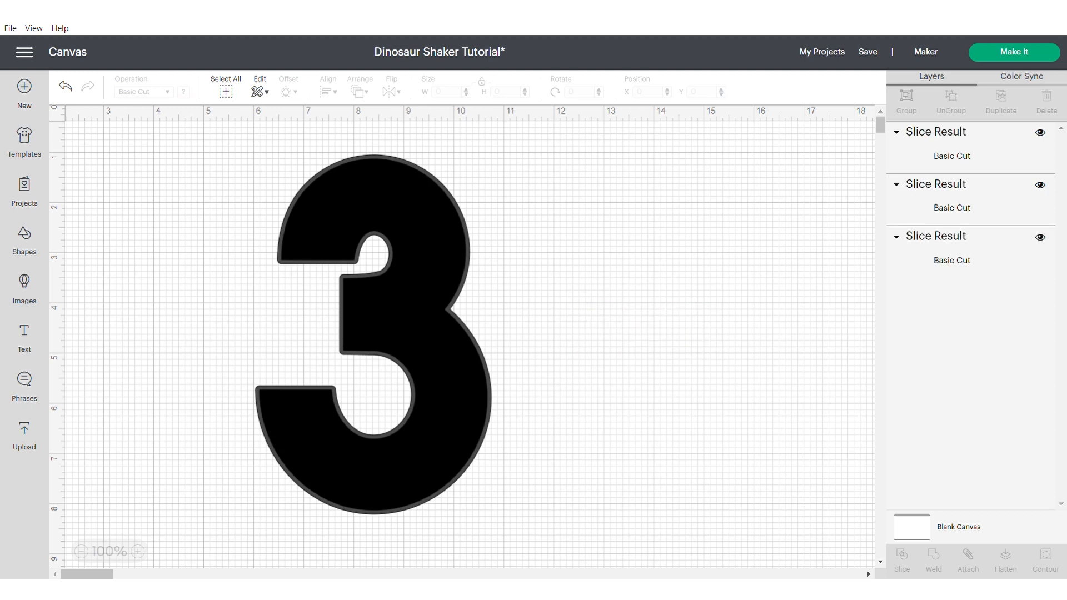
# Separate the slice results and delete the two solid 3 centres, keeping only the thin outline.
pyautogui.moveTo(374, 333); pyautogui.dragTo(251, 322)
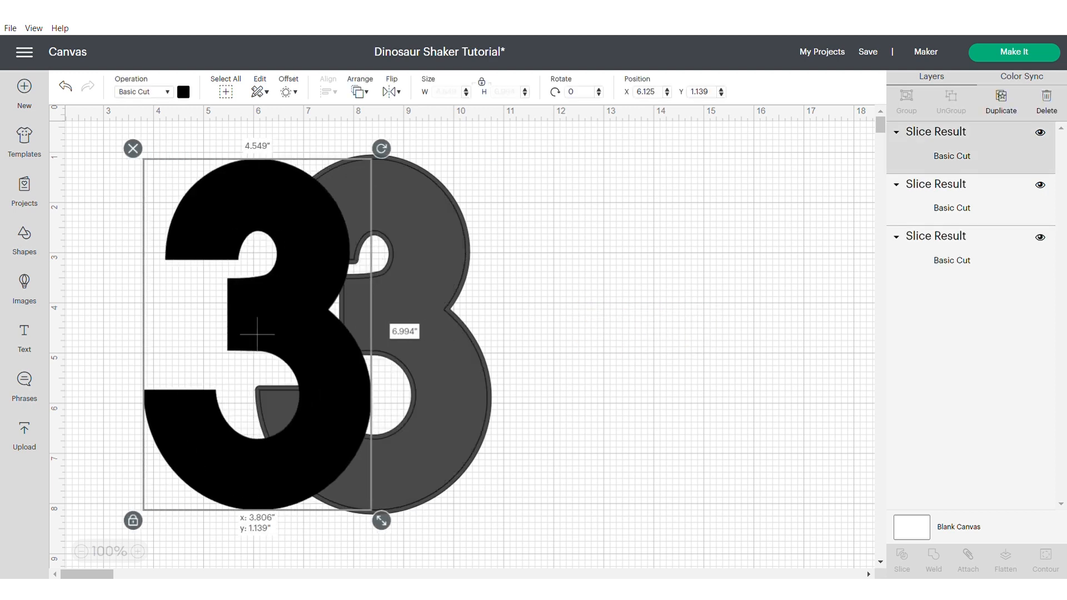
pyautogui.moveTo(373, 337); pyautogui.dragTo(652, 326)
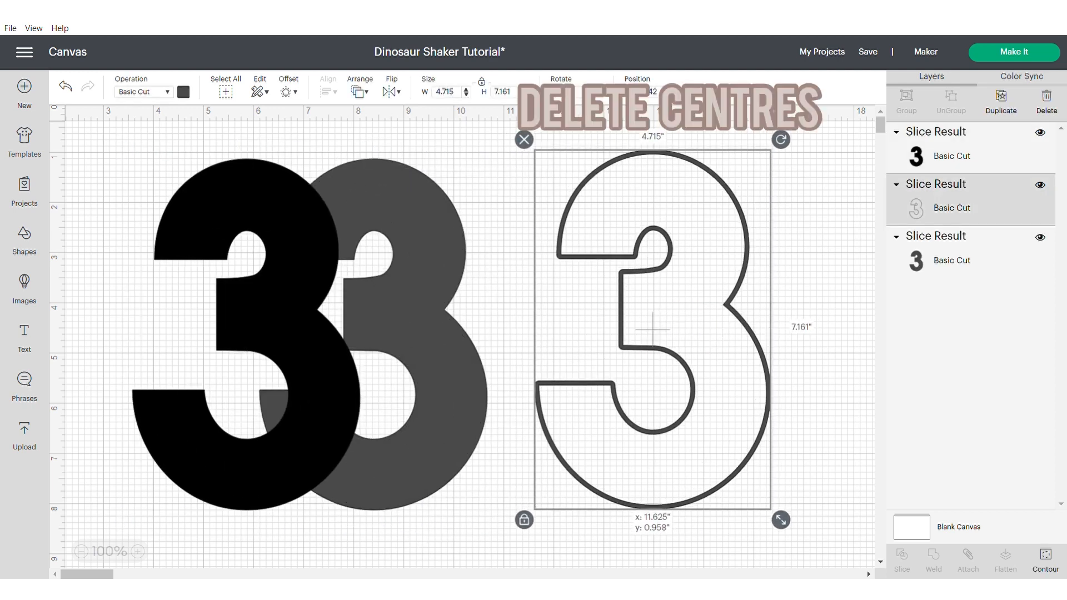
pyautogui.click(374, 333)
pyautogui.click(249, 148)
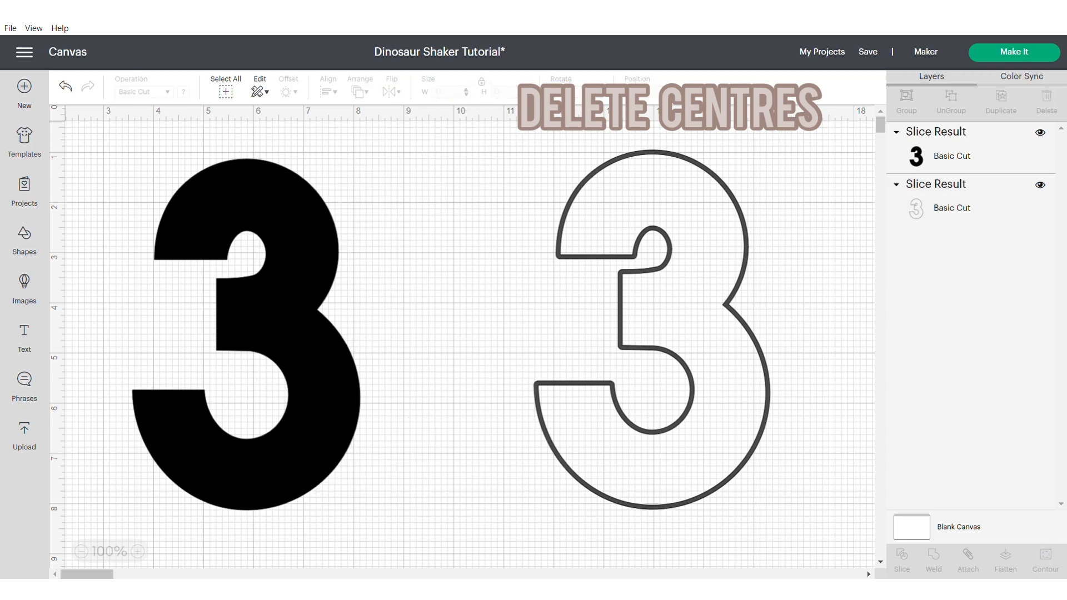
pyautogui.click(245, 329)
pyautogui.click(120, 148)
# Move the thin 3 outline to about X 6.19, Y 1.43 and offset it by 0.083 inches.
pyautogui.moveTo(620, 311); pyautogui.dragTo(348, 334)
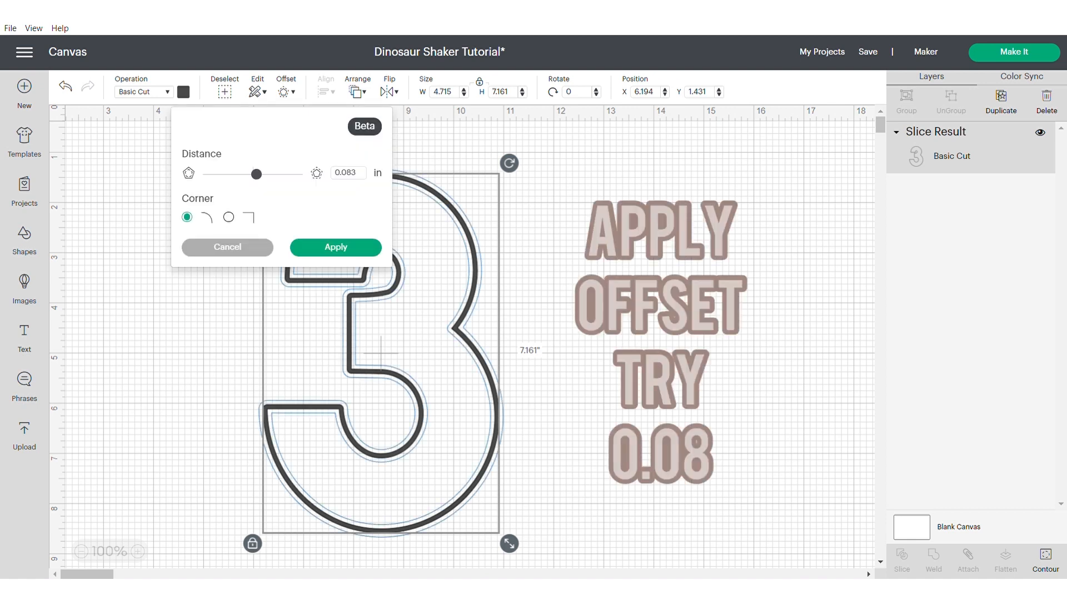
pyautogui.click(336, 247)
# Apply a slightly larger 0.09-inch offset to the new black offset outline.
pyautogui.click(288, 91)
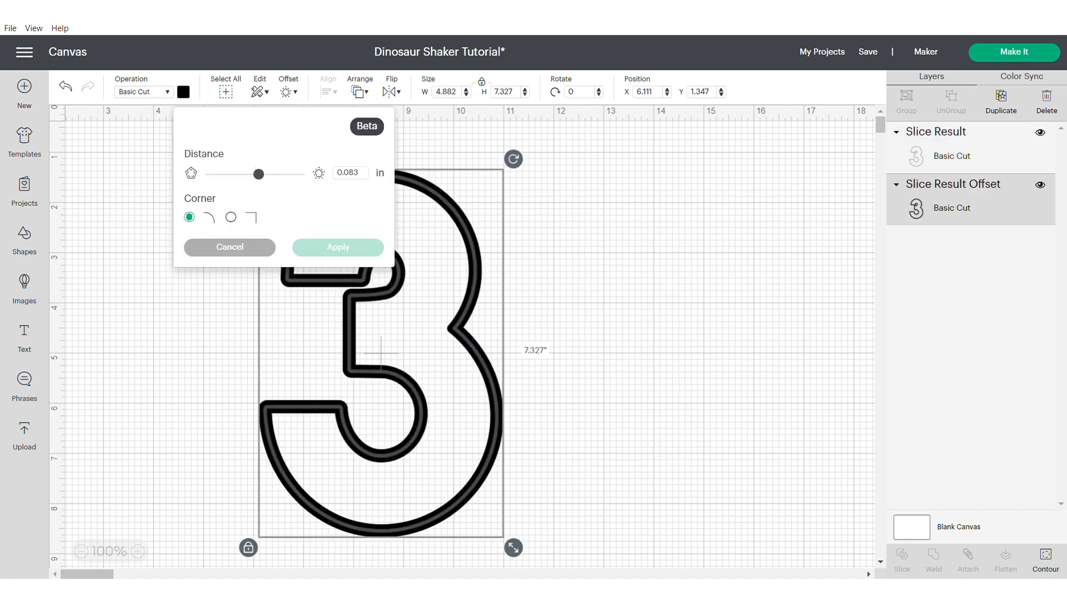
pyautogui.click(359, 173)
pyautogui.press('BackSpace')
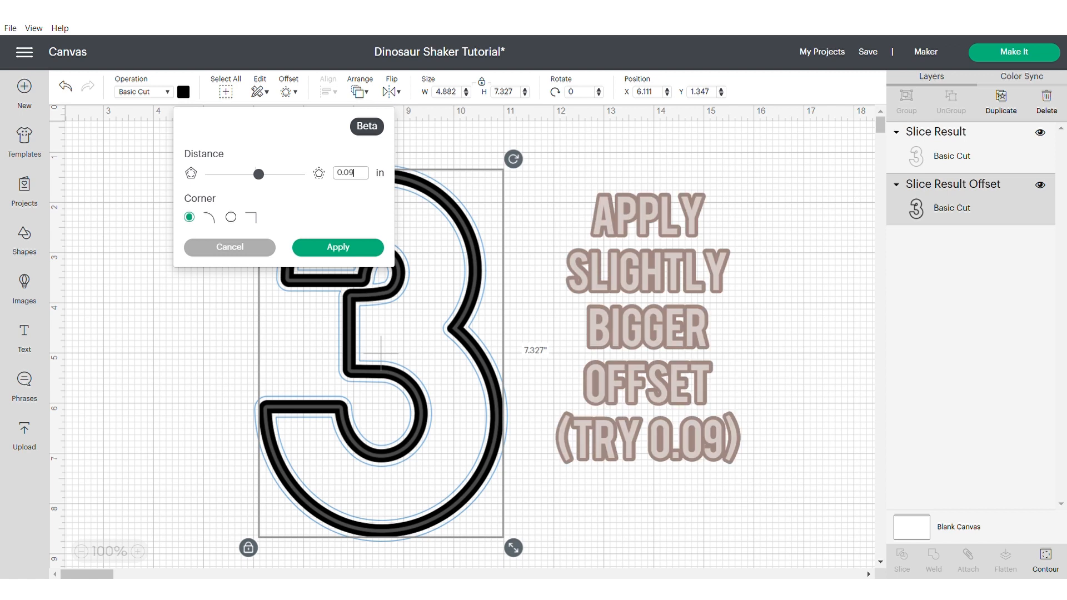
pyautogui.press('Return')
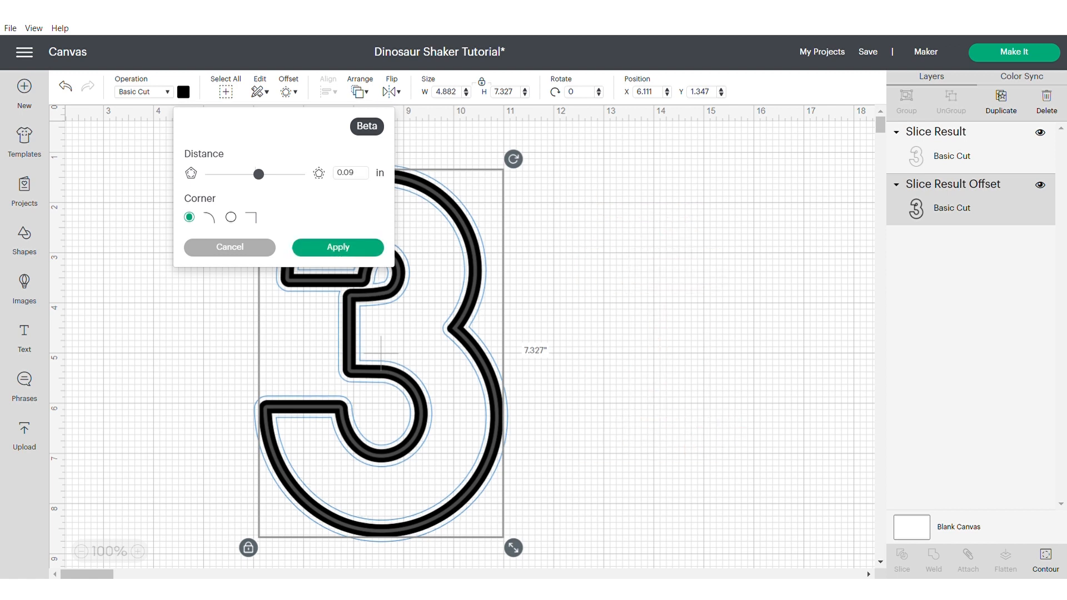
pyautogui.click(338, 248)
pyautogui.click(289, 91)
pyautogui.click(338, 248)
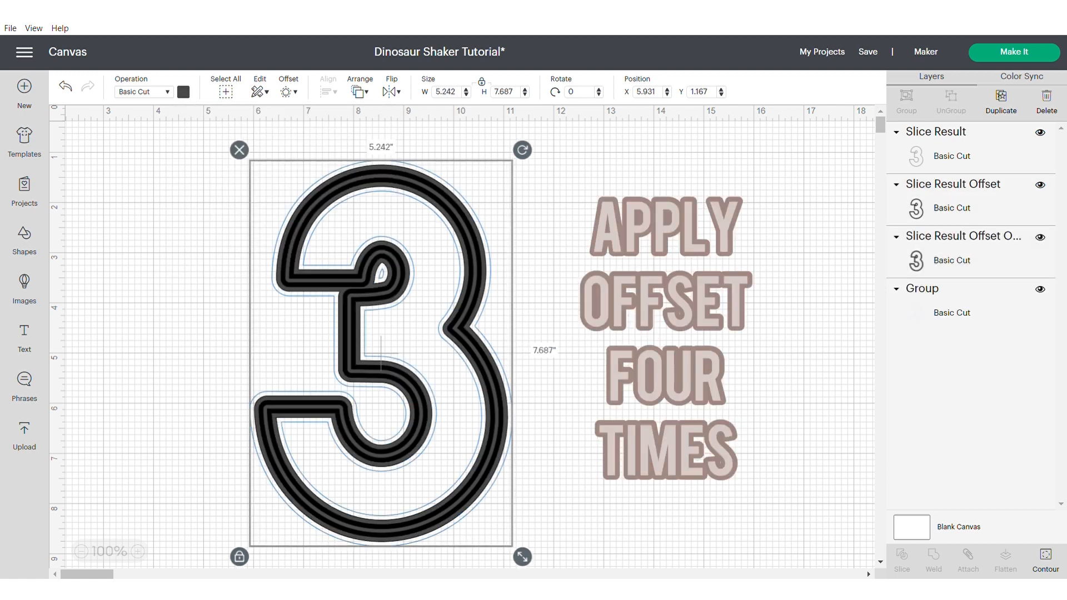
pyautogui.rightClick(943, 309)
pyautogui.click(973, 262)
# Add two more successive 0.09-inch offsets, starting from the outermost outline of the 3.
pyautogui.click(969, 260)
pyautogui.click(288, 92)
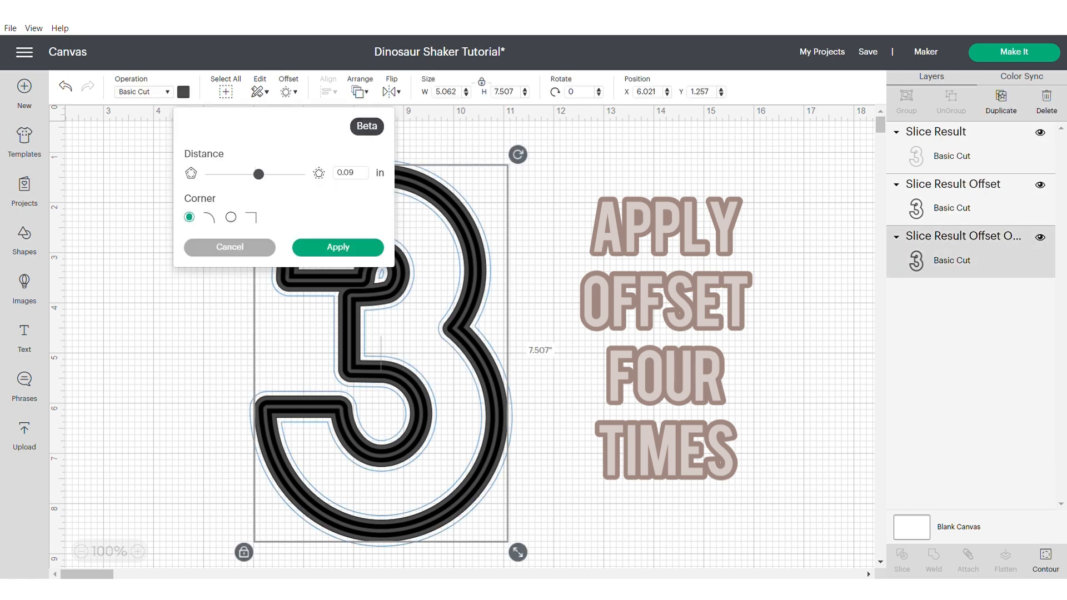
pyautogui.click(338, 247)
pyautogui.click(288, 91)
pyautogui.click(338, 248)
pyautogui.click(655, 311)
# Colour the original thin outline brown and its first offset medium green.
pyautogui.click(952, 156)
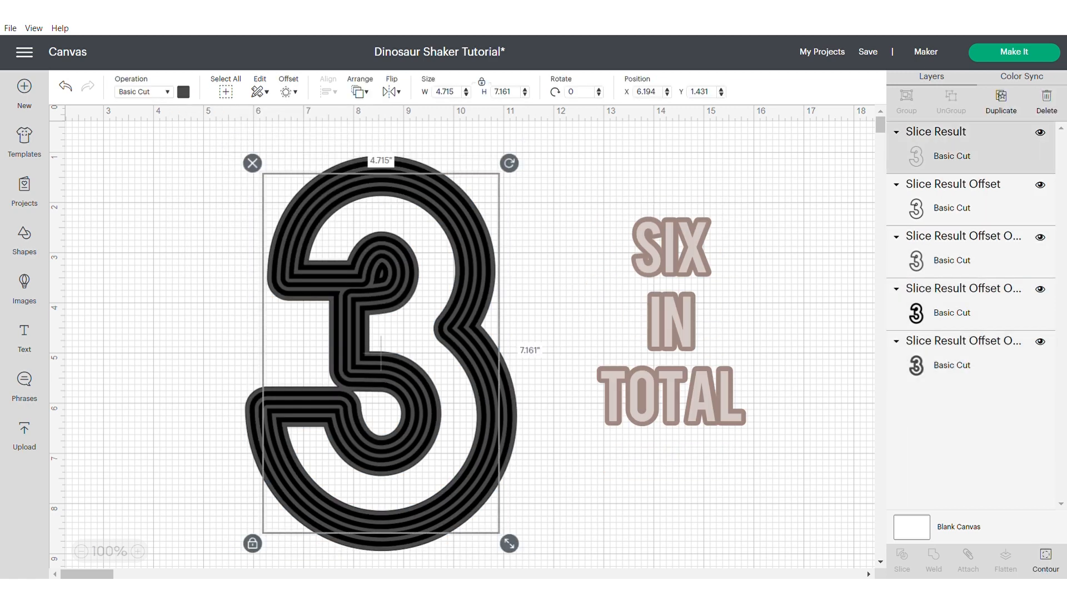
pyautogui.click(184, 91)
pyautogui.click(304, 221)
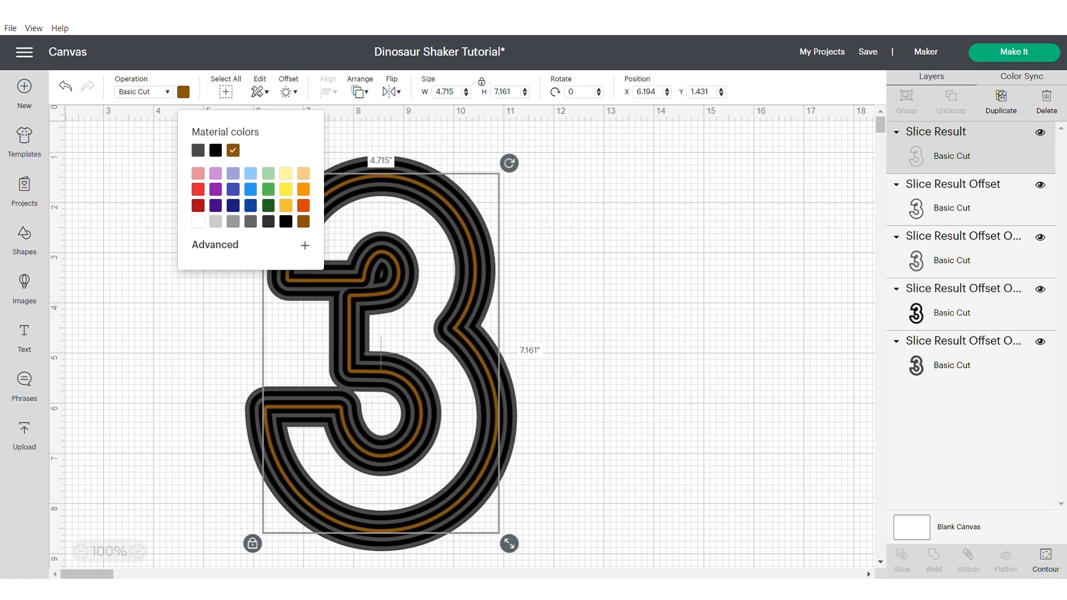
pyautogui.click(952, 208)
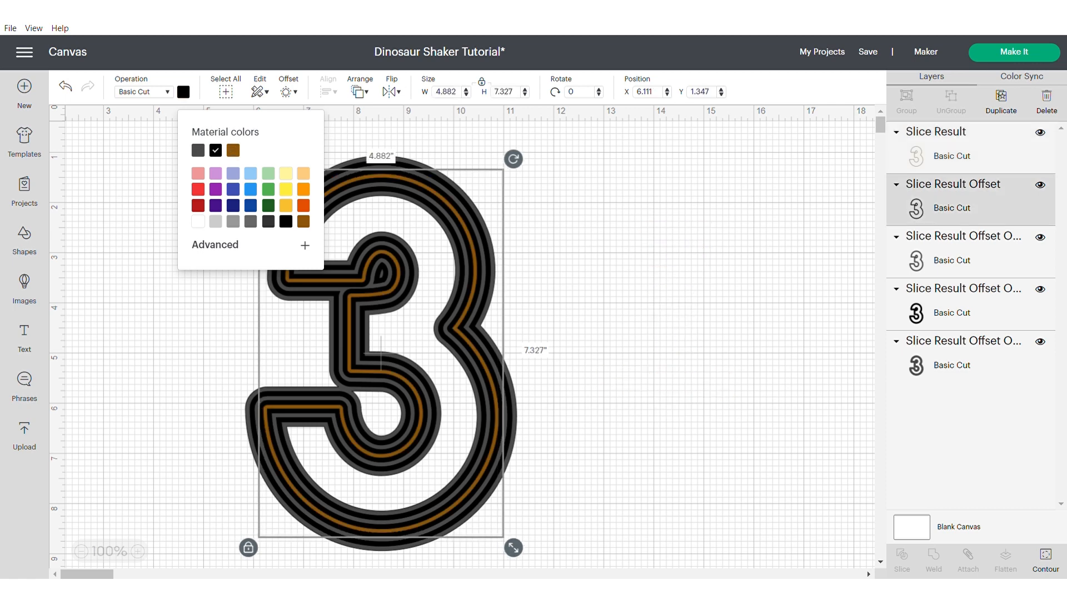
pyautogui.click(268, 189)
# Colour the remaining three offsets orange, dark orange and brown, working from the innermost outward.
pyautogui.click(951, 260)
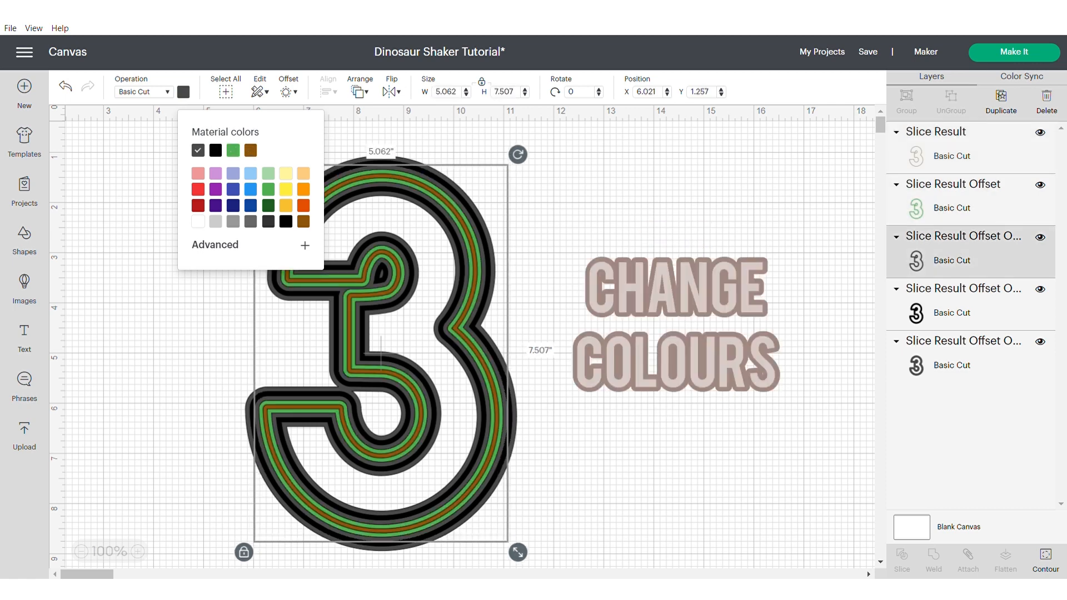
pyautogui.click(303, 189)
pyautogui.click(952, 313)
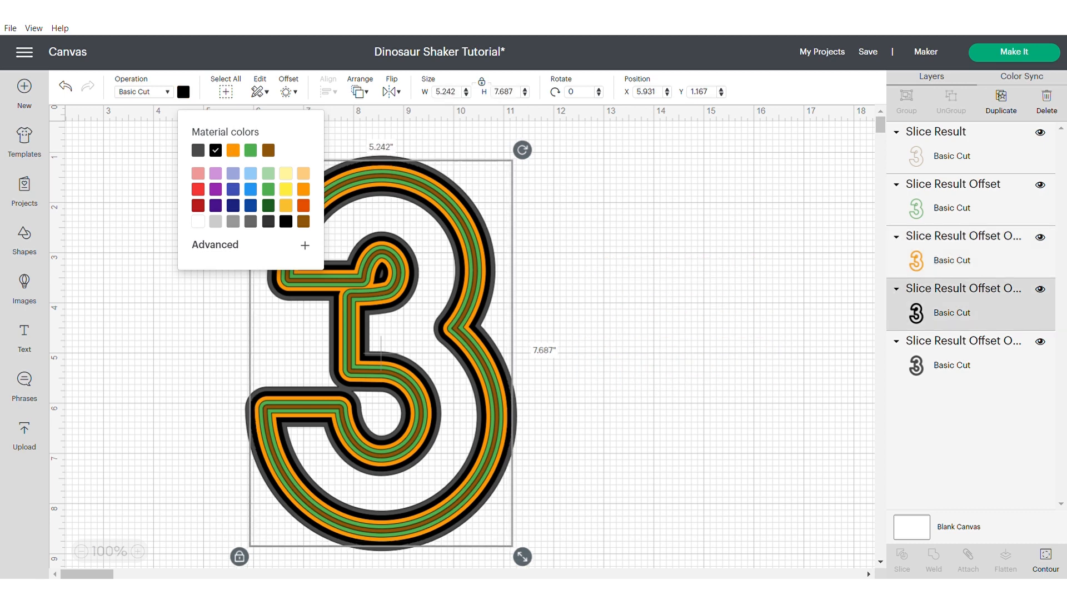
pyautogui.click(304, 205)
pyautogui.click(952, 365)
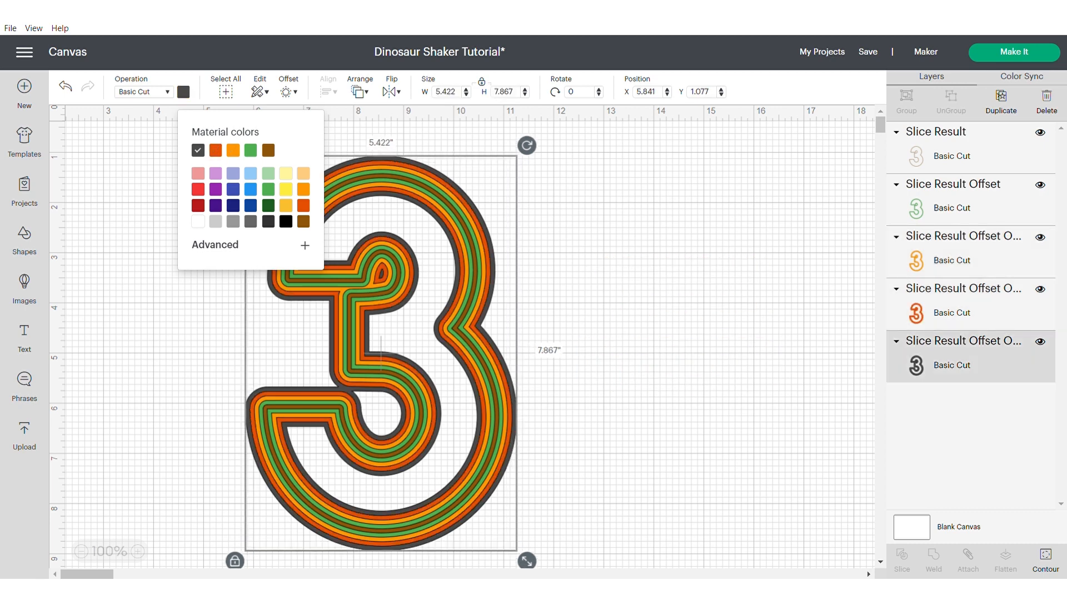
pyautogui.click(304, 222)
# Select all five coloured 3 outlines and group them together.
pyautogui.click(150, 183)
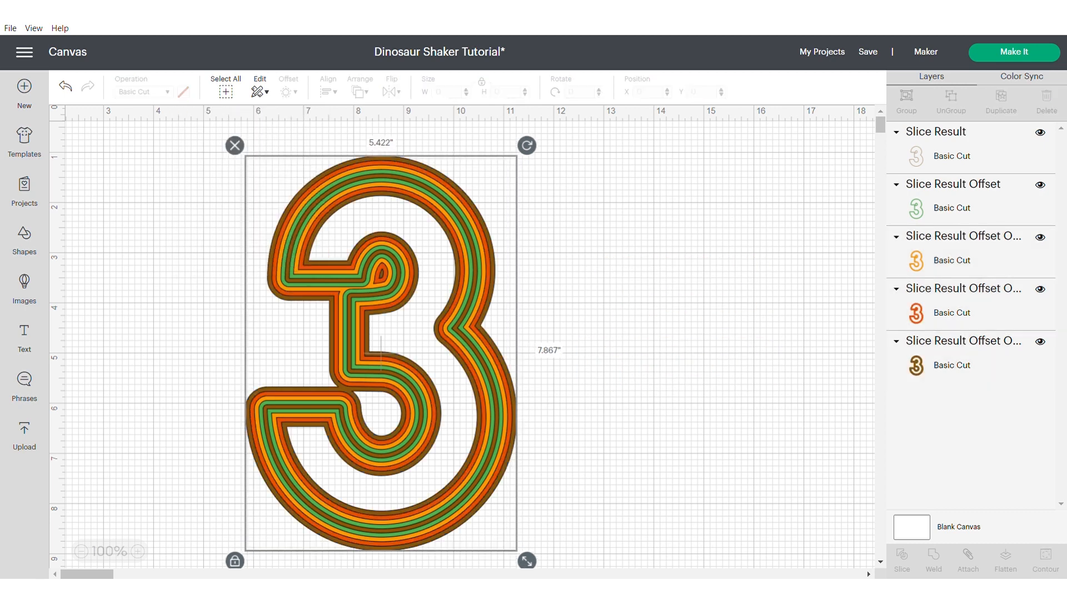
pyautogui.moveTo(232, 150); pyautogui.dragTo(576, 534)
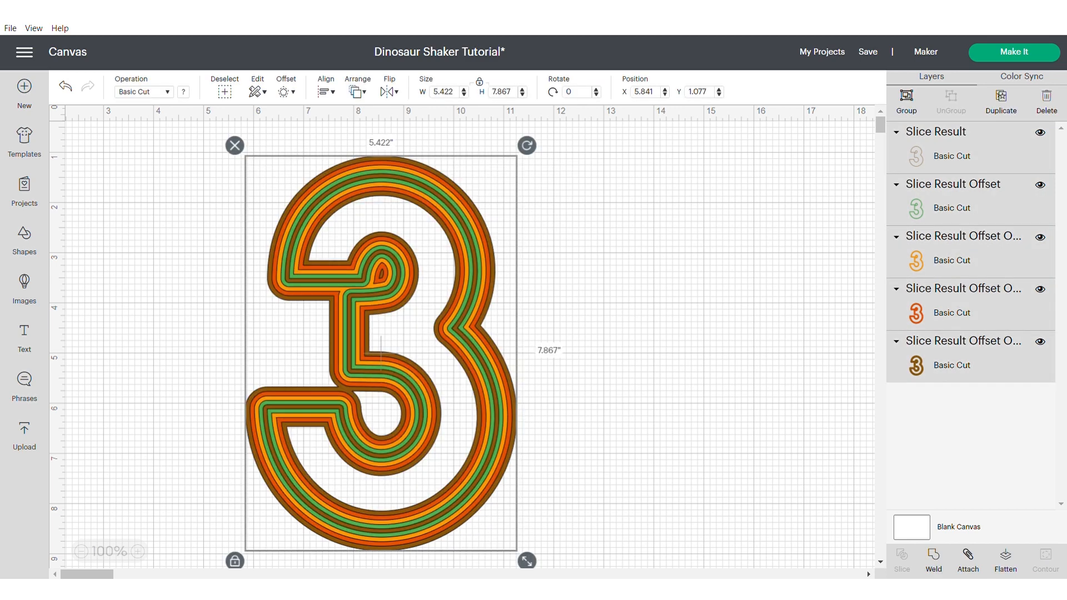
pyautogui.hotkey('ctrl', 'g')
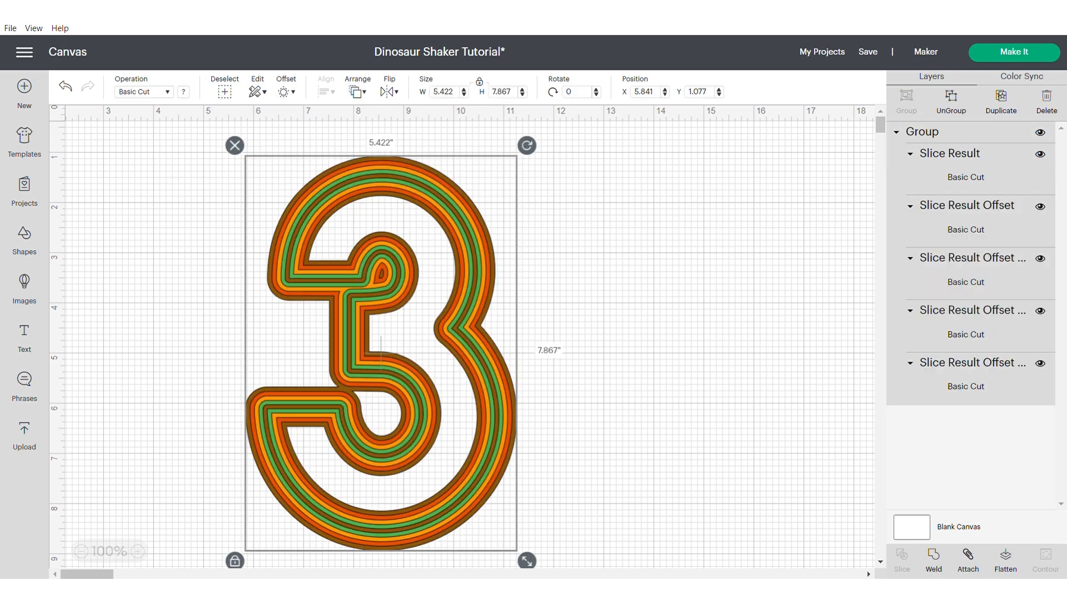
# Duplicate the grouped 3, place the copy beside the original, and weld the copy into one shape.
pyautogui.moveTo(381, 356); pyautogui.dragTo(275, 348)
pyautogui.rightClick(342, 319)
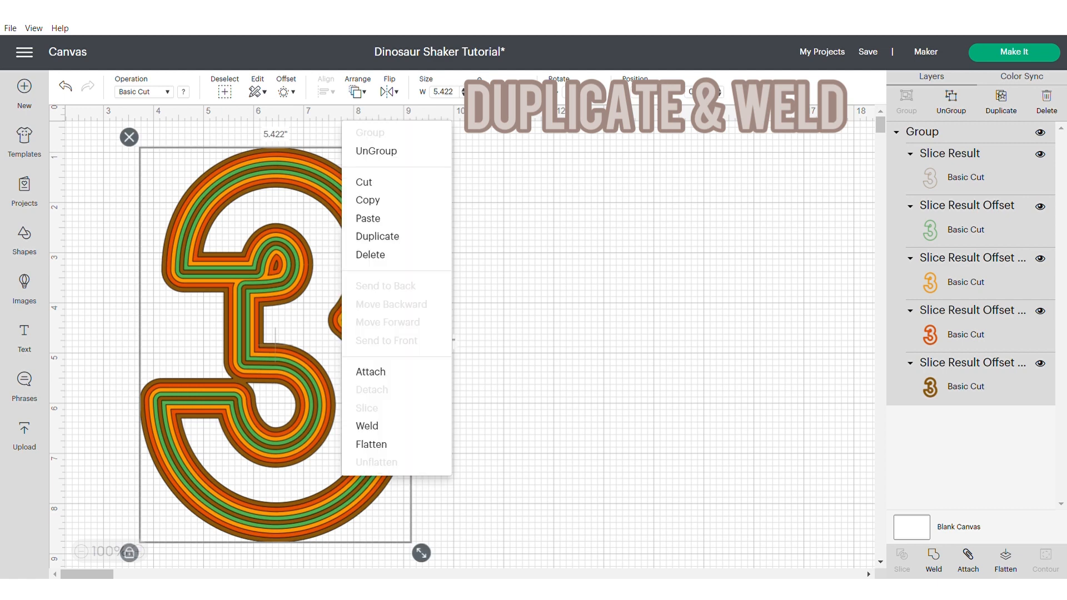
pyautogui.click(378, 236)
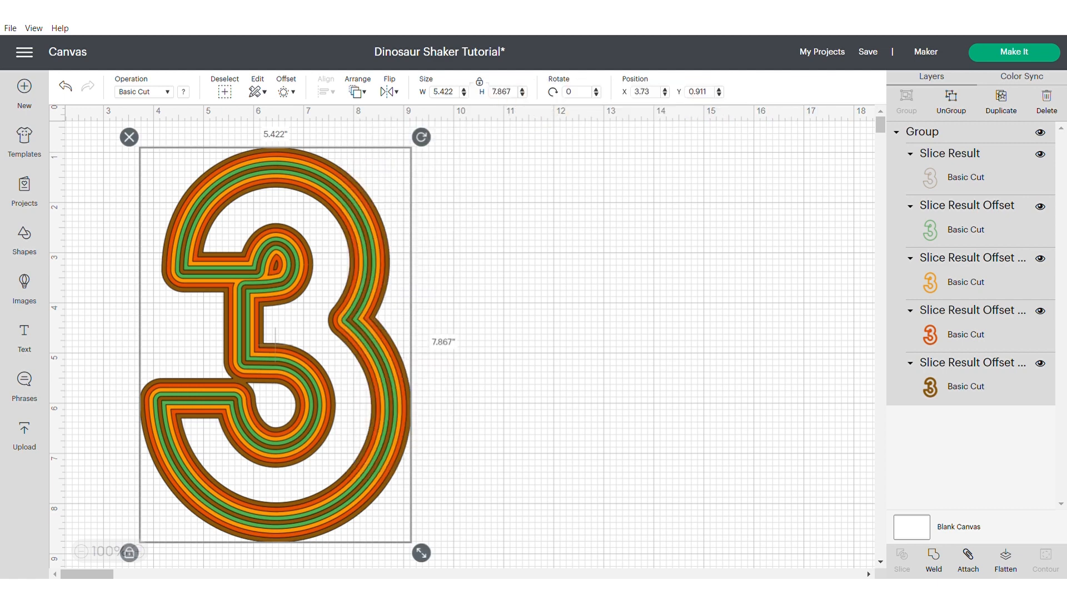
pyautogui.moveTo(276, 348); pyautogui.dragTo(570, 345)
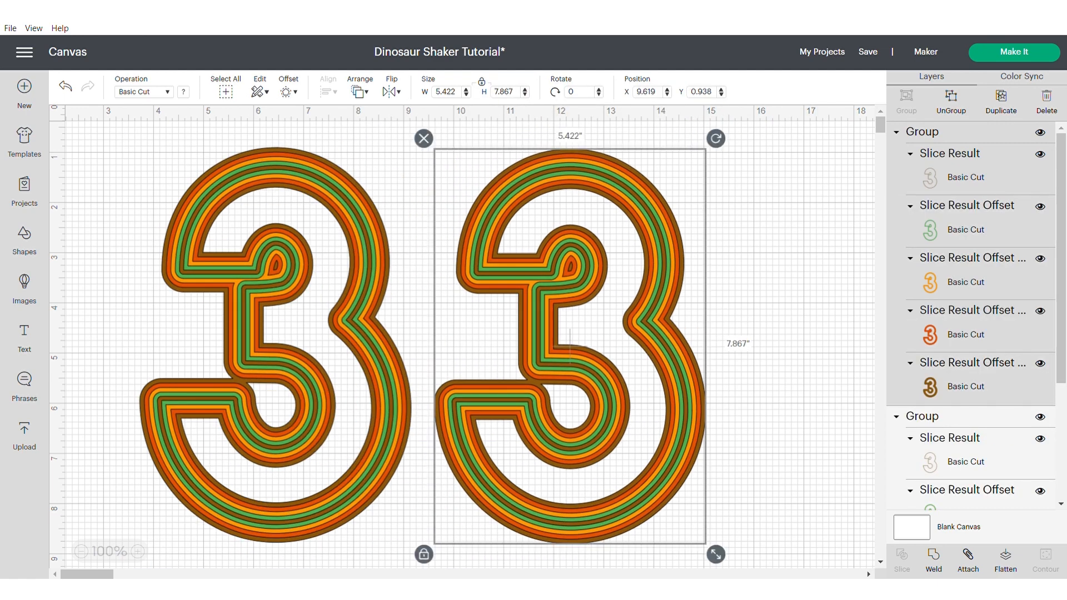
pyautogui.press('Escape')
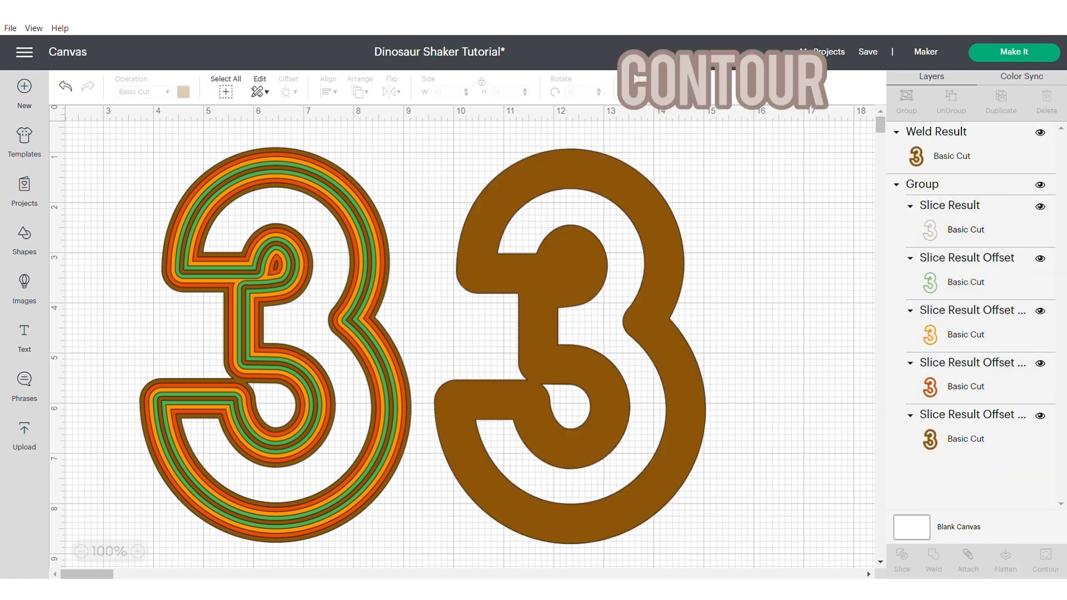
# Hide all contours of the welded 3 except its outer outline and the small teardrop hole.
pyautogui.click(569, 346)
pyautogui.click(1046, 559)
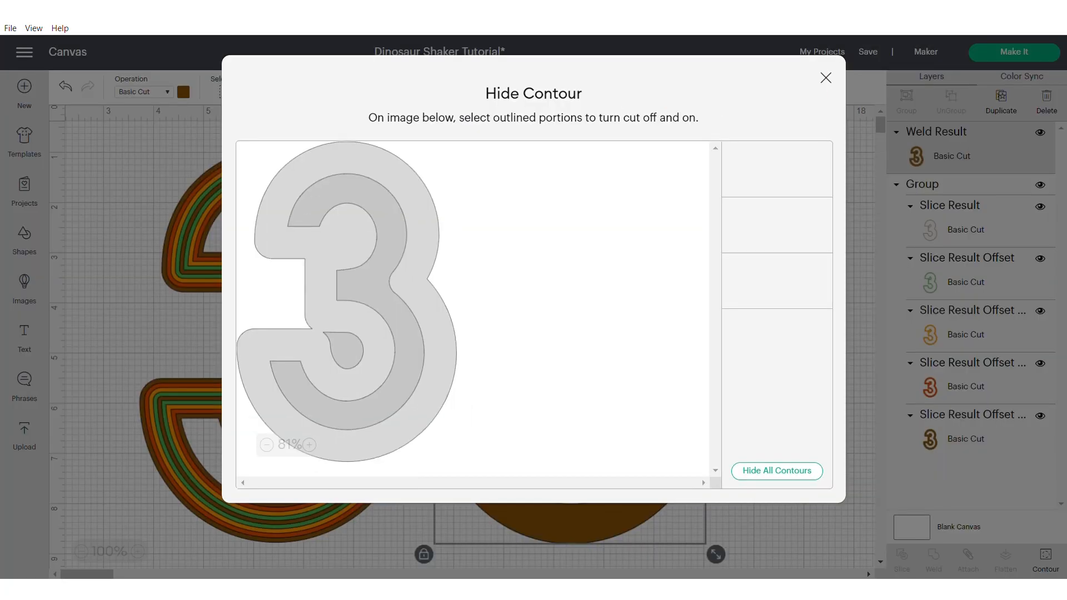
pyautogui.click(777, 470)
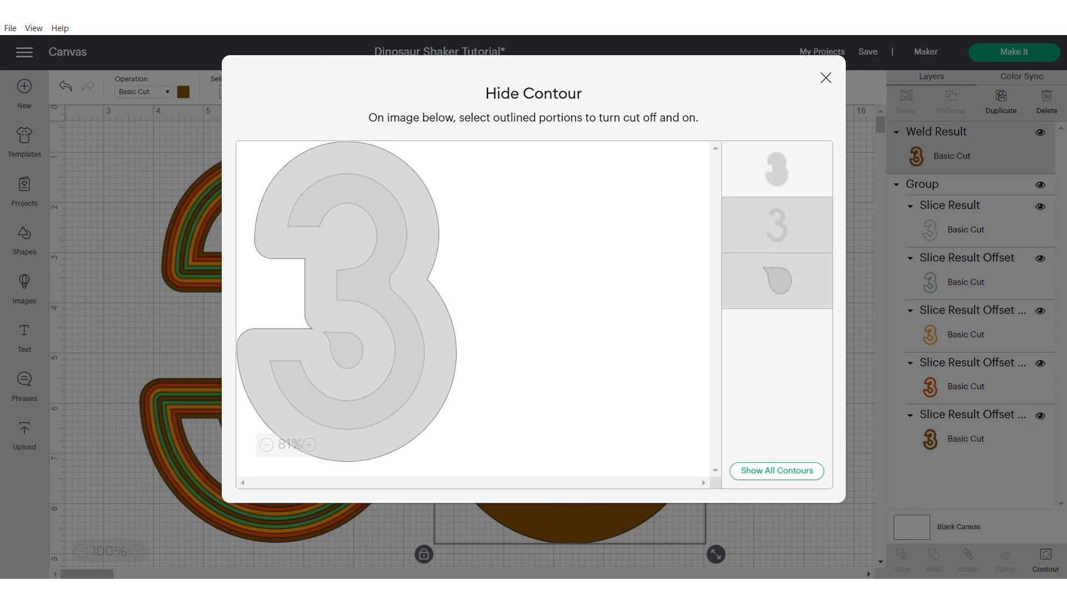
pyautogui.click(346, 351)
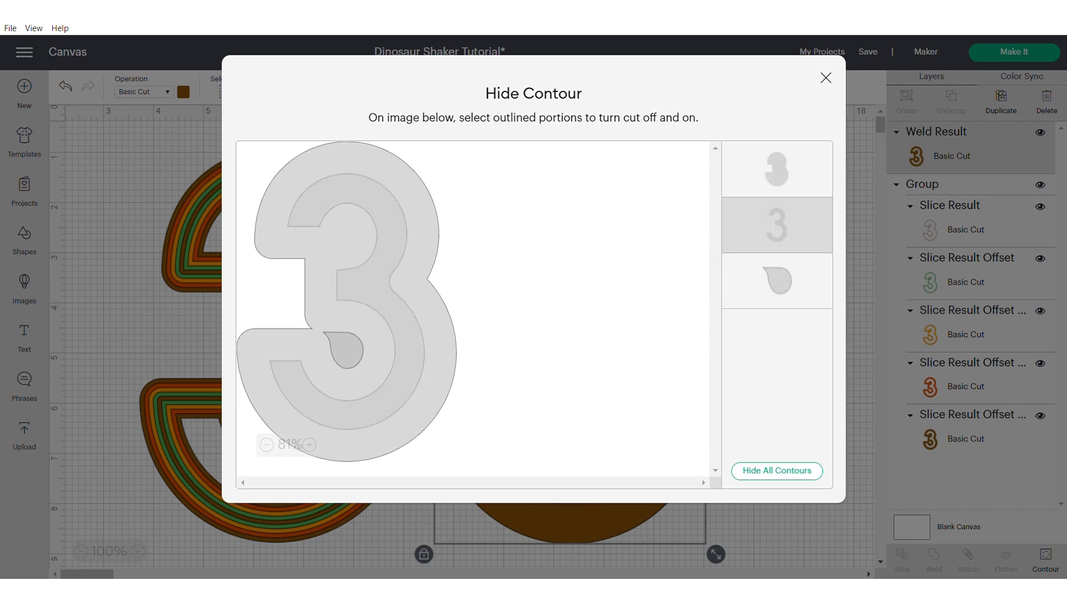
pyautogui.click(826, 77)
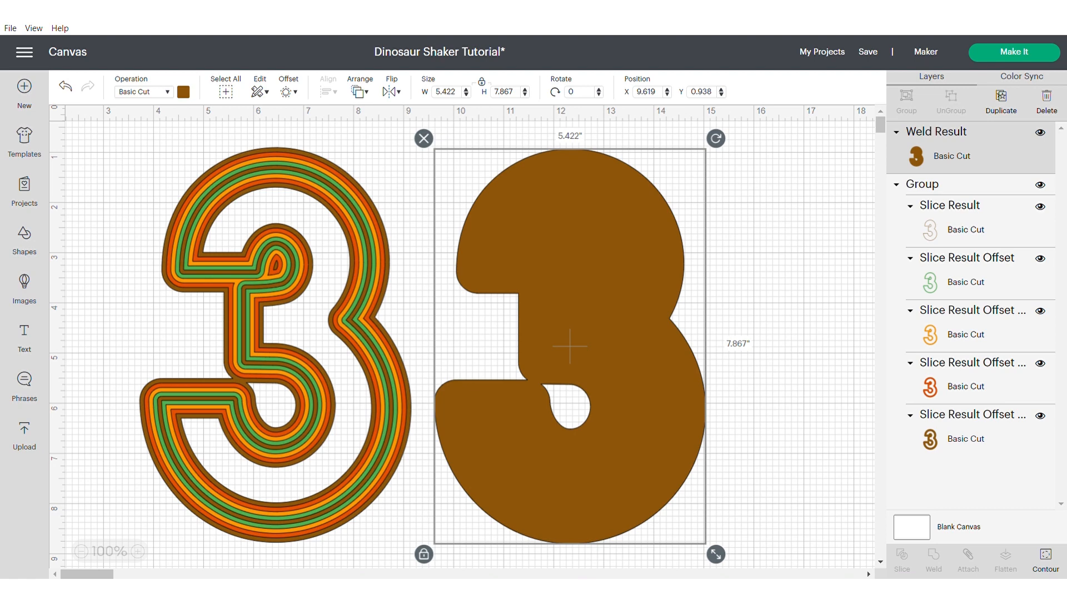
# Place the solid brown 3 over the striped 3 and send it to the back.
pyautogui.moveTo(570, 346); pyautogui.dragTo(276, 345)
pyautogui.rightClick(355, 333)
pyautogui.click(392, 246)
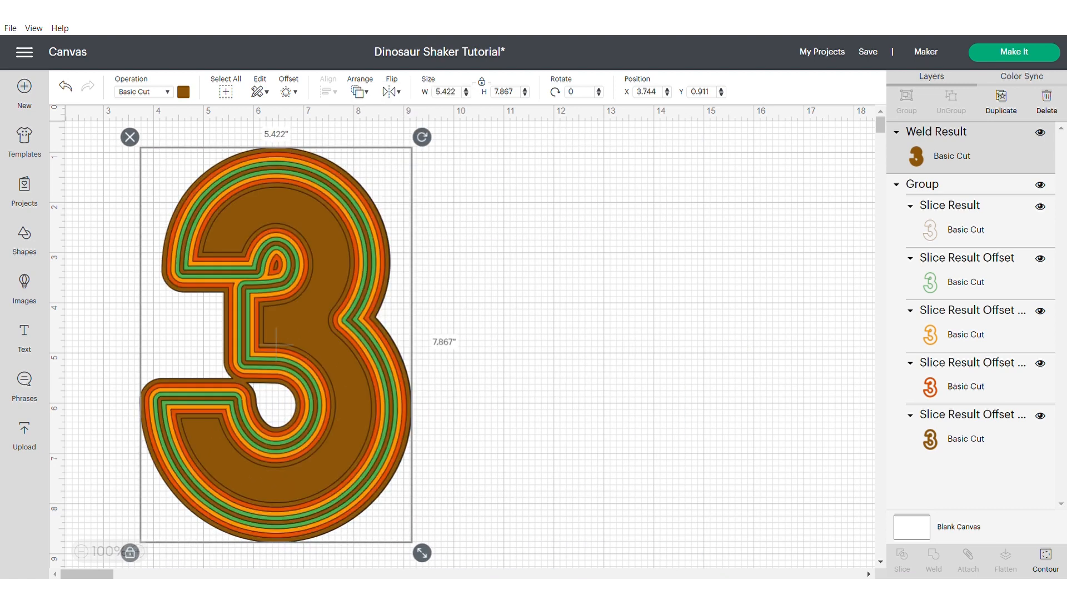
pyautogui.click(564, 449)
pyautogui.moveTo(565, 449); pyautogui.dragTo(207, 294)
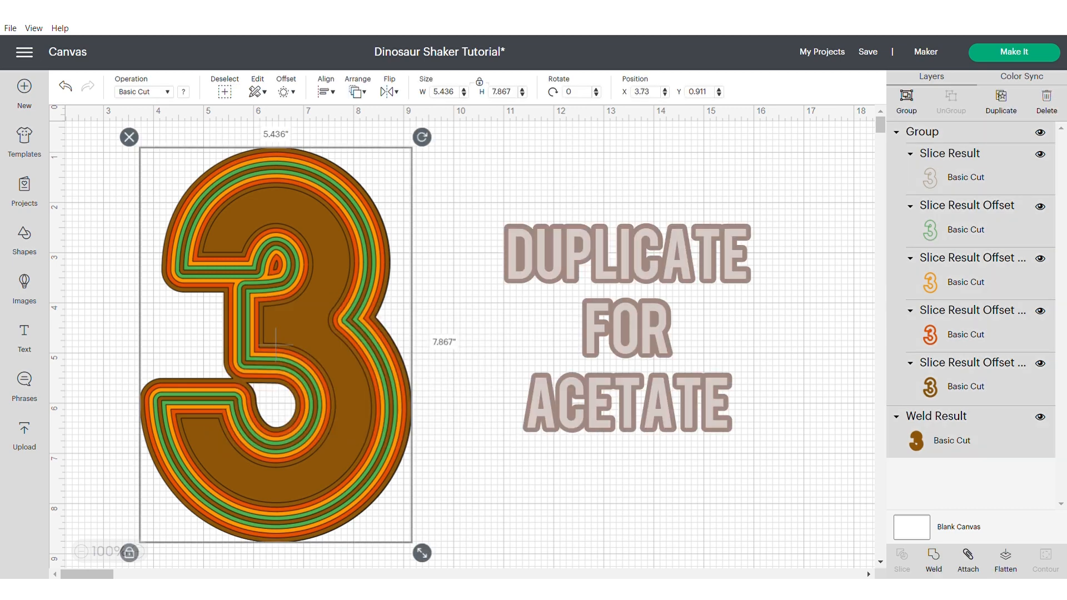
pyautogui.click(578, 445)
# Duplicate the solid brown 3, move the copy beside the stack, and colour it light grey.
pyautogui.click(968, 433)
pyautogui.rightClick(968, 434)
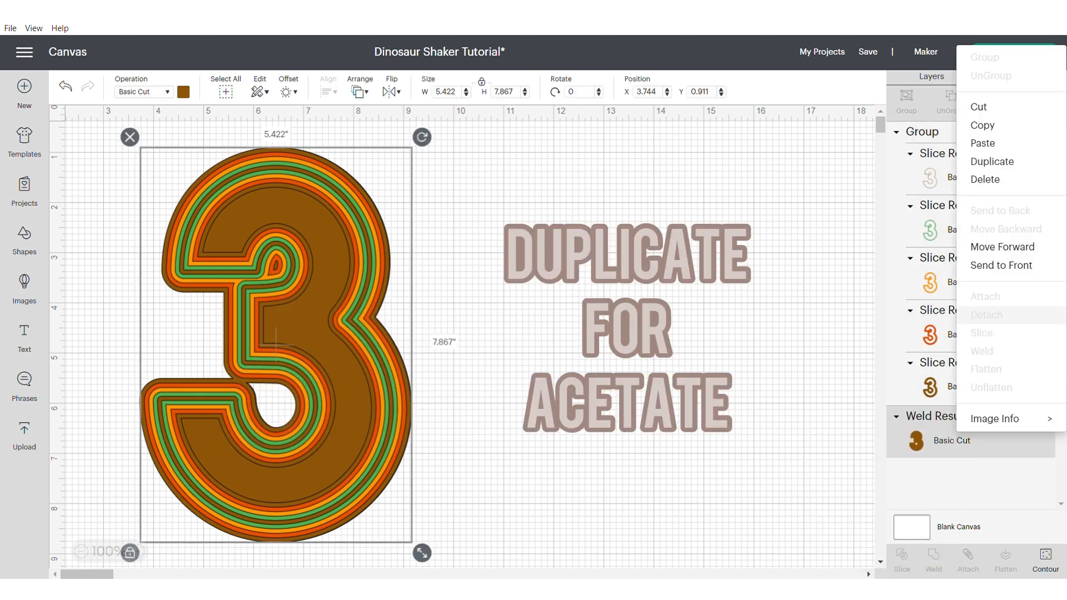
pyautogui.click(993, 162)
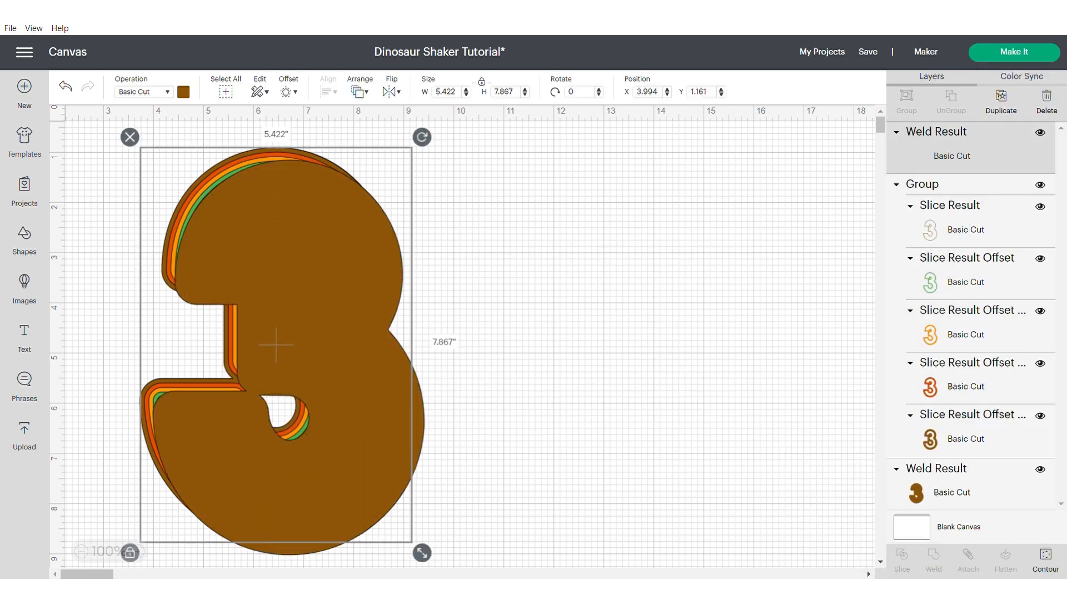
pyautogui.moveTo(276, 342); pyautogui.dragTo(565, 353)
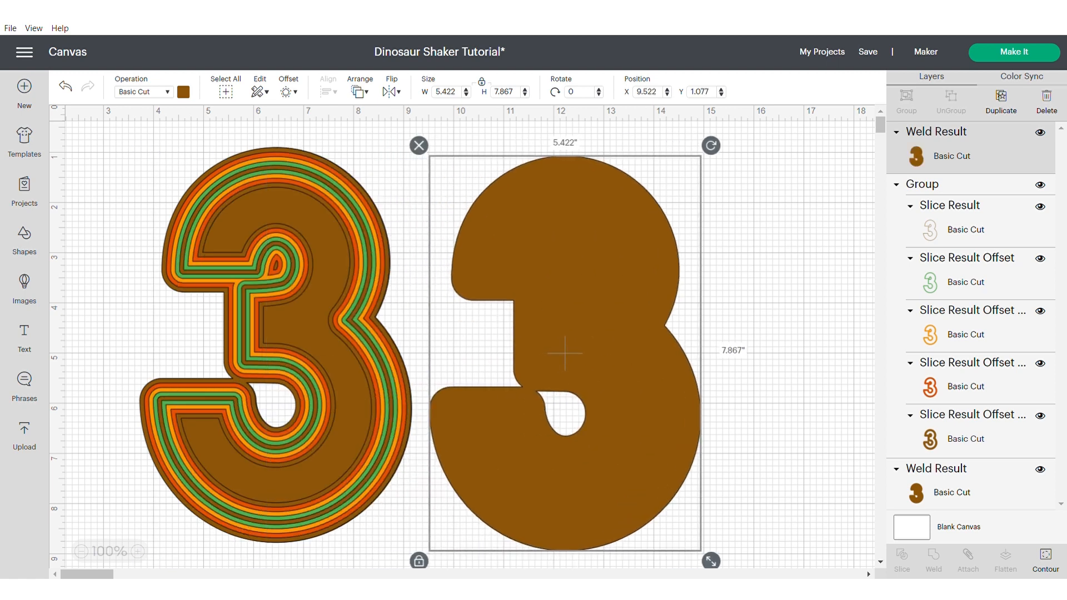
pyautogui.click(184, 92)
pyautogui.click(216, 222)
pyautogui.click(426, 261)
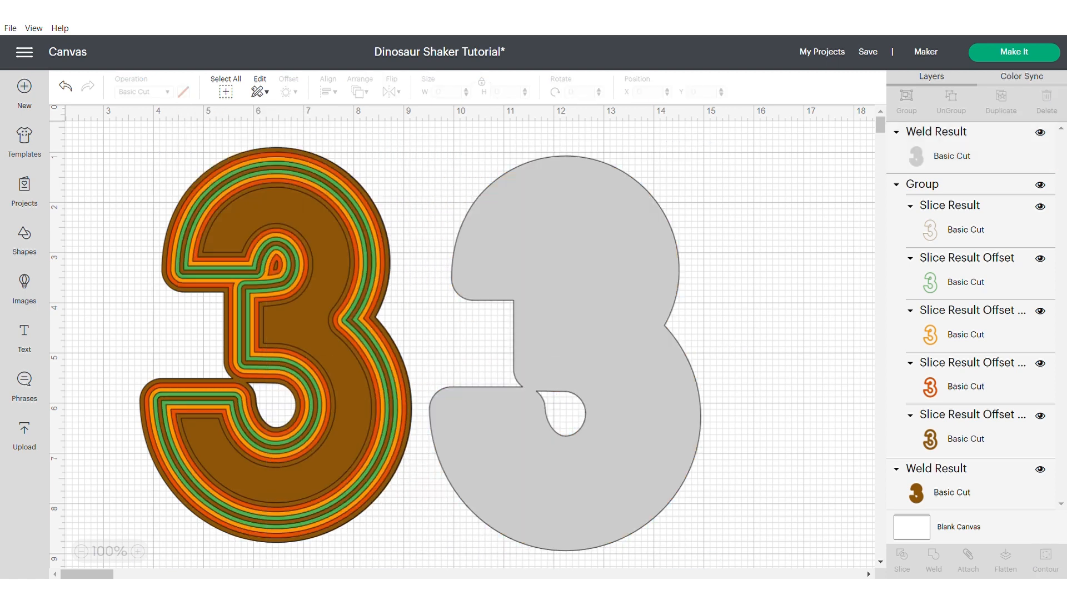
# Move the light grey 3 onto the striped 3 and send it to the back.
pyautogui.moveTo(565, 344); pyautogui.dragTo(276, 341)
pyautogui.rightClick(276, 342)
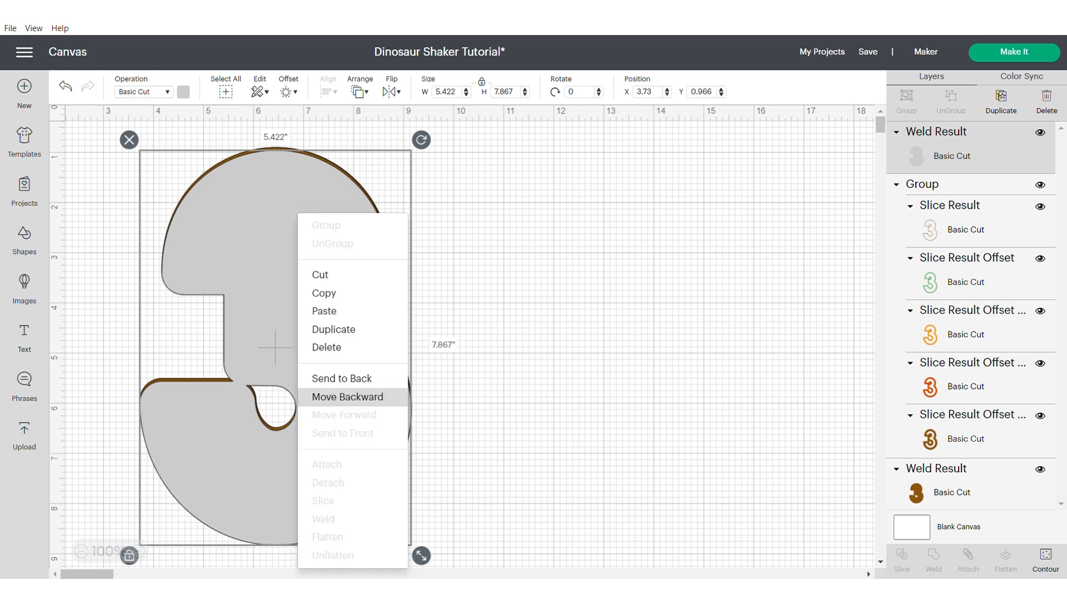
pyautogui.click(340, 376)
# Center-align all the stacked layers of the 3 and group them.
pyautogui.moveTo(595, 464); pyautogui.dragTo(304, 326)
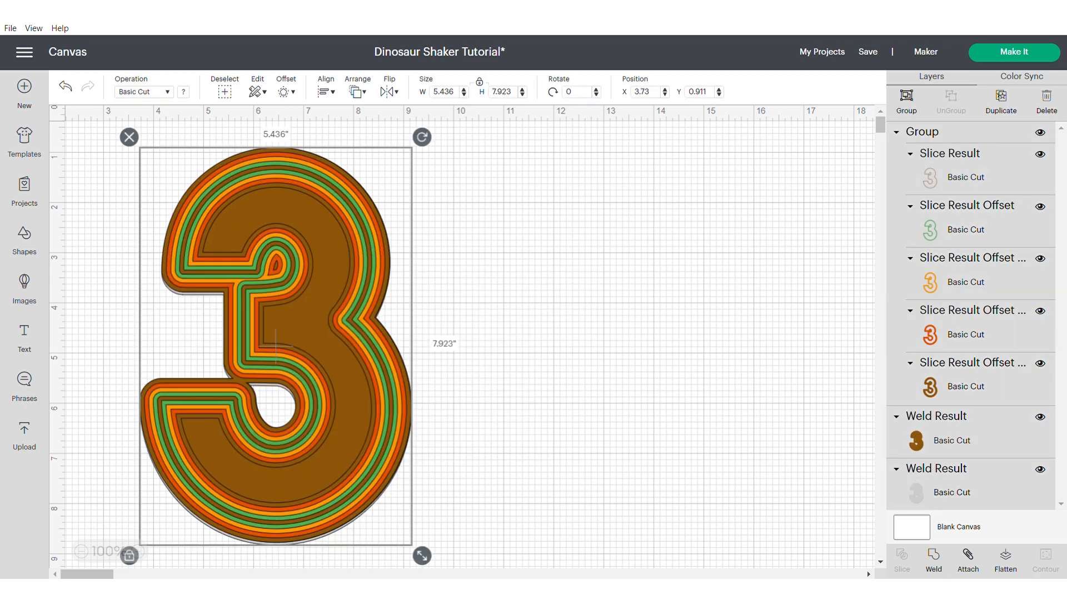
pyautogui.click(325, 92)
pyautogui.click(357, 239)
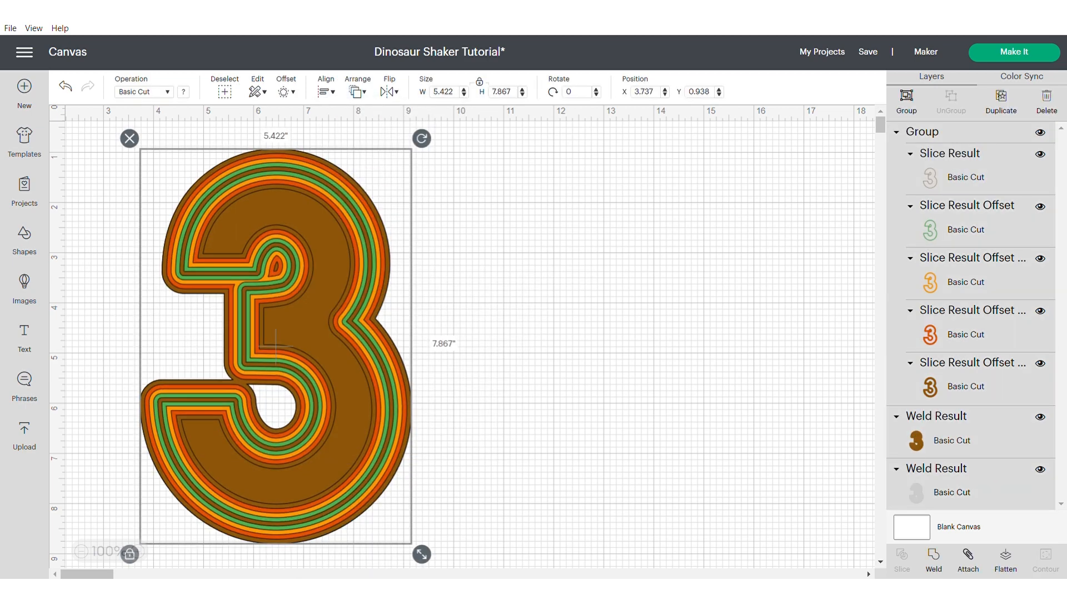
pyautogui.hotkey('ctrl', 'g')
pyautogui.moveTo(276, 344); pyautogui.dragTo(326, 347)
pyautogui.click(534, 345)
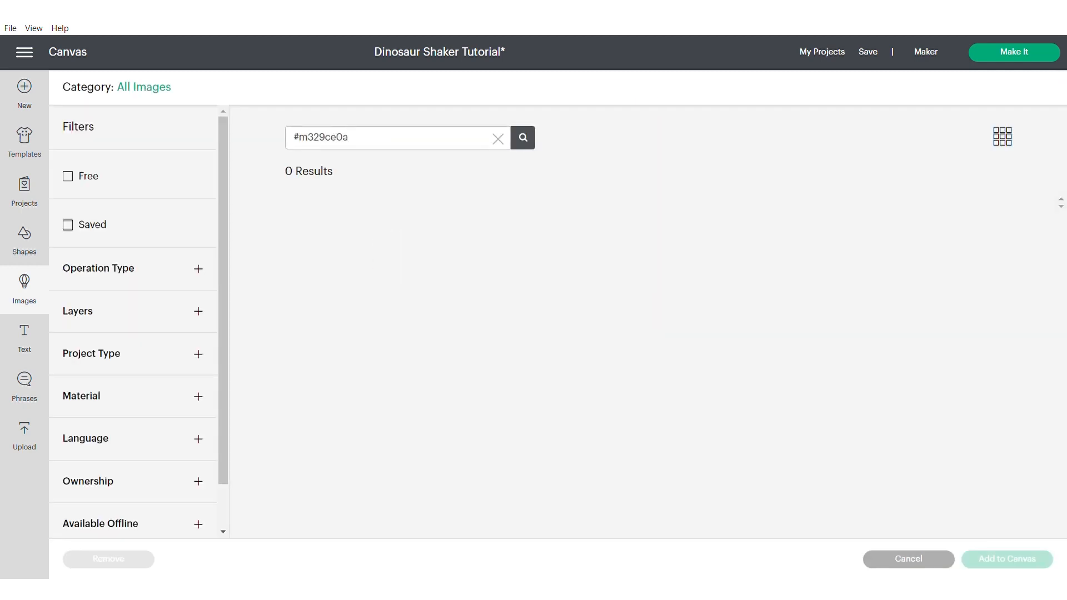
# Insert the stegosaurus image #m329ce0a7 beside the 3 and enlarge it to about 7.06 inches wide.
pyautogui.write('7')
pyautogui.press('Return')
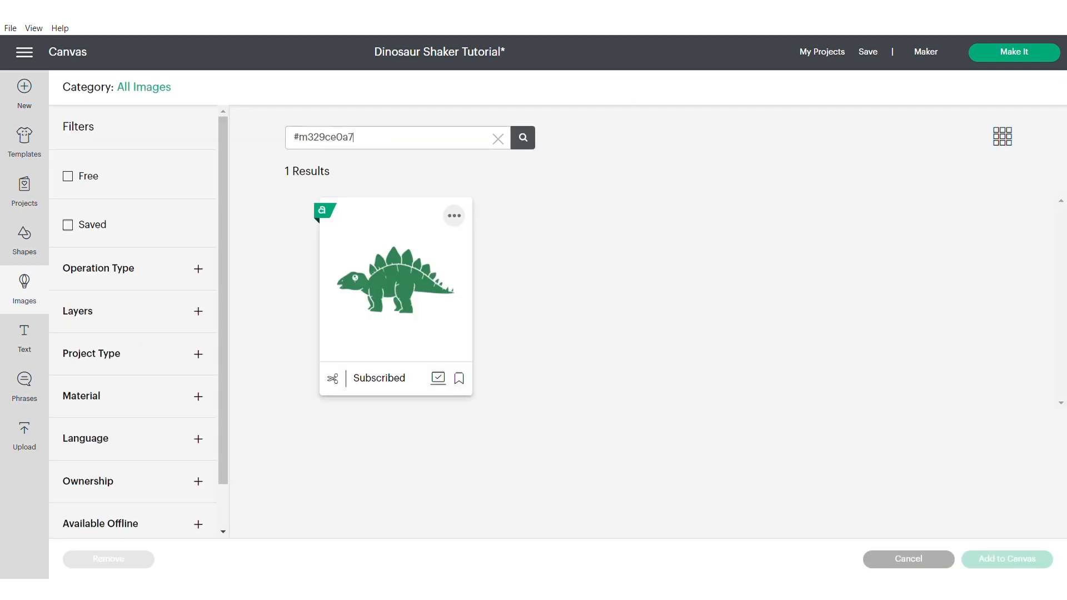
pyautogui.click(396, 303)
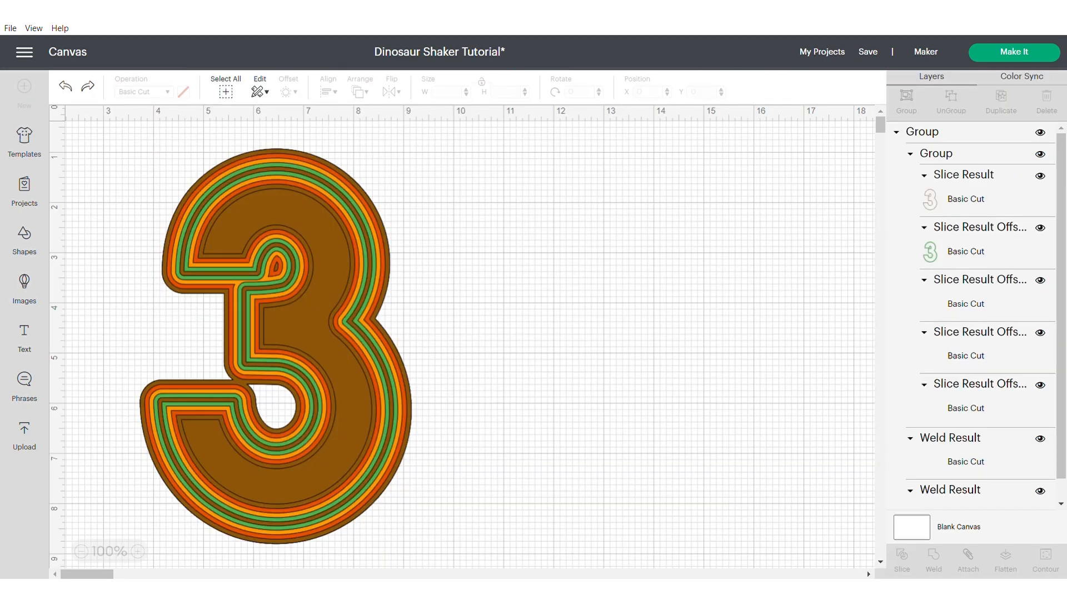
pyautogui.moveTo(220, 185); pyautogui.dragTo(556, 246)
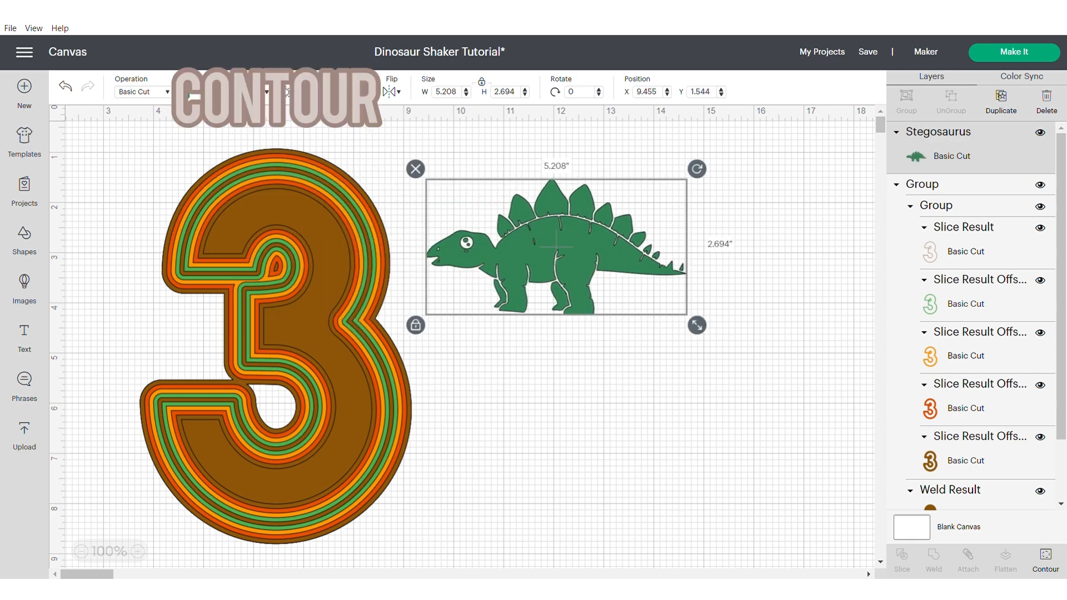
pyautogui.moveTo(697, 324); pyautogui.dragTo(789, 373)
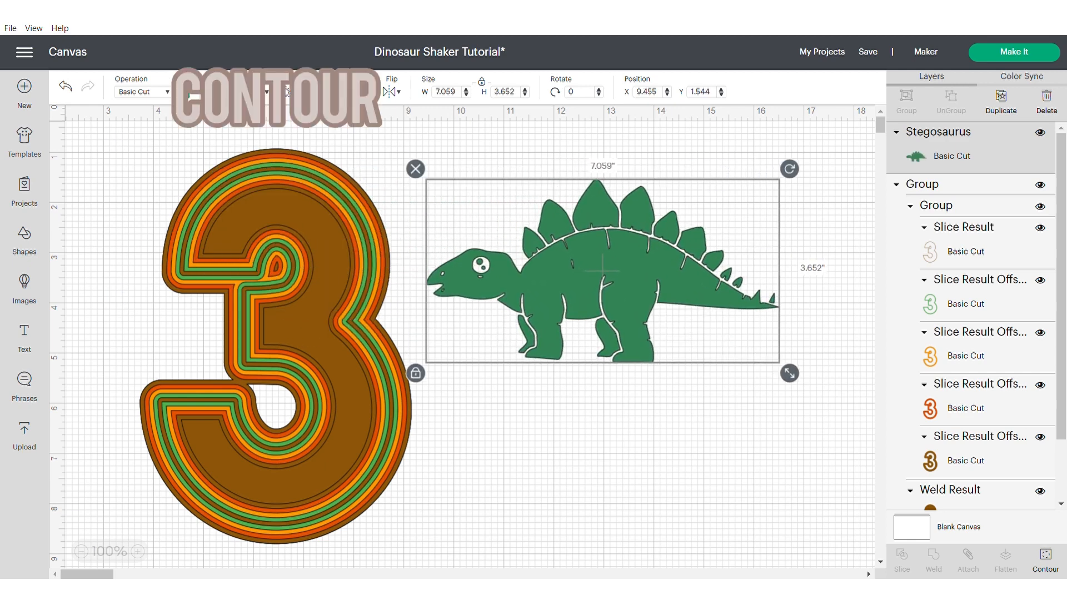
# Hide the stegosaurus's contours, keeping only the seven large spikes along its back.
pyautogui.click(1046, 560)
pyautogui.click(777, 470)
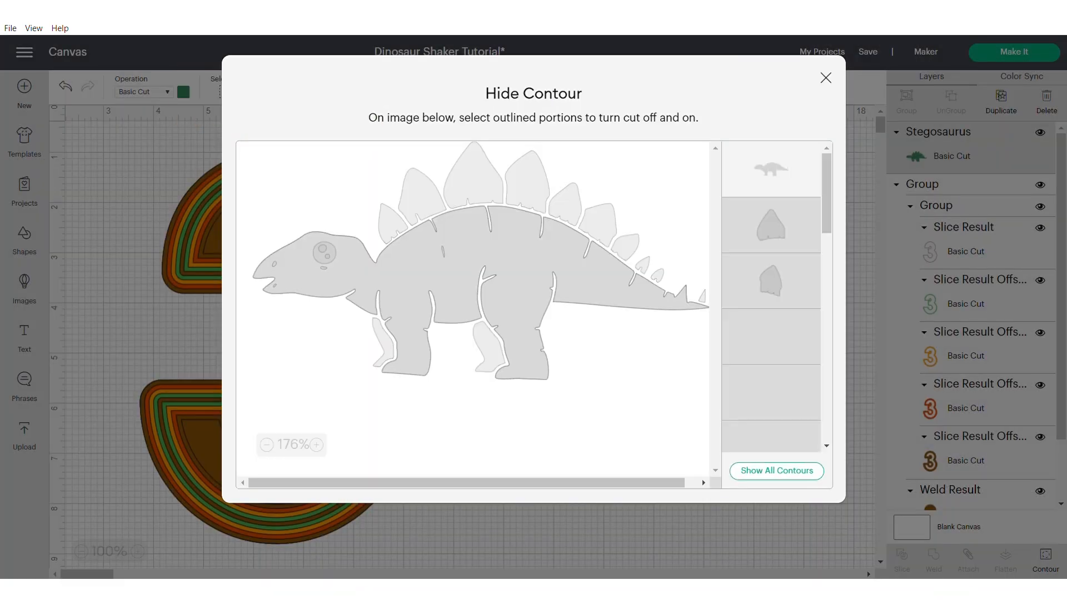
pyautogui.click(391, 226)
pyautogui.click(420, 199)
pyautogui.click(474, 183)
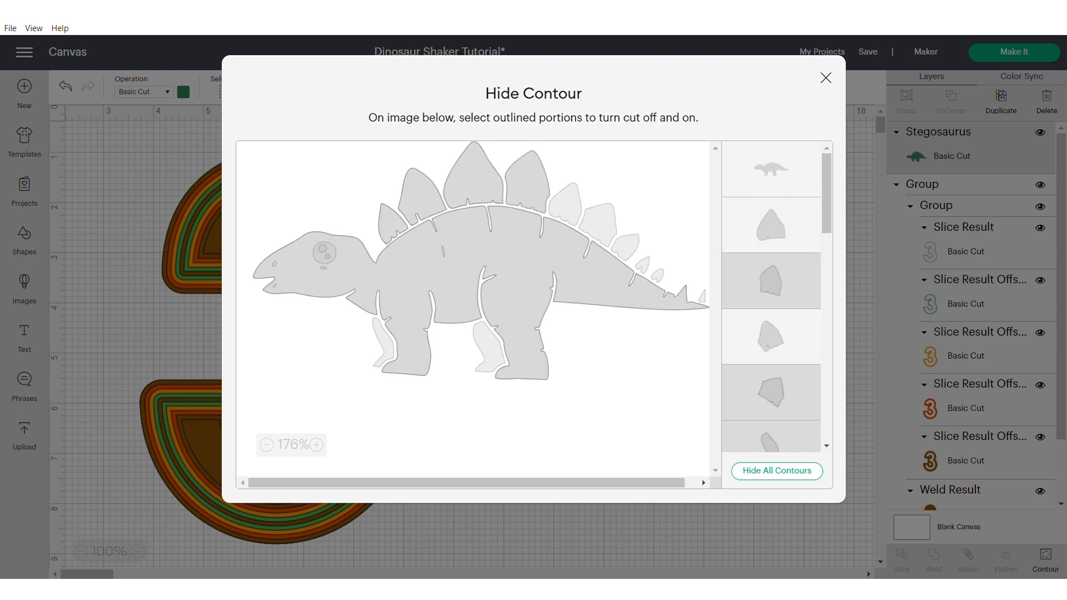
pyautogui.click(527, 184)
pyautogui.click(565, 206)
pyautogui.click(599, 223)
pyautogui.click(626, 246)
pyautogui.scroll(-3, 772, 297)
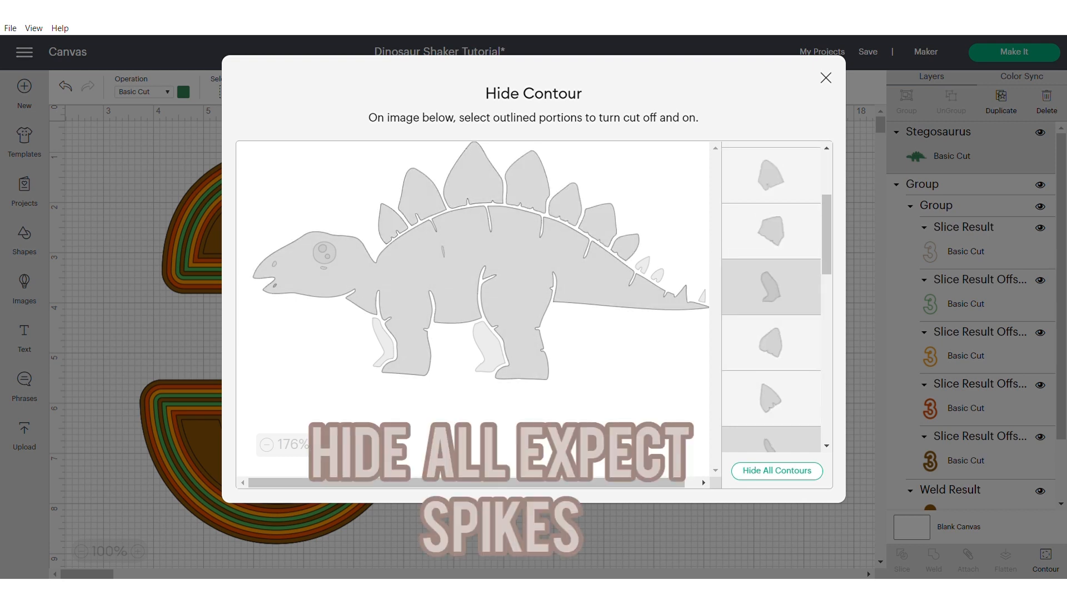
pyautogui.scroll(-7, 771, 298)
pyautogui.click(517, 256)
pyautogui.click(826, 78)
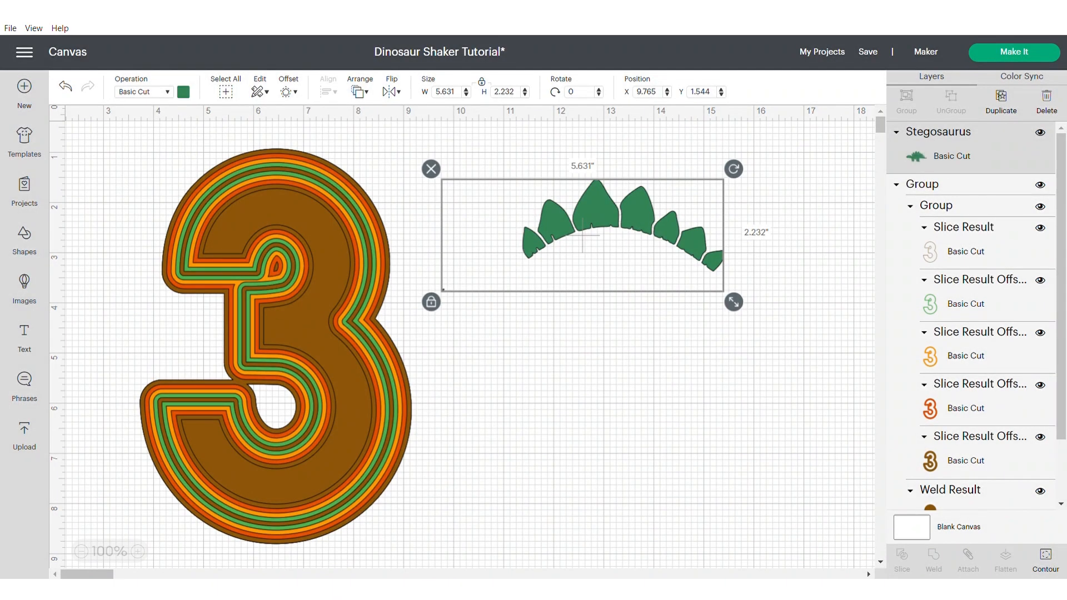
# Enlarge the stegosaurus spikes to about 8.96 inches wide and position them beside the 3.
pyautogui.moveTo(582, 236); pyautogui.dragTo(502, 212)
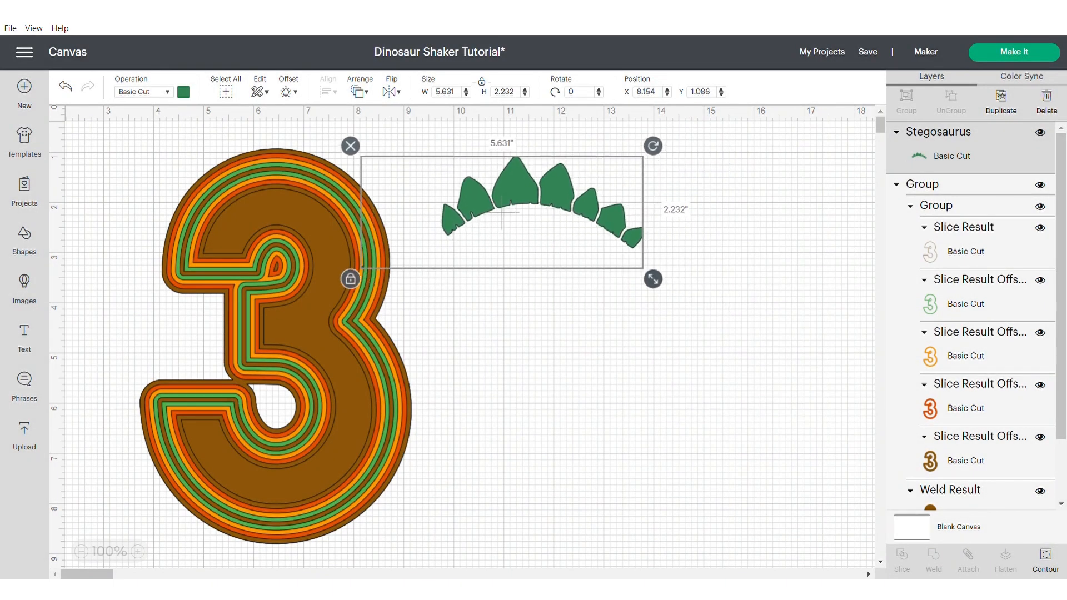
pyautogui.moveTo(653, 279); pyautogui.dragTo(819, 345)
pyautogui.moveTo(611, 219); pyautogui.dragTo(558, 228)
pyautogui.click(567, 411)
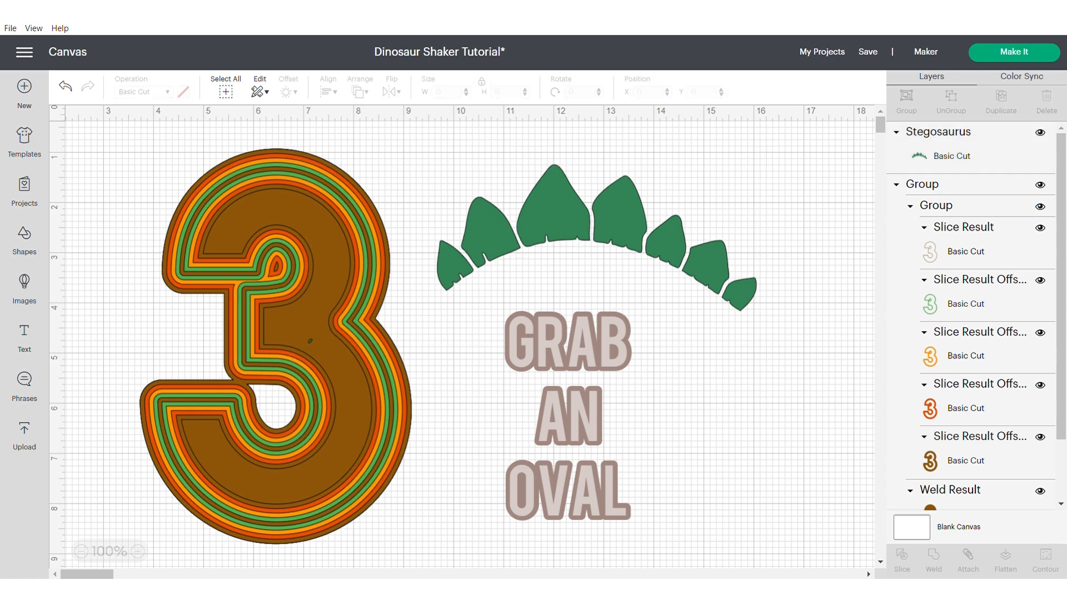
# Add an oval shape, and hide the stray leftover contour of the stegosaurus spikes.
pyautogui.click(24, 241)
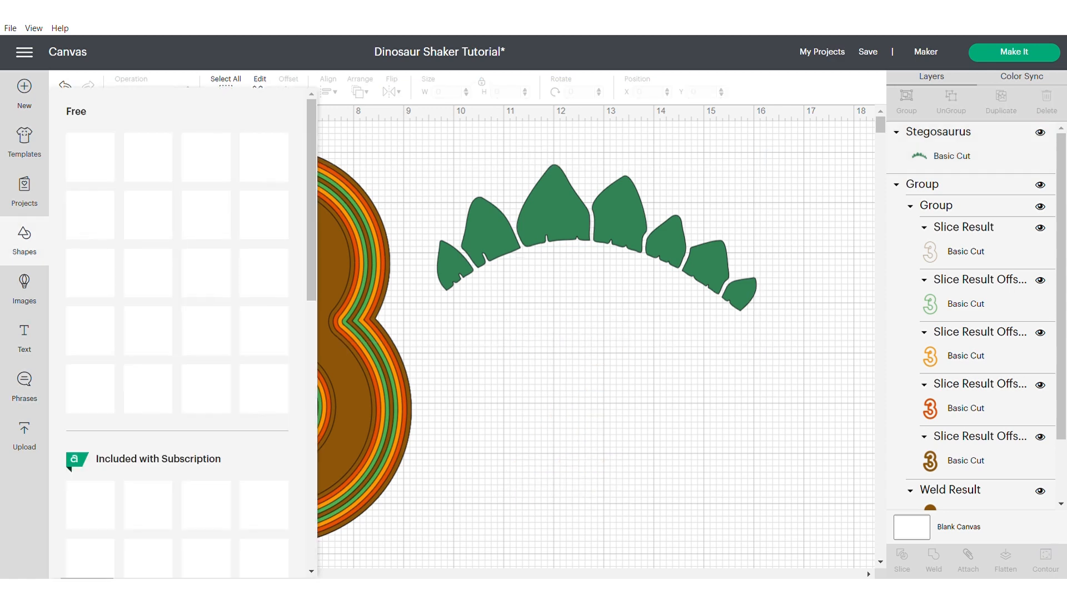
pyautogui.click(263, 331)
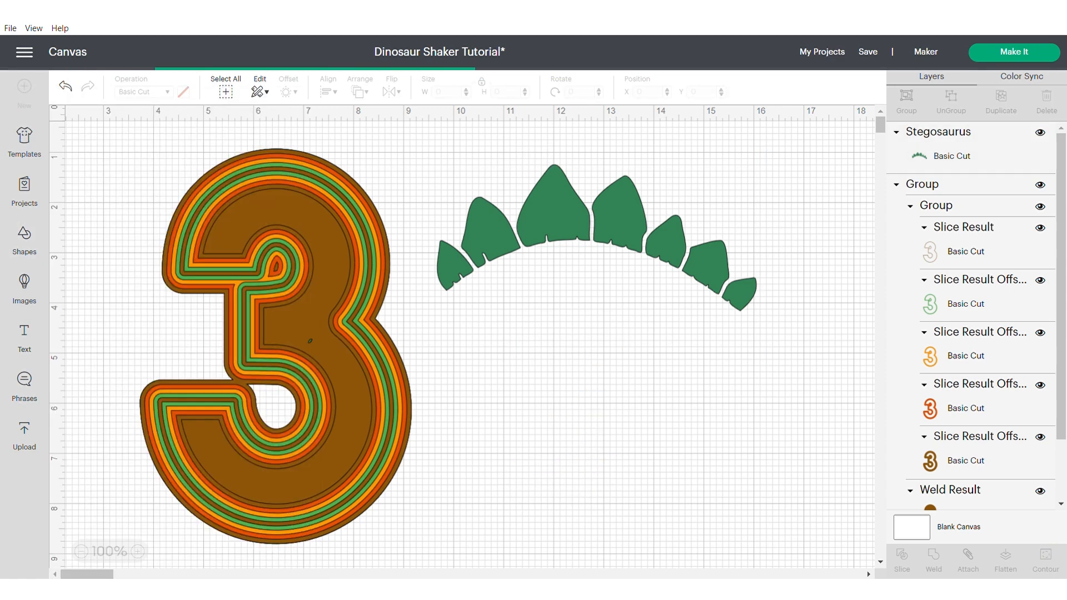
pyautogui.moveTo(533, 232); pyautogui.dragTo(689, 233)
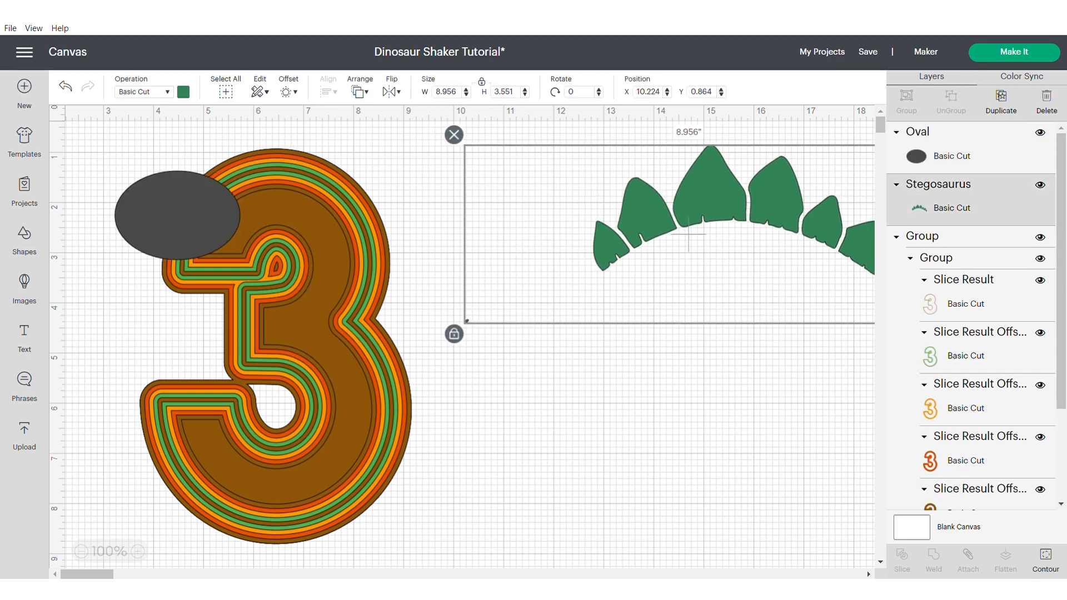
pyautogui.click(1046, 560)
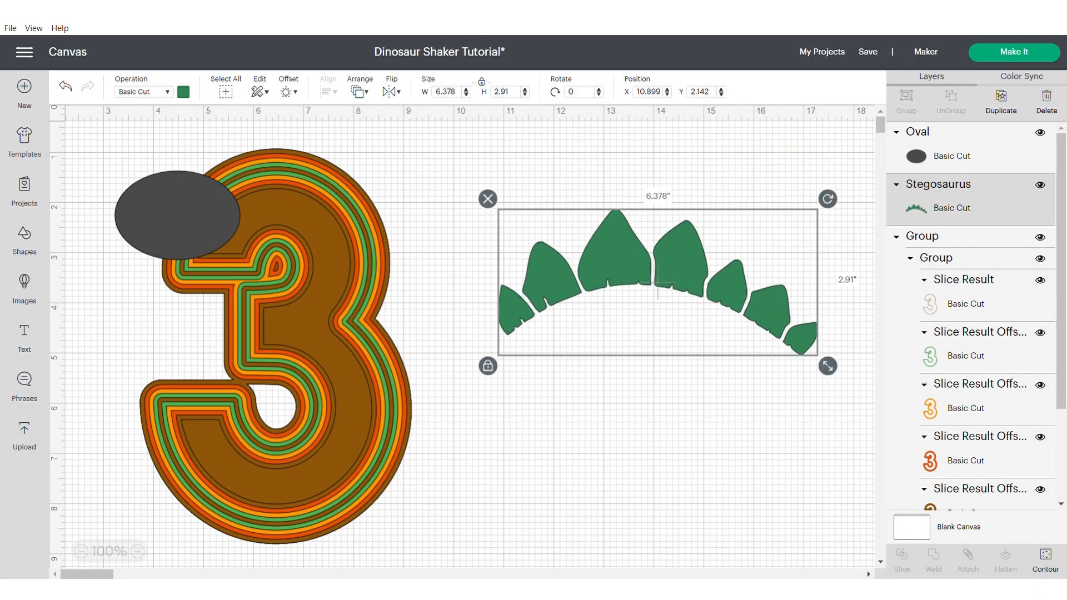
# Rotate the oval to a steep tilt and position it to cover only the leftmost green spike.
pyautogui.moveTo(182, 220); pyautogui.dragTo(490, 341)
pyautogui.moveTo(563, 287); pyautogui.dragTo(577, 367)
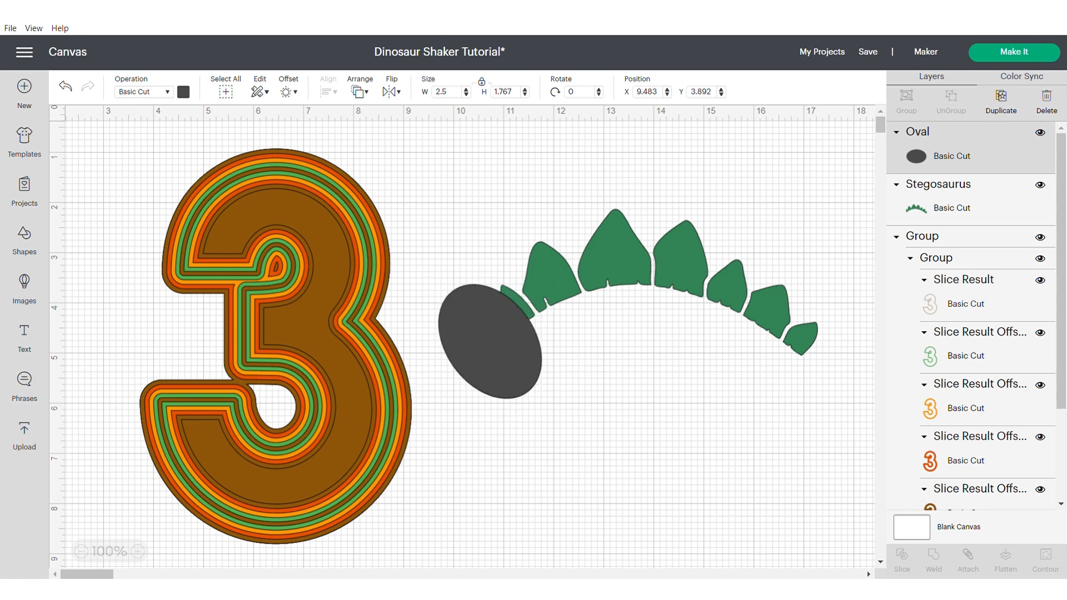
pyautogui.moveTo(490, 341); pyautogui.dragTo(494, 332)
# Slice the leftmost spike out with the oval and move the resulting pieces apart, placing the green spike near the upper edge of the 3.
pyautogui.moveTo(421, 187); pyautogui.dragTo(820, 419)
pyautogui.click(819, 419)
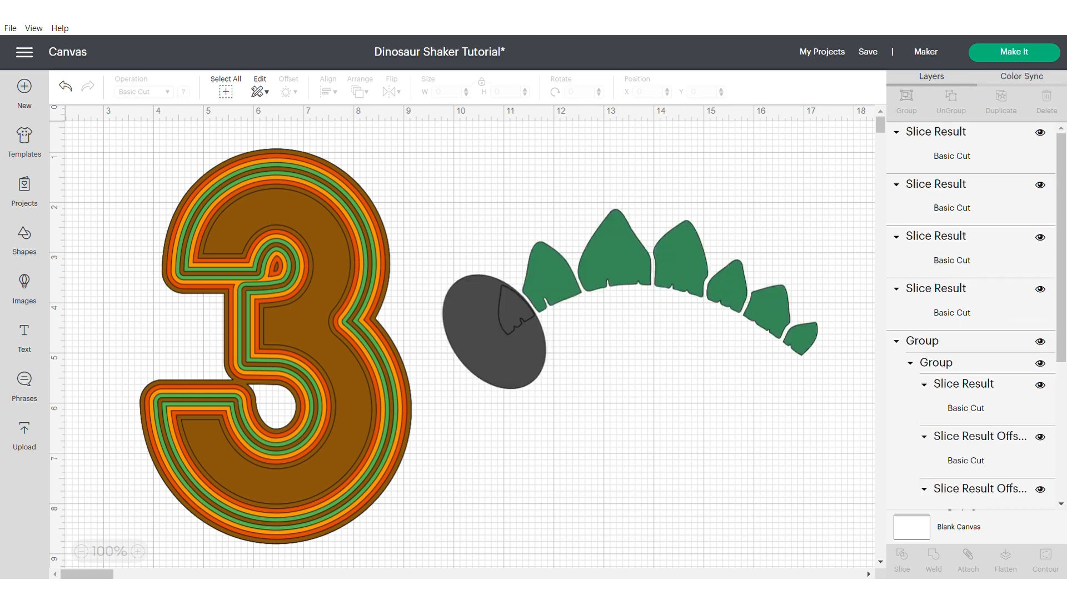
pyautogui.moveTo(496, 303); pyautogui.dragTo(479, 382)
pyautogui.moveTo(514, 311); pyautogui.dragTo(411, 183)
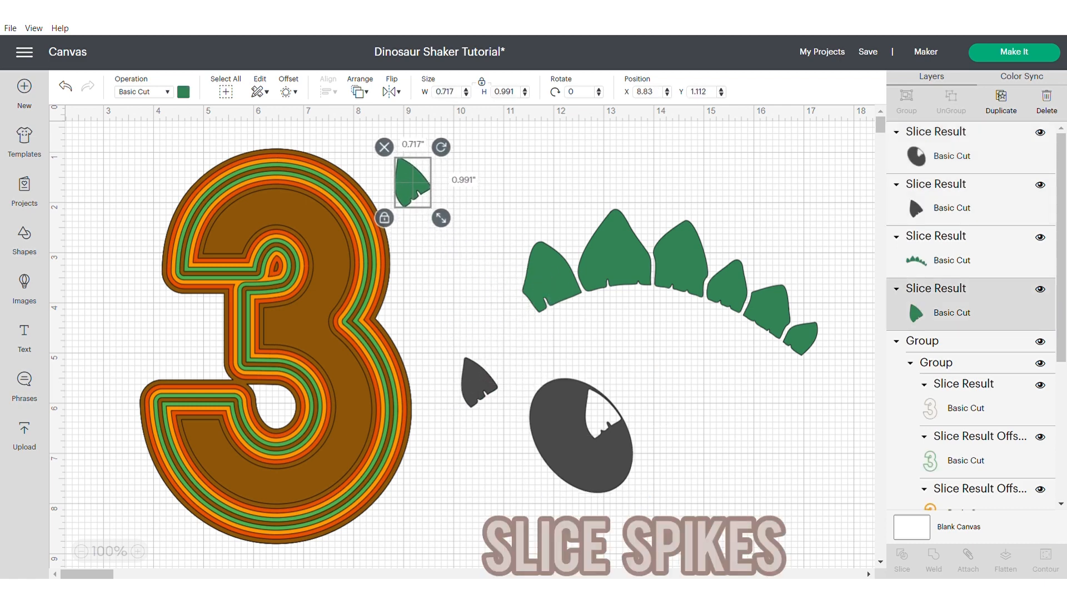
# Delete the leftover sliced oval and the dark spike-shaped piece.
pyautogui.click(572, 437)
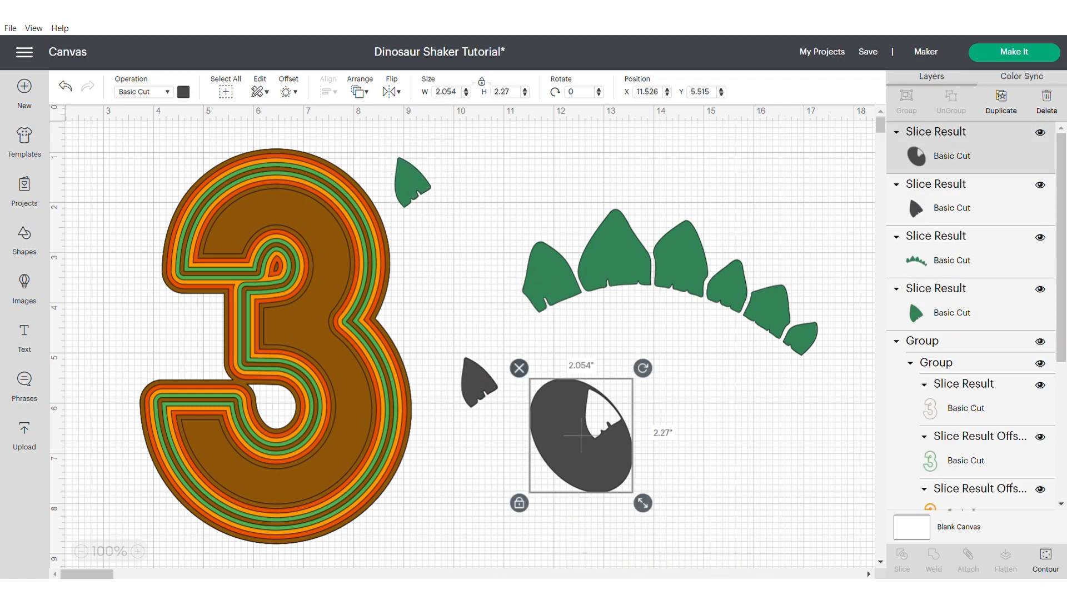
pyautogui.press('Delete')
pyautogui.click(478, 383)
pyautogui.click(450, 348)
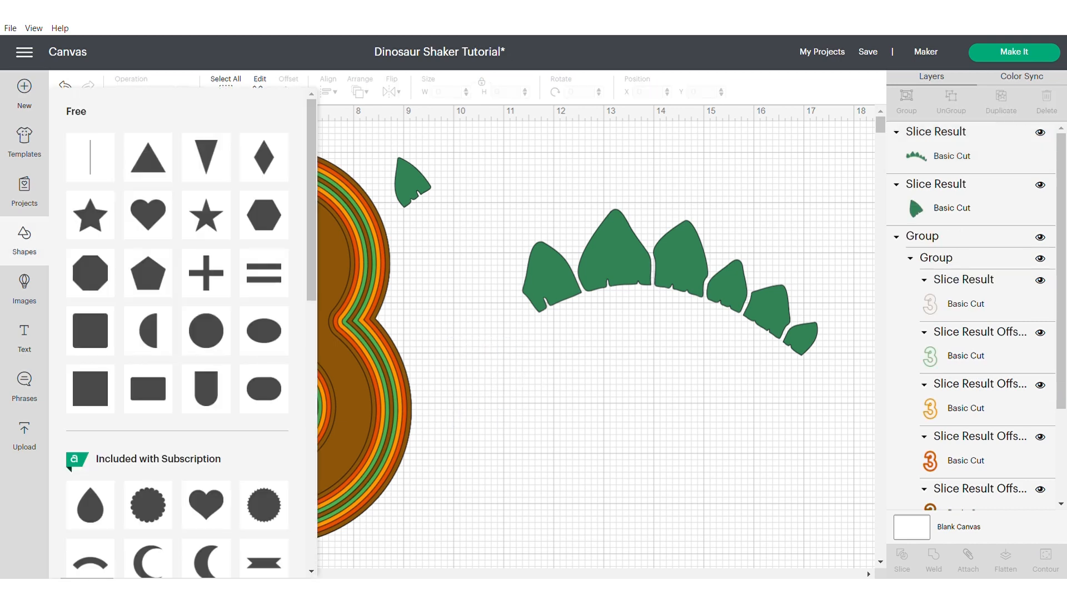
# Add another oval, rotate it to about 74 degrees and position it over the leftmost spike of the remaining row.
pyautogui.click(90, 388)
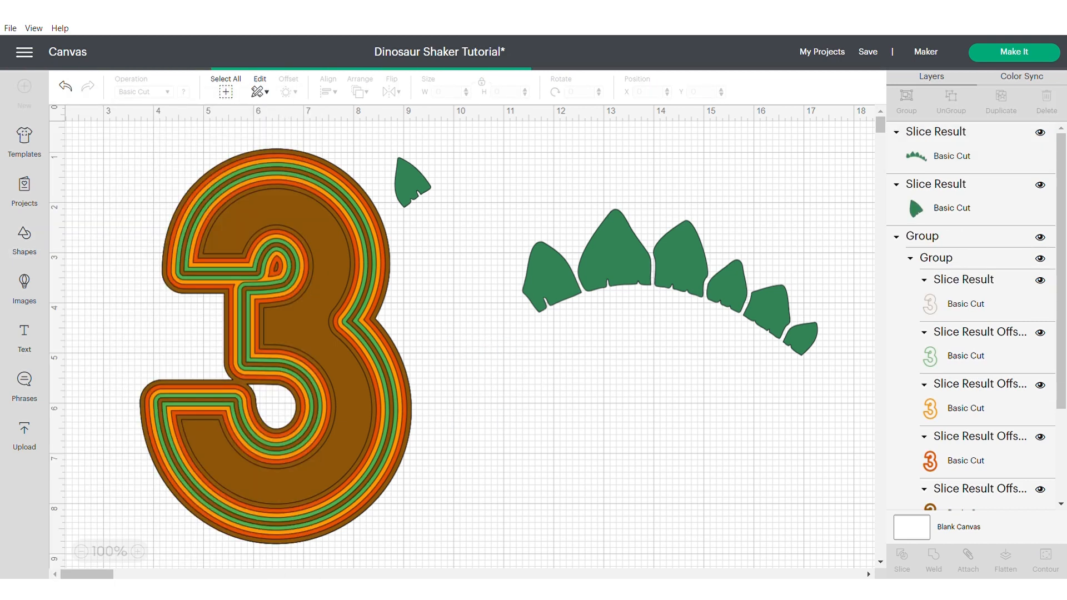
pyautogui.moveTo(203, 240); pyautogui.dragTo(527, 347)
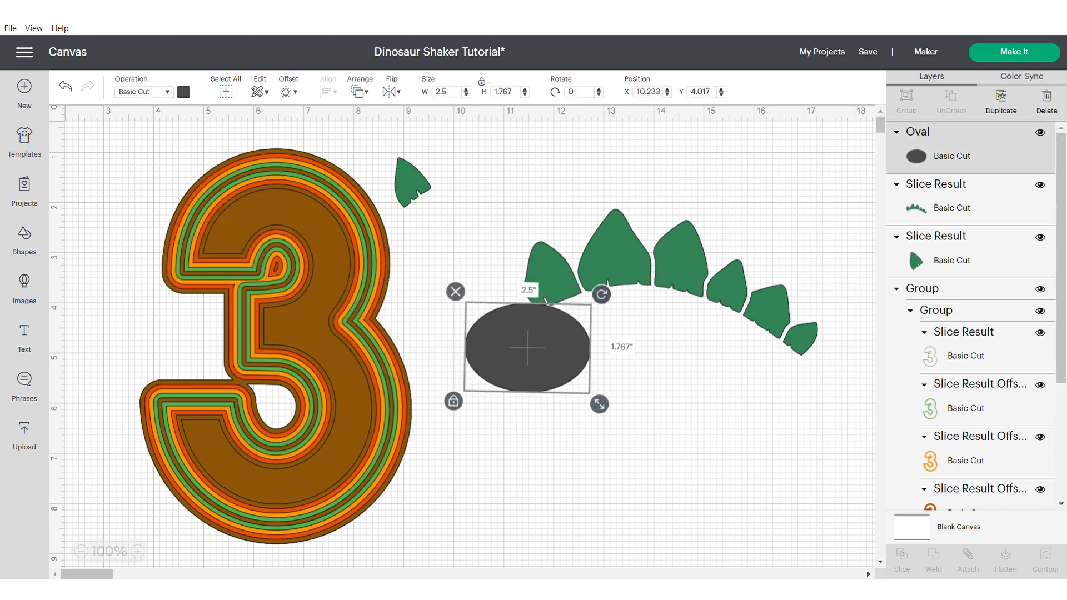
pyautogui.moveTo(601, 294); pyautogui.dragTo(593, 392)
pyautogui.moveTo(529, 330); pyautogui.dragTo(536, 287)
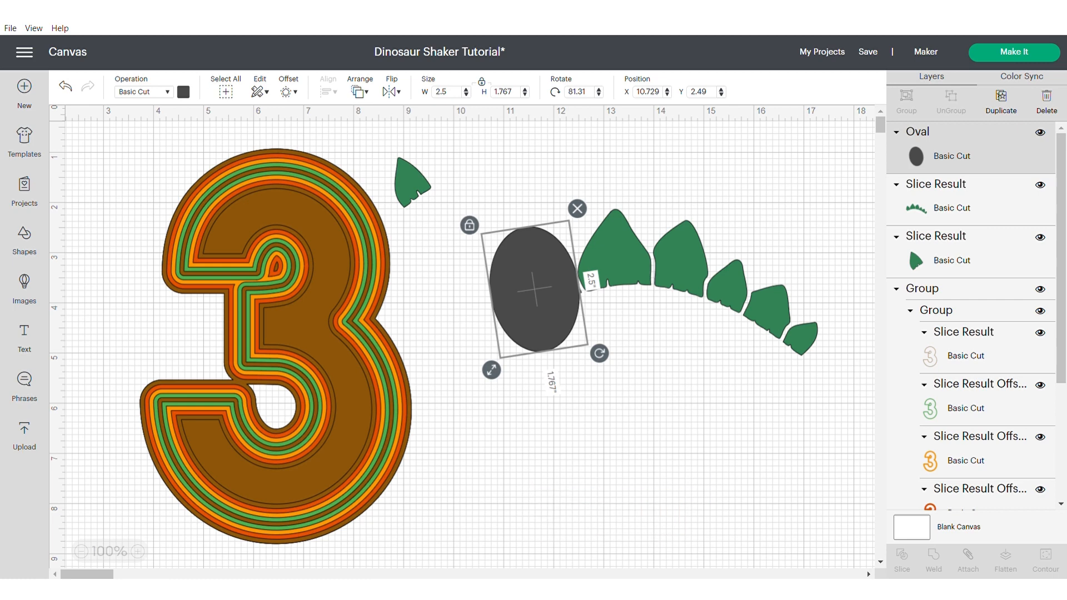
pyautogui.moveTo(599, 354); pyautogui.dragTo(607, 344)
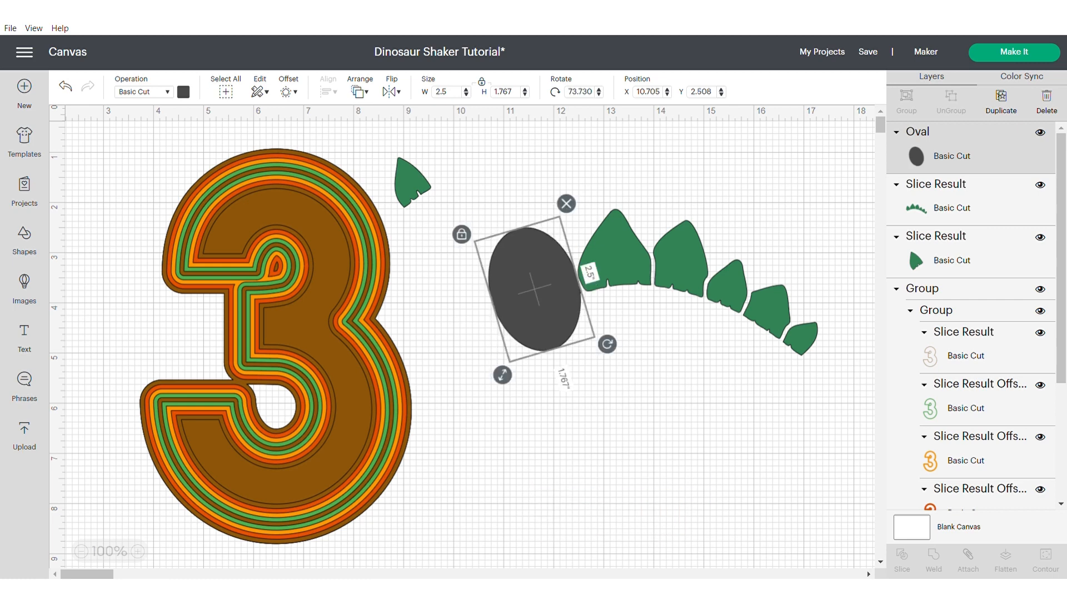
pyautogui.moveTo(534, 289); pyautogui.dragTo(535, 288)
# Tilt the oval further away from the neighbouring spike and select it together with the row of spikes.
pyautogui.click(572, 389)
pyautogui.moveTo(617, 256); pyautogui.dragTo(618, 256)
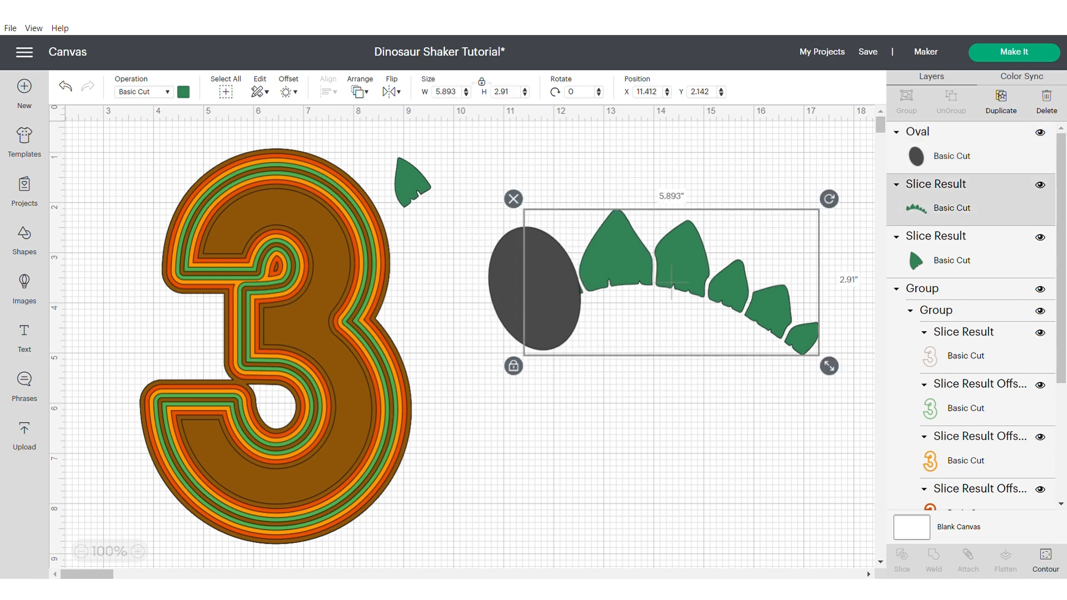
pyautogui.click(535, 288)
pyautogui.moveTo(607, 343); pyautogui.dragTo(616, 327)
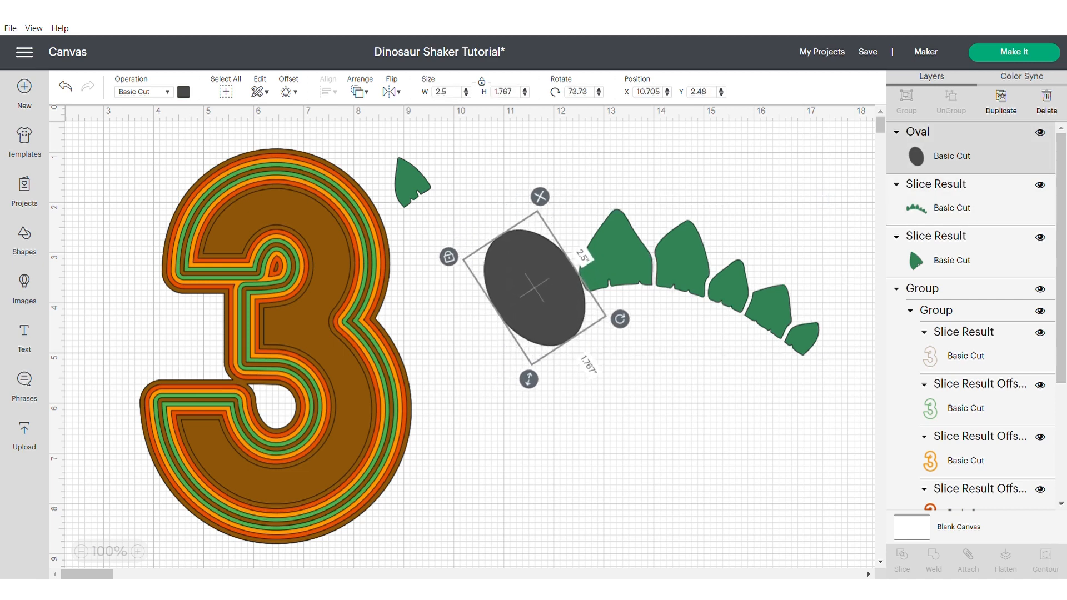
pyautogui.moveTo(578, 394); pyautogui.dragTo(756, 229)
pyautogui.click(755, 230)
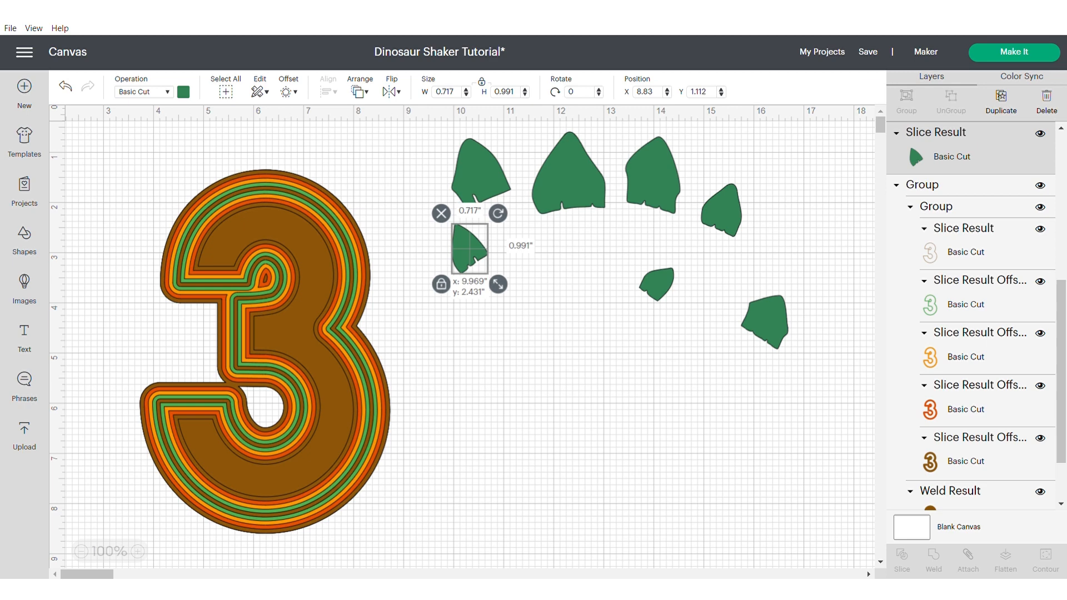
# Flip the smallest spike horizontally, enlarge it to about 0.976 by 0.937 inches, and set it aside beside the 3.
pyautogui.click(656, 285)
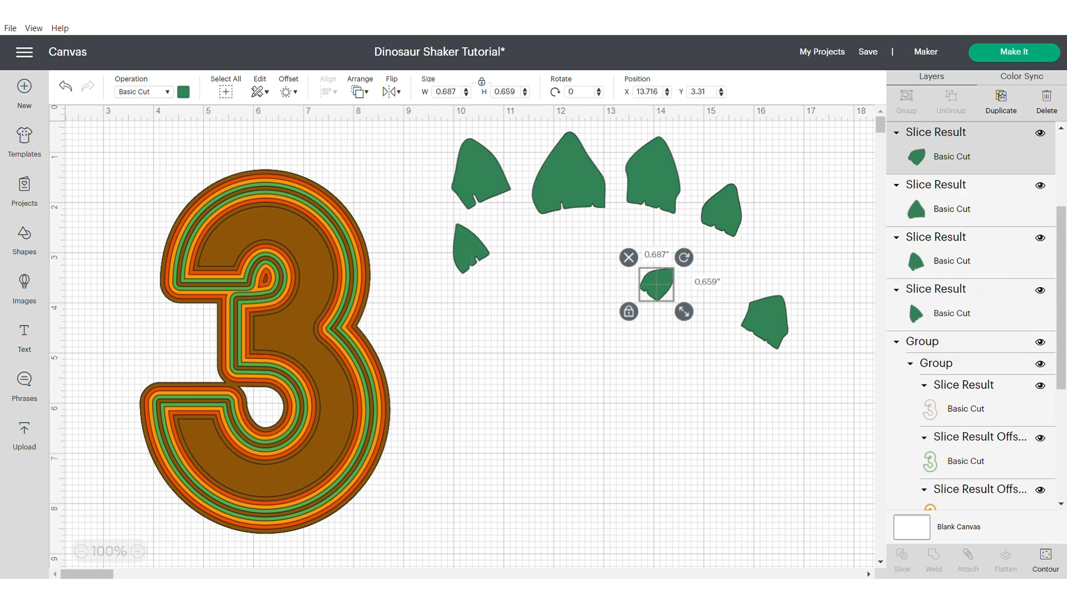
pyautogui.click(391, 91)
pyautogui.click(423, 117)
pyautogui.moveTo(657, 284); pyautogui.dragTo(194, 252)
pyautogui.moveTo(193, 183); pyautogui.dragTo(185, 177)
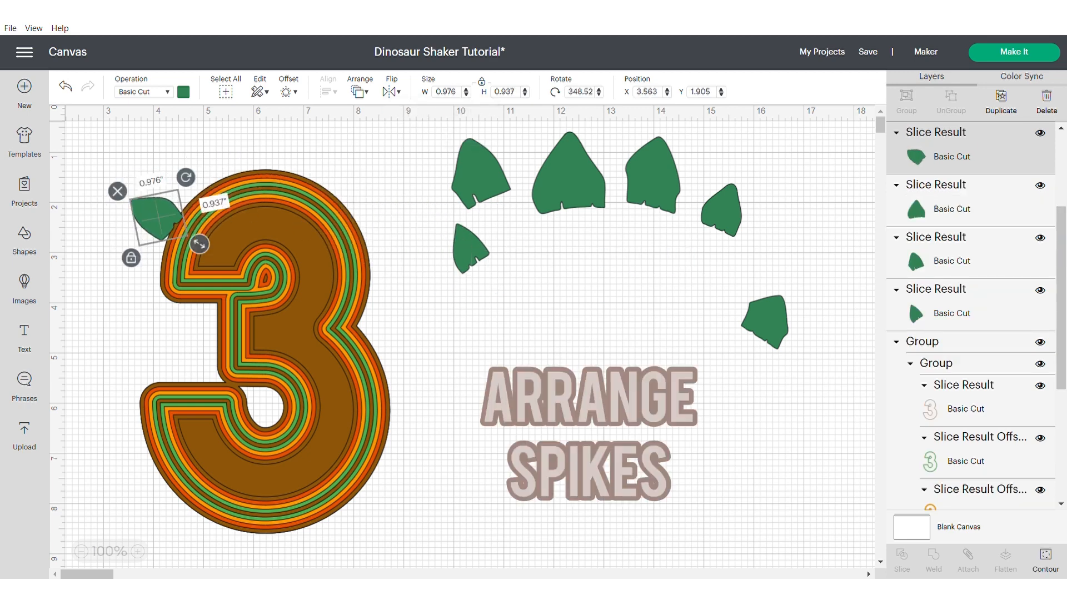
pyautogui.moveTo(159, 217); pyautogui.dragTo(510, 356)
# Enlarge the narrow spike to about 0.883 by 1.222 inches and arrange it with the next larger spike along the 3's upper-left edge.
pyautogui.moveTo(472, 248); pyautogui.dragTo(168, 208)
pyautogui.moveTo(195, 243); pyautogui.dragTo(205, 253)
pyautogui.moveTo(205, 172); pyautogui.dragTo(191, 162)
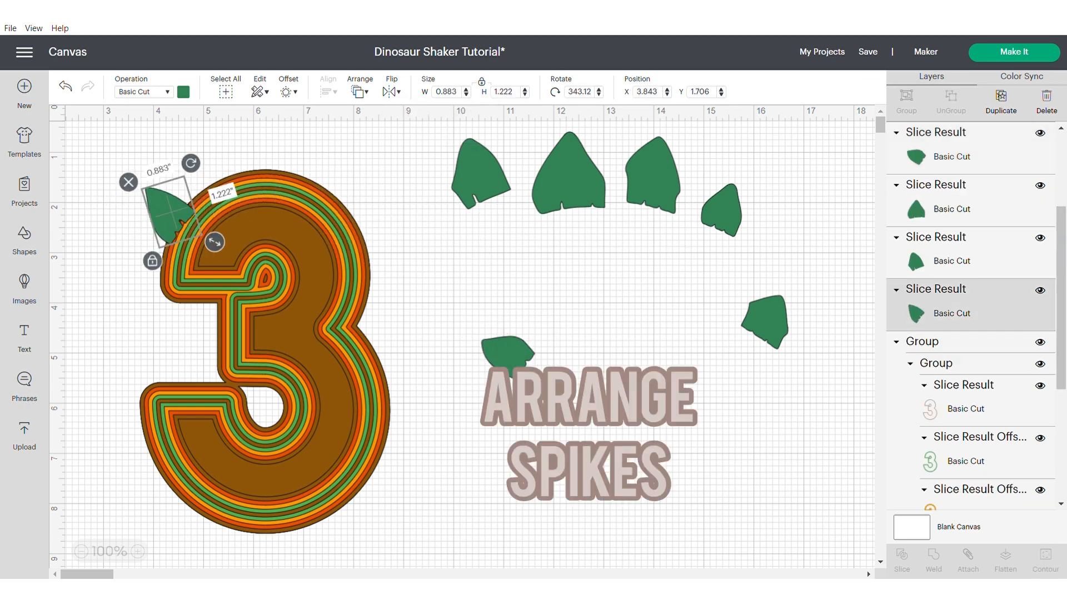
pyautogui.moveTo(481, 173); pyautogui.dragTo(205, 162)
pyautogui.moveTo(246, 207); pyautogui.dragTo(251, 214)
# Place the tallest spike on top of the 3 with a tilt of about 9 degrees, shifting the design down to make room.
pyautogui.moveTo(568, 173); pyautogui.dragTo(279, 143)
pyautogui.click(277, 333)
pyautogui.moveTo(100, 131); pyautogui.dragTo(556, 556)
pyautogui.moveTo(278, 334); pyautogui.dragTo(275, 367)
pyautogui.click(472, 222)
pyautogui.click(278, 178)
pyautogui.moveTo(324, 126); pyautogui.dragTo(332, 133)
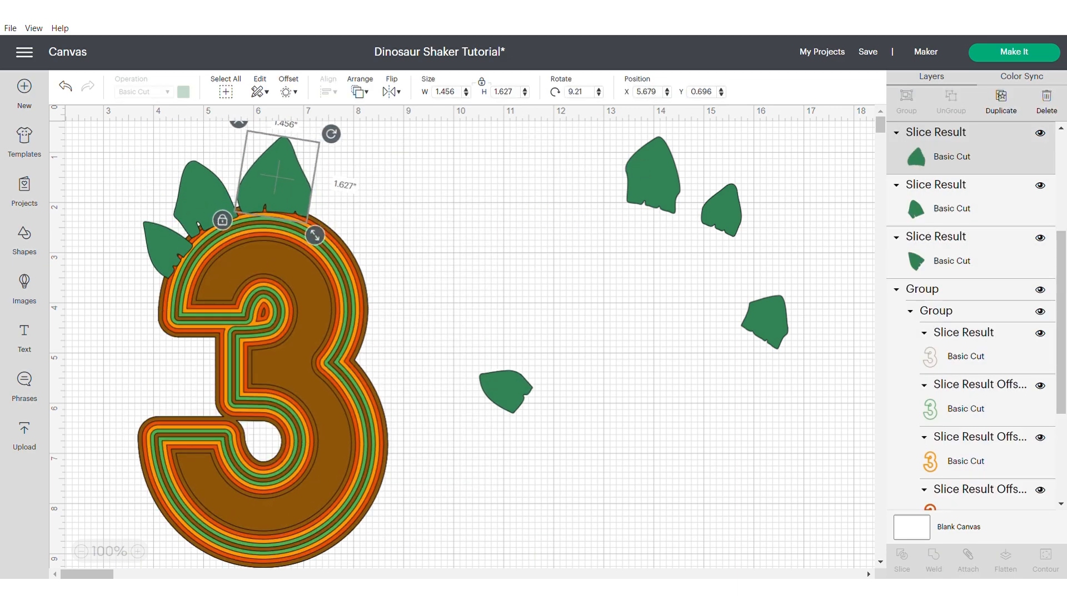
pyautogui.moveTo(278, 178); pyautogui.dragTo(282, 181)
# Place the remaining large spike on the 3's upper-right edge and rotate the flipped small spike onto the right edge below it.
pyautogui.moveTo(653, 173); pyautogui.dragTo(351, 216)
pyautogui.click(505, 392)
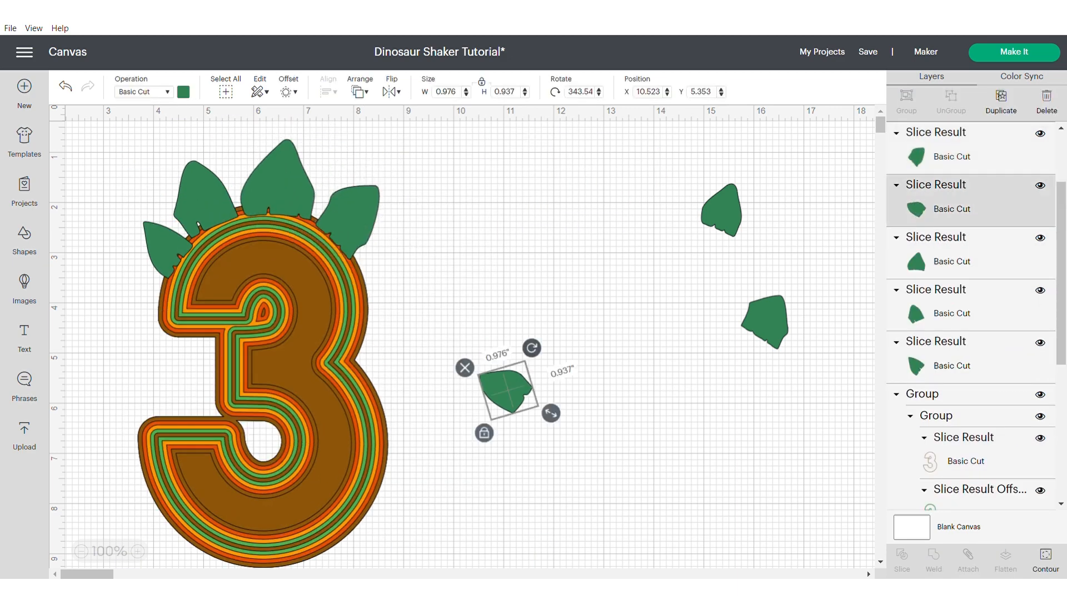
pyautogui.moveTo(532, 348); pyautogui.dragTo(532, 434)
pyautogui.moveTo(509, 392); pyautogui.dragTo(367, 329)
# Duplicate the small right-edge spike and place the copy directly below it, about 0.831 by 0.798 inches in size.
pyautogui.click(472, 266)
pyautogui.rightClick(381, 264)
pyautogui.click(417, 215)
pyautogui.moveTo(328, 351); pyautogui.dragTo(333, 348)
pyautogui.moveTo(391, 364); pyautogui.dragTo(372, 369)
pyautogui.moveTo(374, 326); pyautogui.dragTo(378, 321)
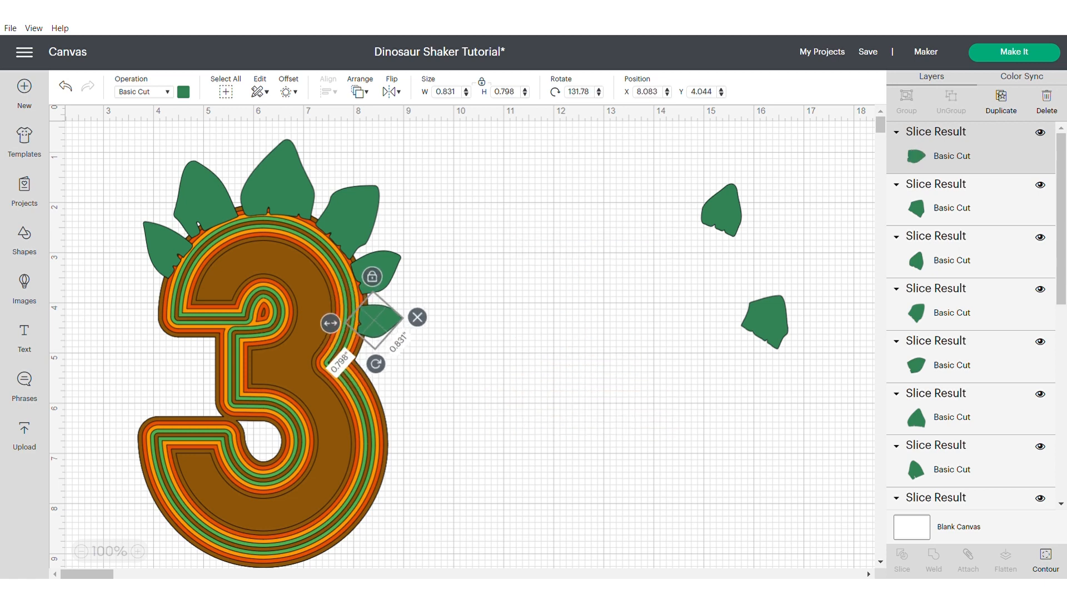
# Duplicate the lowest right-edge spike and rotate the copy into place at the notch in the 3's right side.
pyautogui.moveTo(722, 211); pyautogui.dragTo(558, 414)
pyautogui.rightClick(381, 317)
pyautogui.click(416, 265)
pyautogui.moveTo(386, 332); pyautogui.dragTo(372, 369)
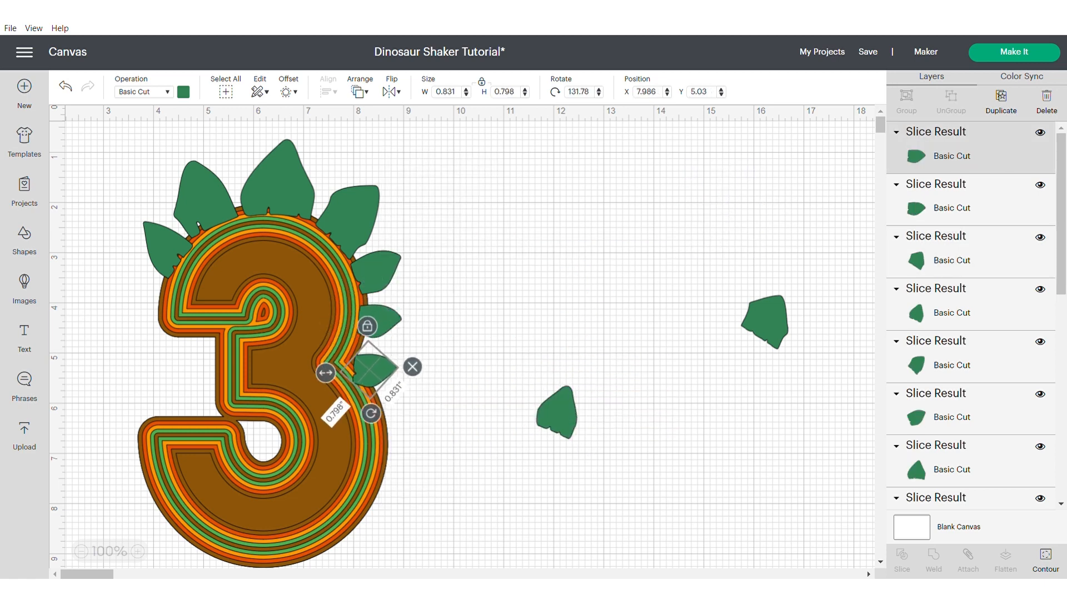
pyautogui.moveTo(372, 412); pyautogui.dragTo(375, 412)
pyautogui.moveTo(375, 370); pyautogui.dragTo(373, 365)
pyautogui.moveTo(373, 408); pyautogui.dragTo(388, 402)
# Rotate the two remaining loose spikes outward and place them one below the other on the 3's lower-right edge.
pyautogui.moveTo(557, 413); pyautogui.dragTo(420, 425)
pyautogui.moveTo(450, 386); pyautogui.dragTo(396, 408)
pyautogui.moveTo(441, 425); pyautogui.dragTo(442, 407)
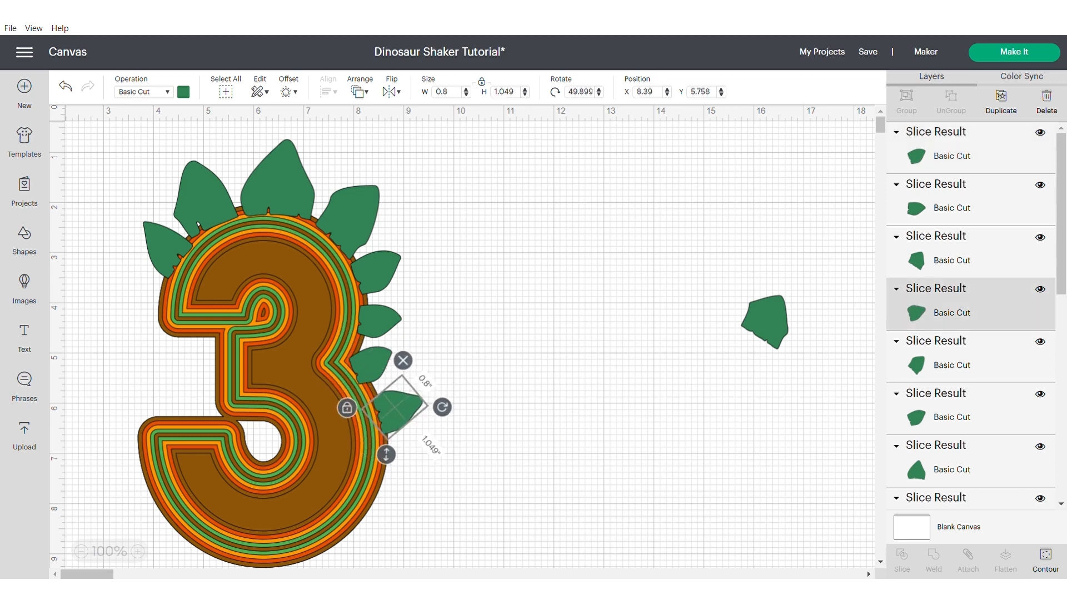
pyautogui.moveTo(764, 322); pyautogui.dragTo(426, 495)
pyautogui.moveTo(460, 456); pyautogui.dragTo(395, 466)
# Duplicate the large upper-right spike and rotate the copy into place at the bottom-right curve of the 3.
pyautogui.rightClick(350, 228)
pyautogui.click(385, 183)
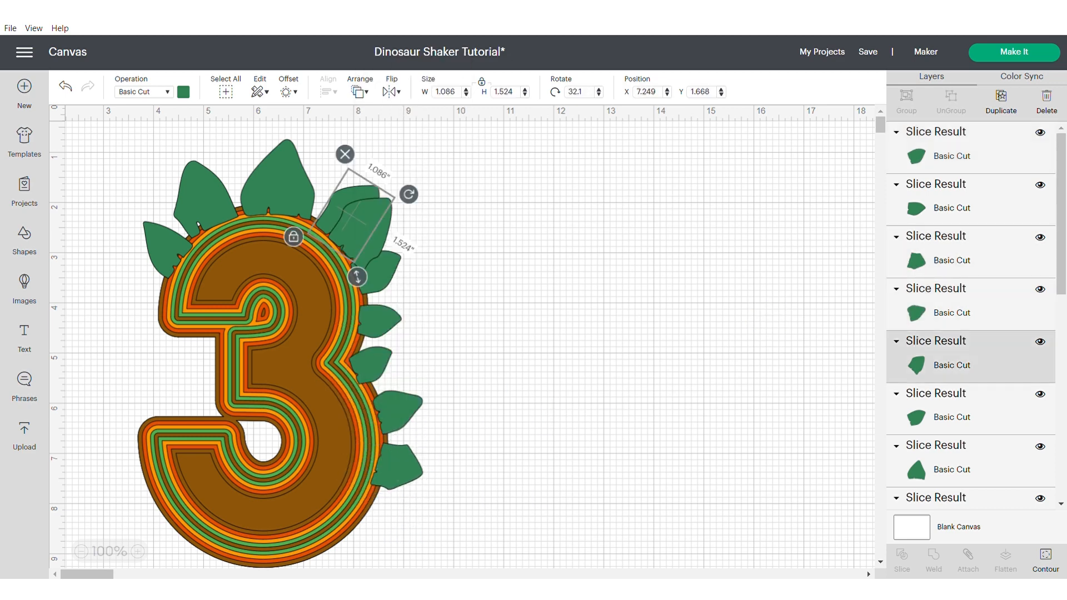
pyautogui.moveTo(358, 232); pyautogui.dragTo(371, 508)
pyautogui.moveTo(428, 483); pyautogui.dragTo(415, 547)
pyautogui.moveTo(371, 505); pyautogui.dragTo(387, 521)
pyautogui.moveTo(335, 552); pyautogui.dragTo(350, 544)
pyautogui.moveTo(395, 516); pyautogui.dragTo(378, 517)
pyautogui.moveTo(416, 555); pyautogui.dragTo(398, 567)
pyautogui.click(489, 500)
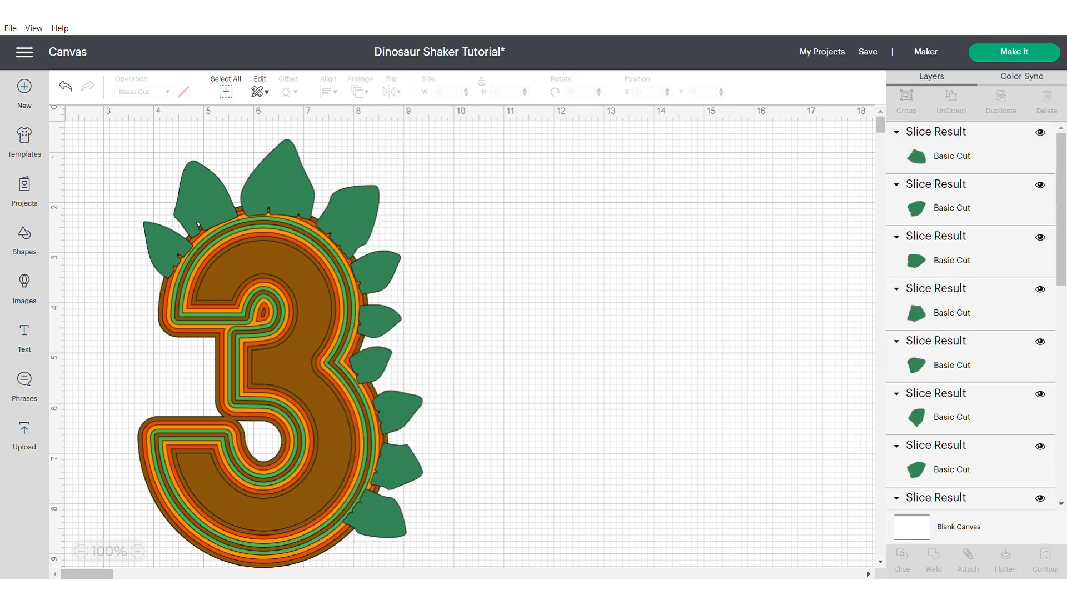
# Fine-tune the positions of the two upper-left spikes and the middle right-edge spikes around the 3.
pyautogui.moveTo(396, 410); pyautogui.dragTo(396, 409)
pyautogui.moveTo(370, 365); pyautogui.dragTo(371, 363)
pyautogui.moveTo(168, 248); pyautogui.dragTo(163, 255)
pyautogui.moveTo(184, 203); pyautogui.dragTo(176, 202)
pyautogui.click(100, 167)
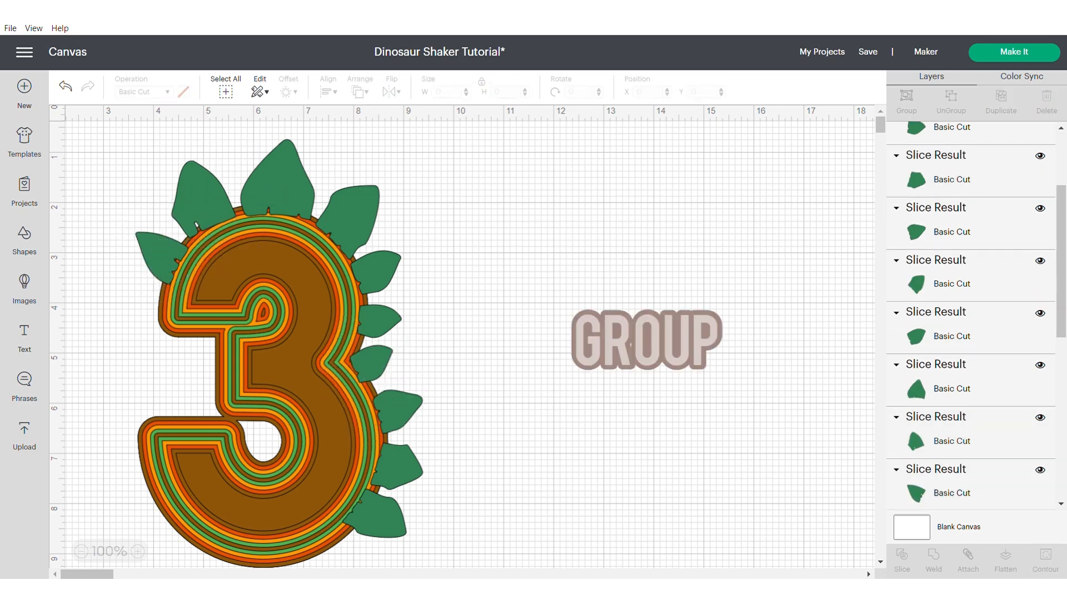
# Group the 3 with all its spikes and weld a duplicate placed beside it into a single silhouette.
pyautogui.moveTo(83, 130); pyautogui.dragTo(461, 561)
pyautogui.hotkey('ctrl', 'g')
pyautogui.rightClick(333, 228)
pyautogui.click(367, 210)
pyautogui.moveTo(300, 267); pyautogui.dragTo(607, 240)
pyautogui.click(806, 267)
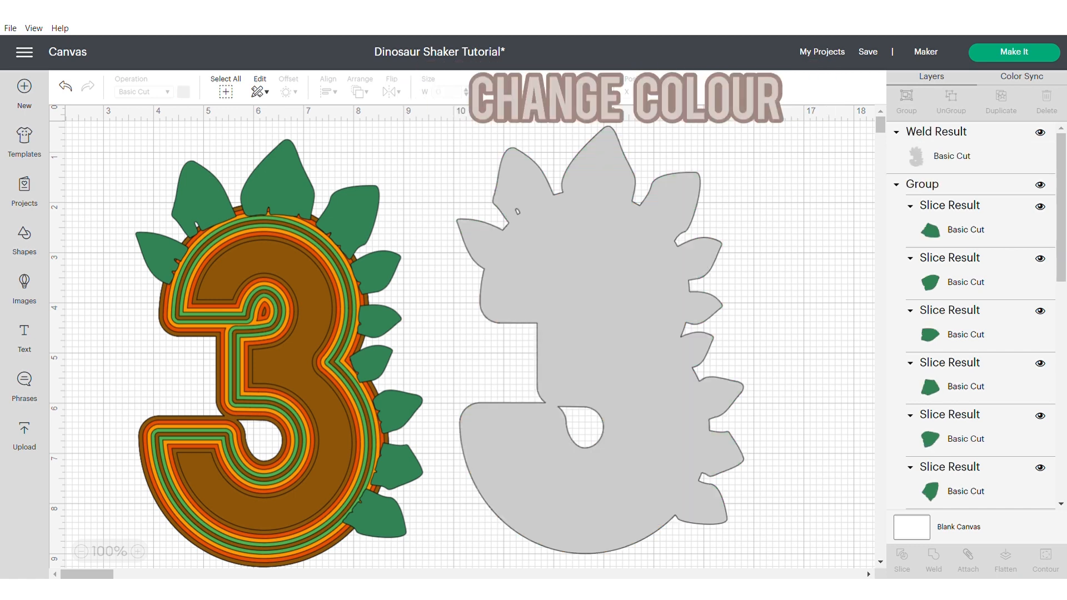
# Colour the welded spiked silhouette brown and move it slightly closer to the layered 3.
pyautogui.click(600, 340)
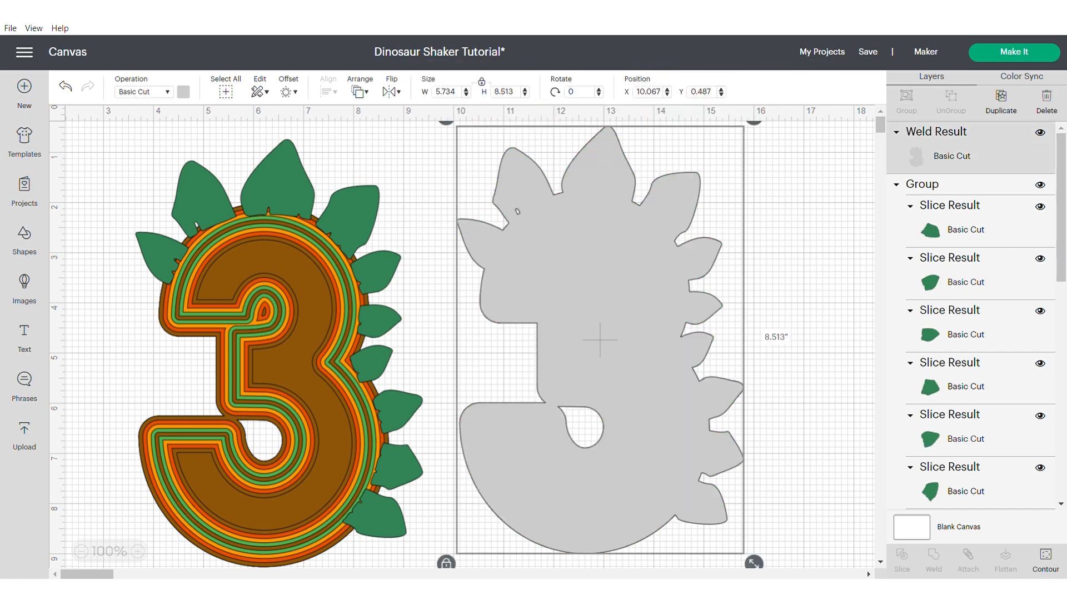
pyautogui.click(184, 92)
pyautogui.click(215, 150)
pyautogui.click(601, 340)
pyautogui.moveTo(600, 340); pyautogui.dragTo(593, 350)
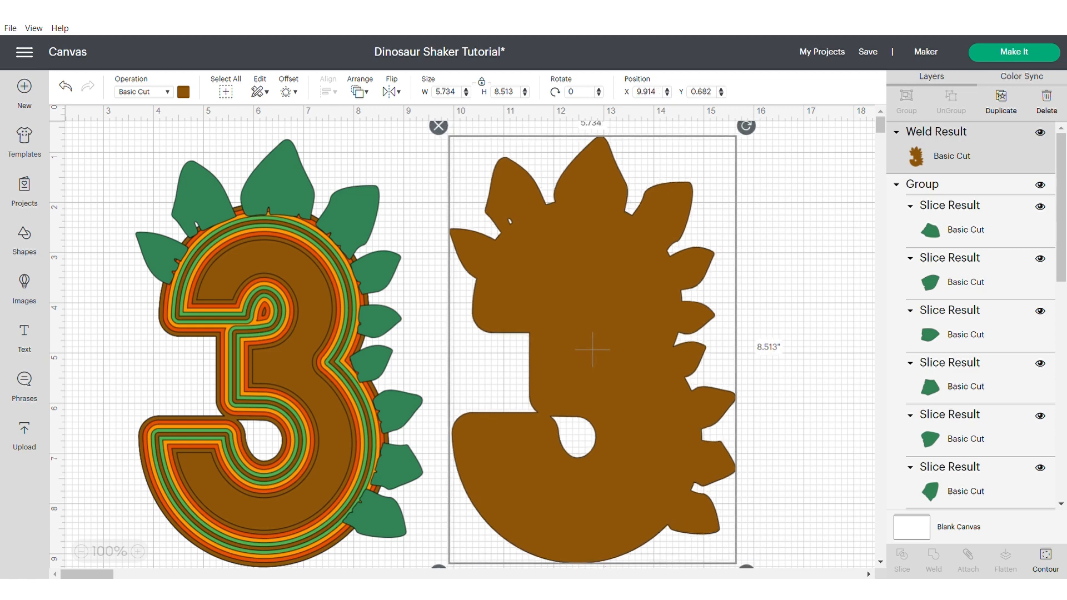
# Ungroup the layered 3 from its green spikes and delete the separate spikes around it.
pyautogui.click(278, 361)
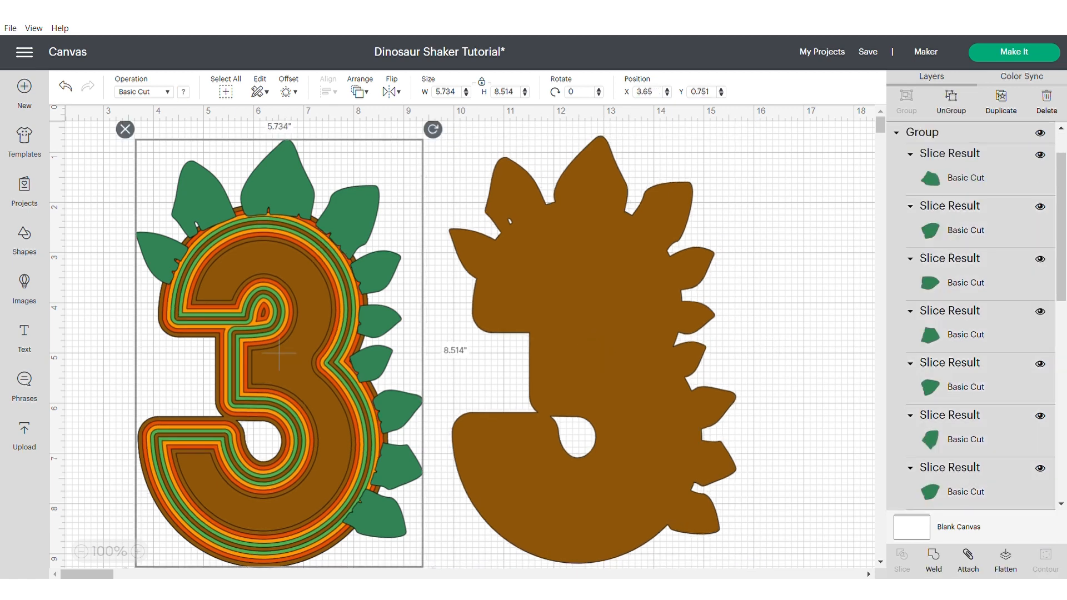
pyautogui.hotkey('ctrl', 'shift', 'g')
pyautogui.click(280, 181)
pyautogui.press('Delete')
pyautogui.click(199, 195)
pyautogui.press('Delete')
pyautogui.click(159, 255)
pyautogui.press('Delete')
pyautogui.click(354, 219)
pyautogui.press('Delete')
pyautogui.click(377, 273)
pyautogui.press('Delete')
pyautogui.click(380, 321)
pyautogui.press('Delete')
pyautogui.click(373, 364)
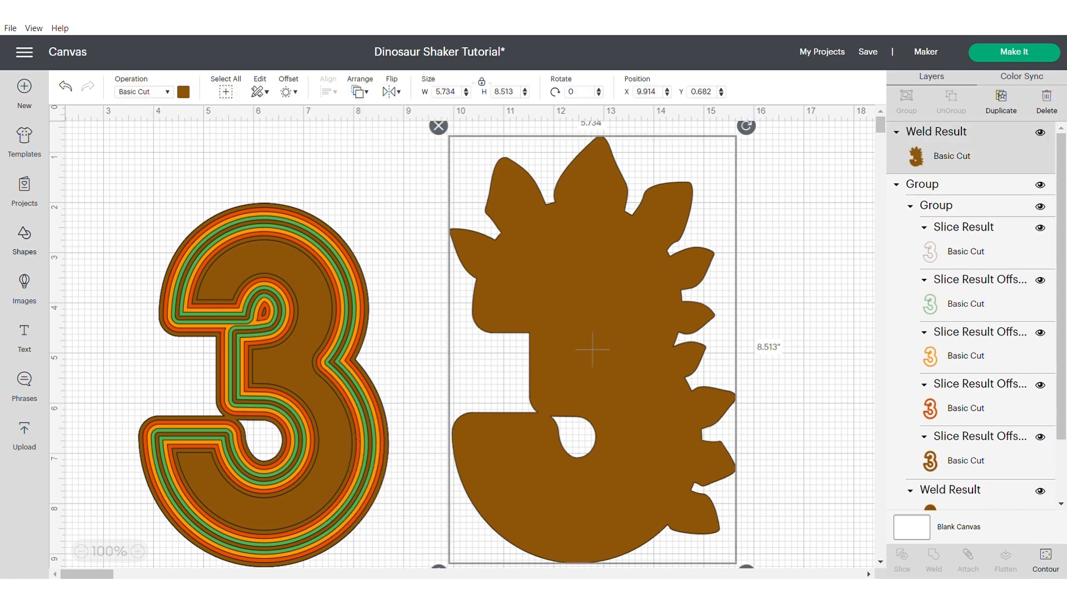
# Add a circle, shrink it to a small dot and place it on the silhouette's leftmost spike.
pyautogui.click(24, 240)
pyautogui.click(205, 332)
pyautogui.moveTo(301, 357); pyautogui.dragTo(223, 279)
pyautogui.moveTo(201, 257); pyautogui.dragTo(482, 252)
# Duplicate the dot onto the silhouette's second spike, with one copy at 0.418 inches and a smaller one at 0.279 inches.
pyautogui.moveTo(503, 273); pyautogui.dragTo(513, 179)
pyautogui.hotkey('ctrl', 'd')
pyautogui.rightClick(514, 183)
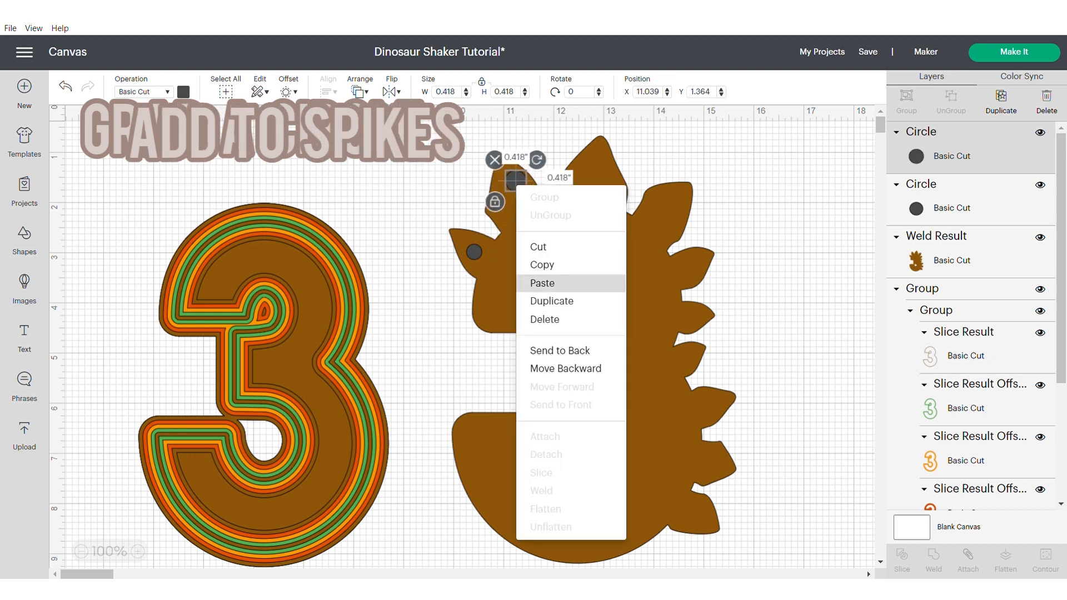
pyautogui.click(548, 301)
pyautogui.moveTo(515, 181); pyautogui.dragTo(508, 215)
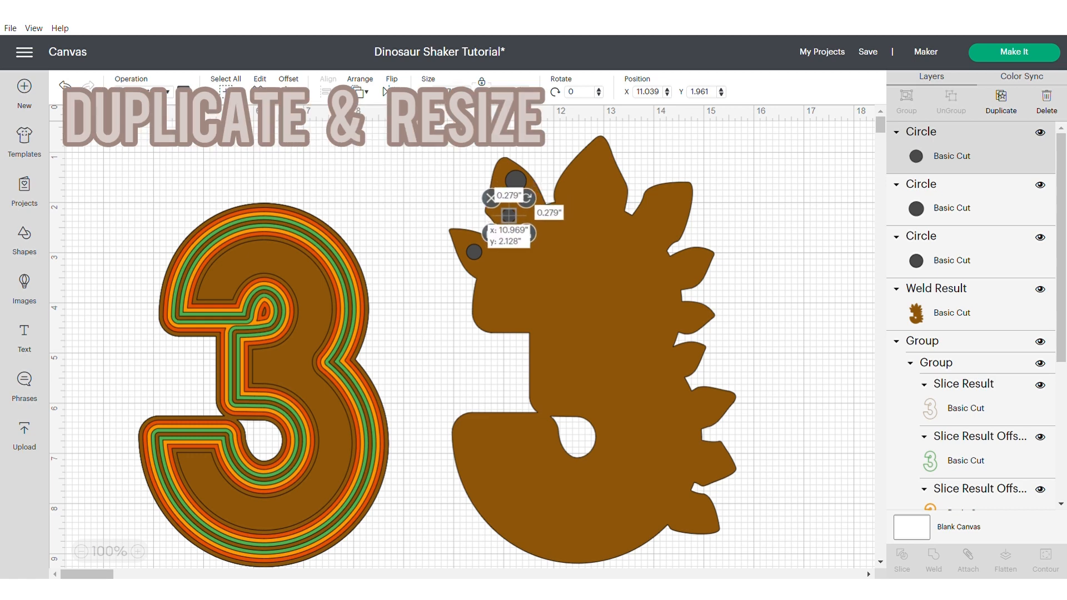
# Duplicate dots of varying size onto the tallest spike and the large spike to its right, two on each.
pyautogui.rightClick(507, 214)
pyautogui.click(550, 331)
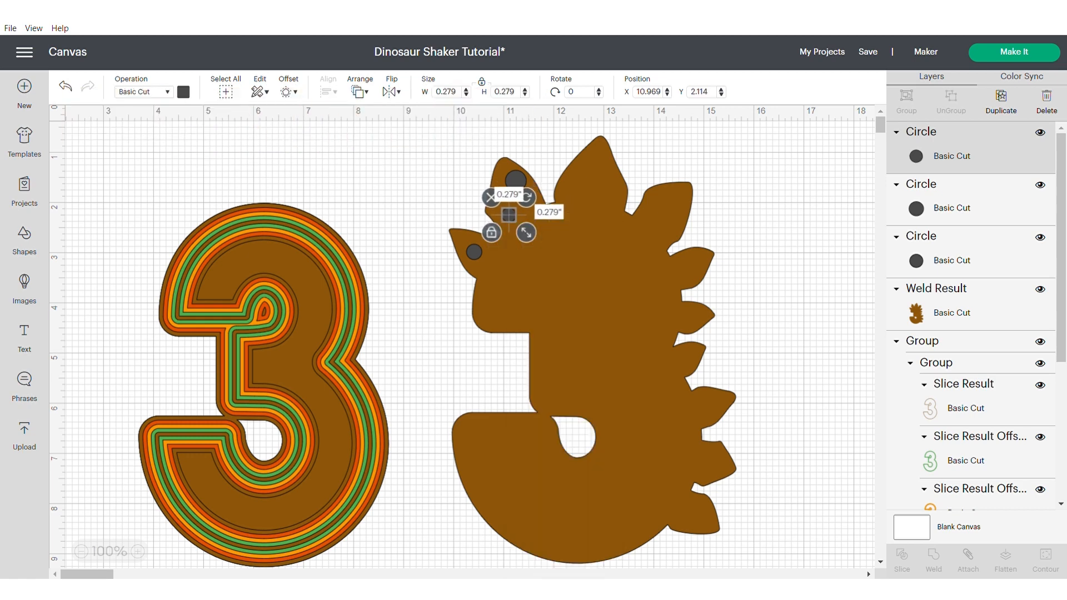
pyautogui.moveTo(521, 227); pyautogui.dragTo(700, 231)
pyautogui.rightClick(595, 163)
pyautogui.click(629, 279)
pyautogui.rightClick(610, 189)
pyautogui.click(646, 304)
pyautogui.rightClick(655, 216)
pyautogui.click(690, 332)
# Add duplicate dots to the three small spikes along the silhouette's right edge.
pyautogui.rightClick(674, 204)
pyautogui.moveTo(679, 213); pyautogui.dragTo(696, 505)
pyautogui.click(709, 321)
pyautogui.rightClick(683, 268)
pyautogui.click(722, 257)
# Duplicate dots onto the two spikes below the small ones, one on the upper and two on the lower.
pyautogui.rightClick(686, 355)
pyautogui.click(724, 257)
pyautogui.rightClick(720, 398)
pyautogui.click(757, 161)
pyautogui.rightClick(720, 454)
pyautogui.click(757, 213)
# Duplicate a large and a small dot onto the lowest spike of the silhouette.
pyautogui.rightClick(706, 471)
pyautogui.click(744, 230)
pyautogui.moveTo(711, 521); pyautogui.dragTo(700, 258)
pyautogui.rightClick(698, 508)
pyautogui.click(736, 267)
pyautogui.click(701, 523)
pyautogui.rightClick(708, 526)
pyautogui.click(745, 284)
# Hide the brown silhouette and weld all the dots into one shape.
pyautogui.click(622, 300)
pyautogui.click(1040, 469)
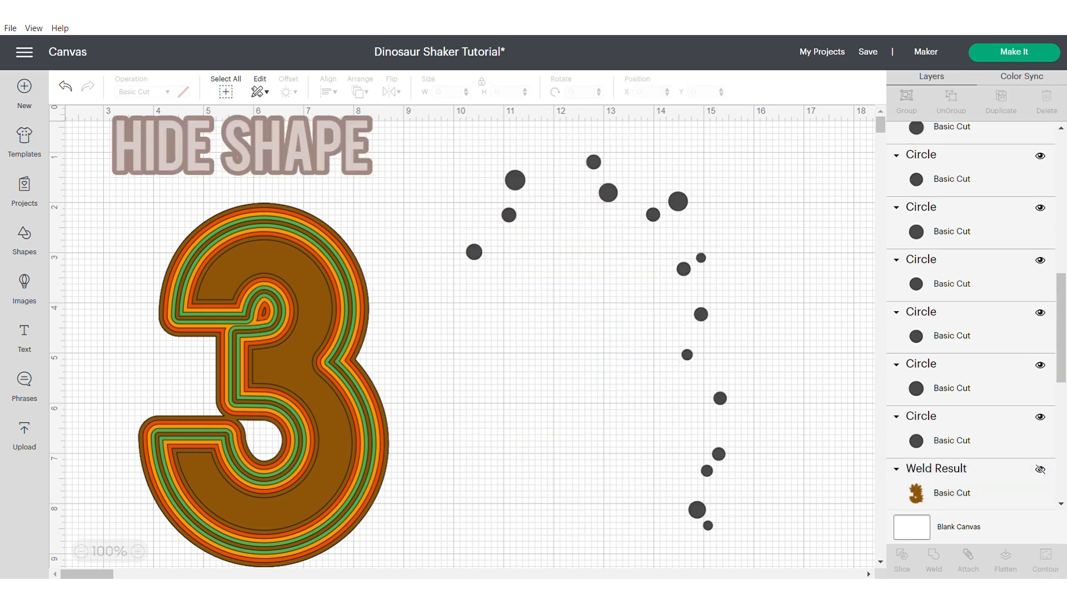
pyautogui.moveTo(415, 120); pyautogui.dragTo(794, 569)
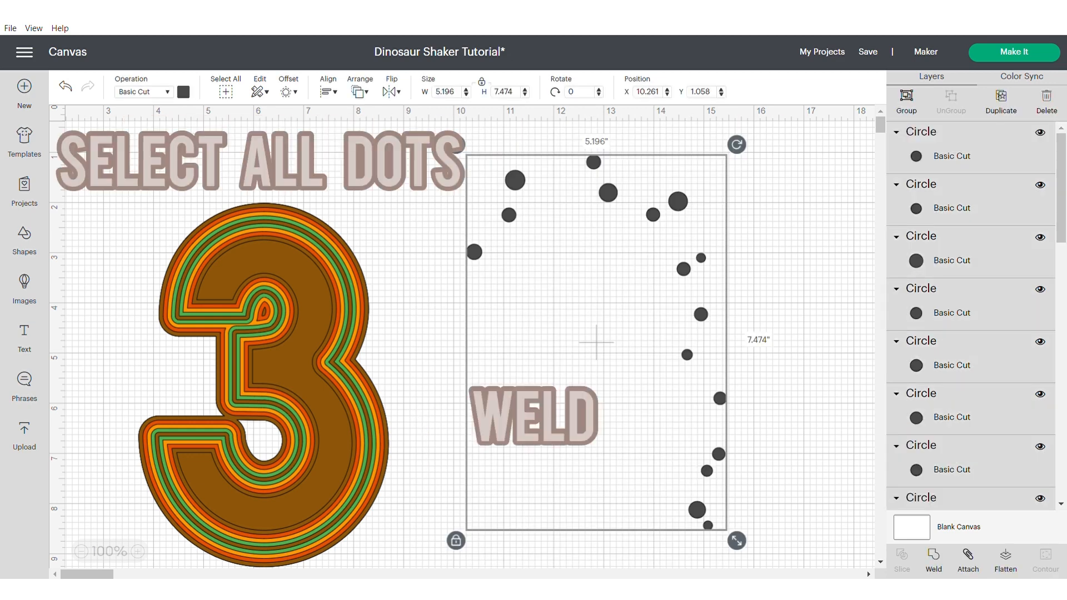
pyautogui.click(934, 560)
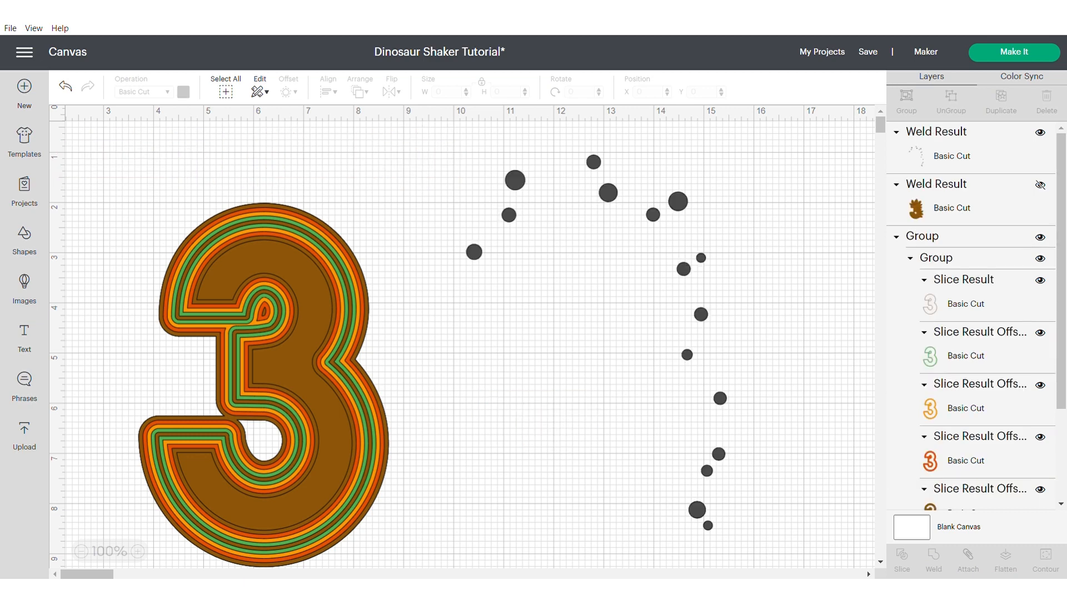
# Unhide the brown silhouette and slice the welded dots out of it.
pyautogui.click(1040, 185)
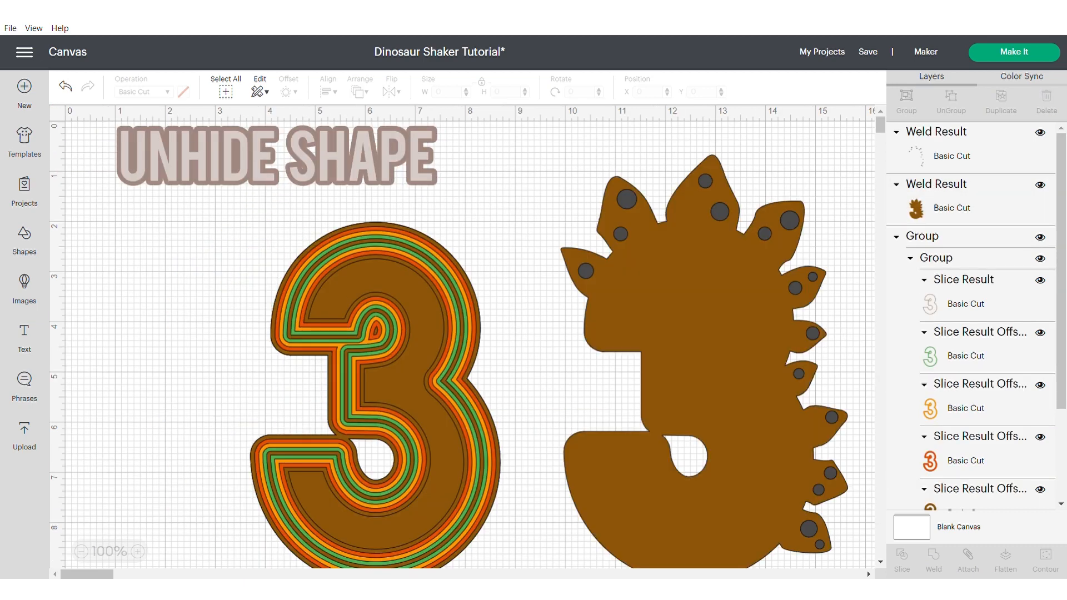
pyautogui.moveTo(528, 145); pyautogui.dragTo(864, 570)
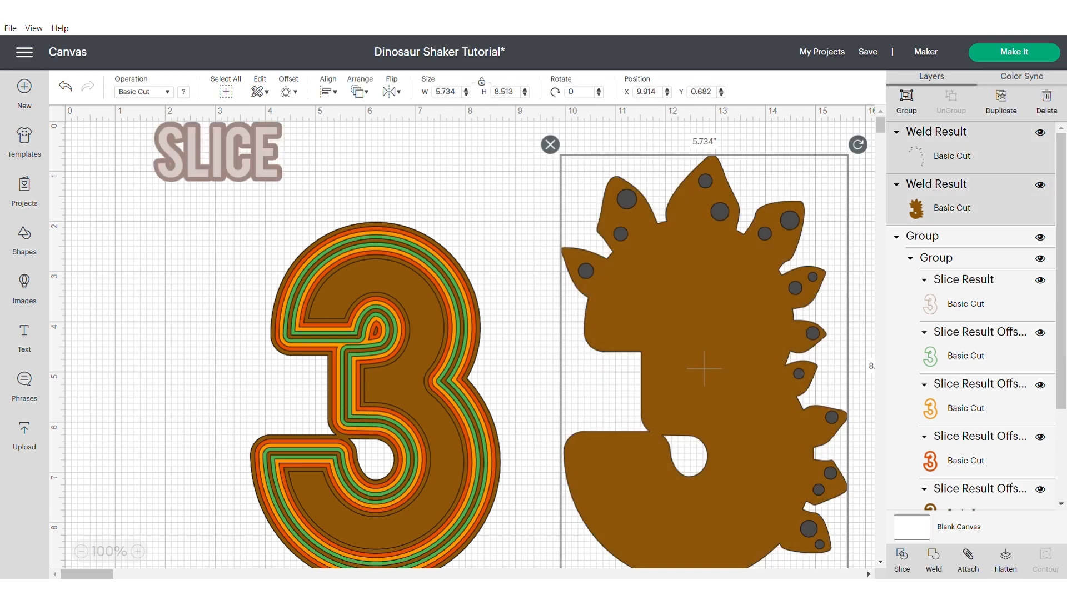
pyautogui.click(902, 560)
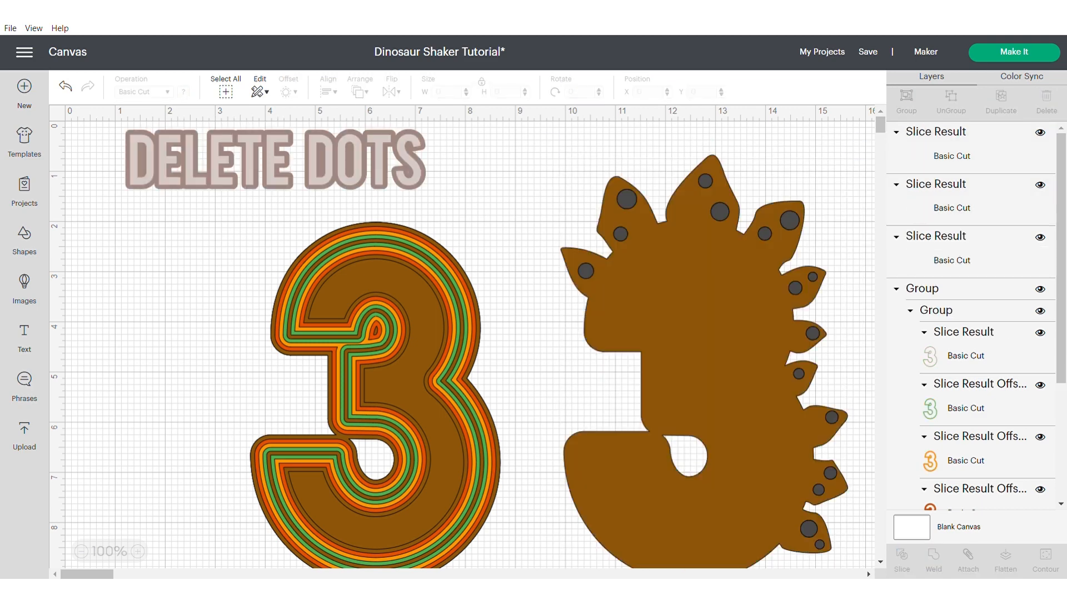
# Delete the leftover dot pieces of the slice, keeping the brown silhouette with its cut-out dots.
pyautogui.moveTo(673, 374); pyautogui.dragTo(633, 385)
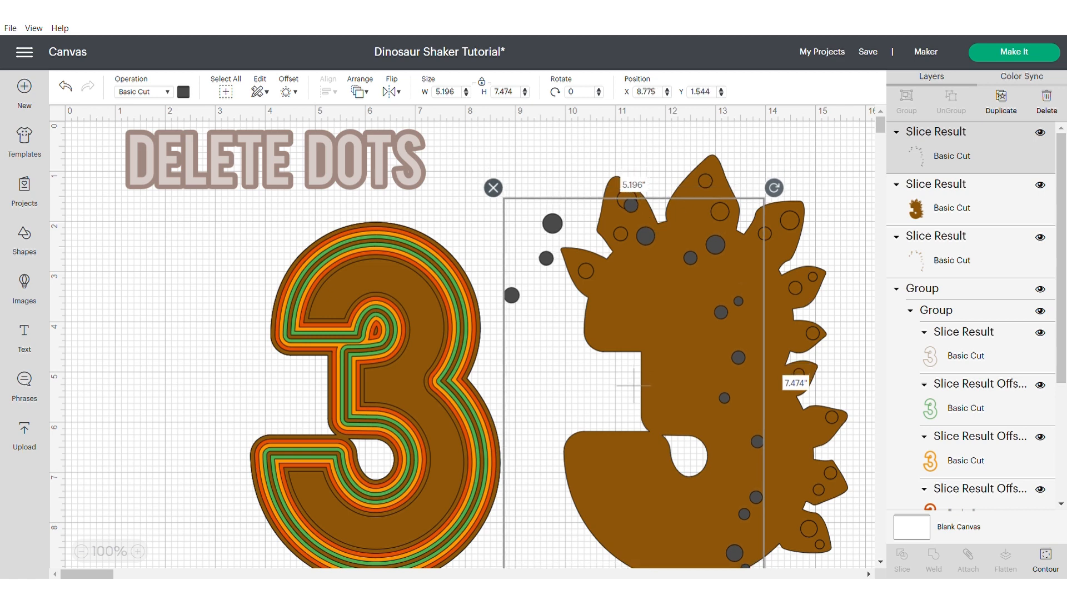
pyautogui.press('Delete')
pyautogui.moveTo(704, 369); pyautogui.dragTo(673, 466)
pyautogui.click(720, 212)
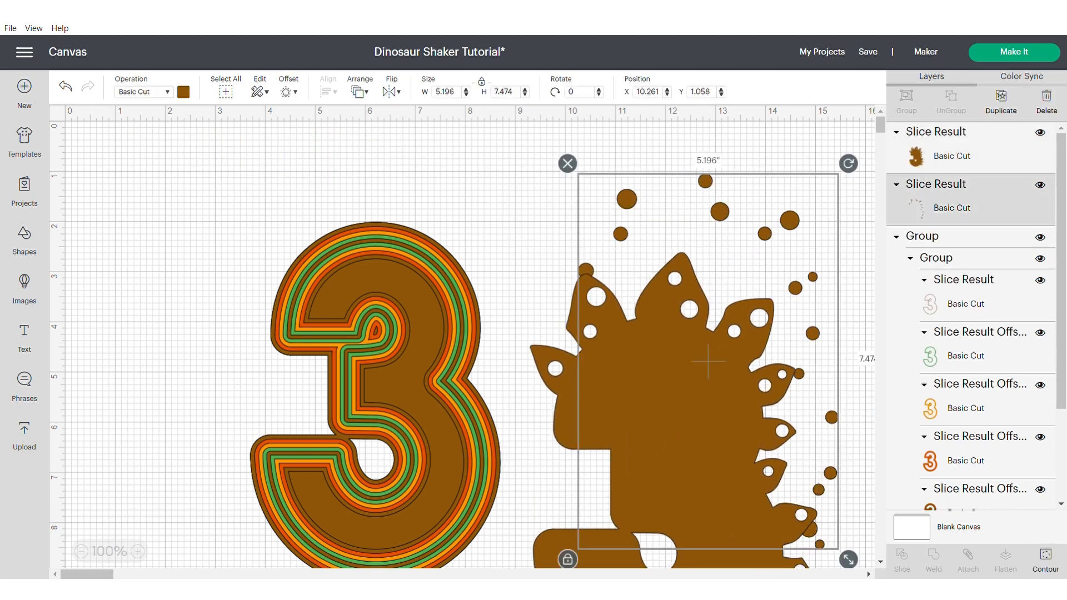
pyautogui.press('Delete')
# Move the brown silhouette over the layered number 3 and send it to the back.
pyautogui.moveTo(389, 384); pyautogui.dragTo(267, 329)
pyautogui.moveTo(672, 444); pyautogui.dragTo(563, 328)
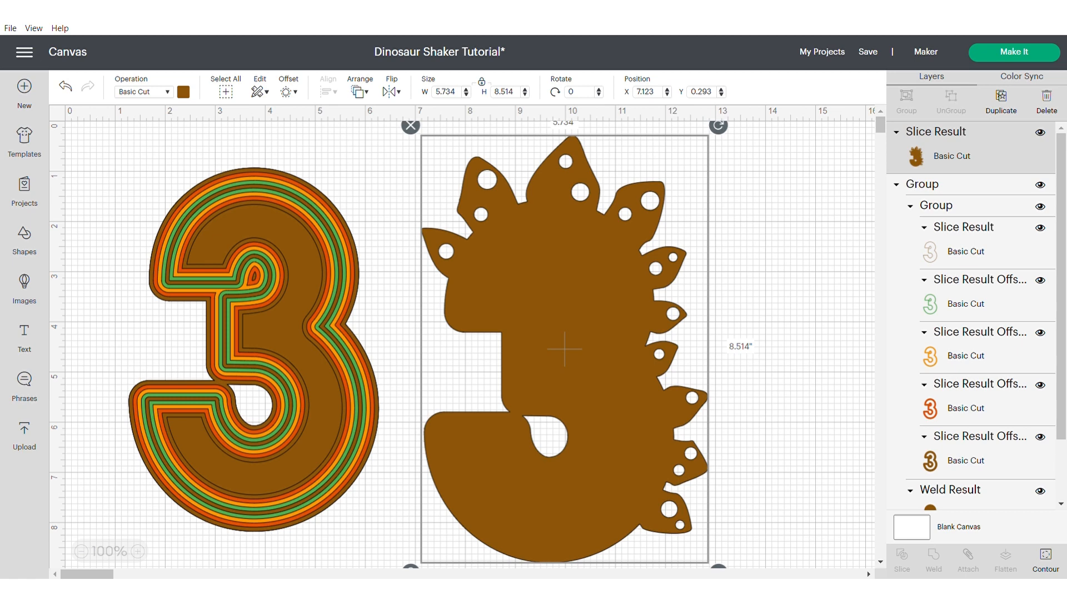
pyautogui.moveTo(564, 328); pyautogui.dragTo(264, 314)
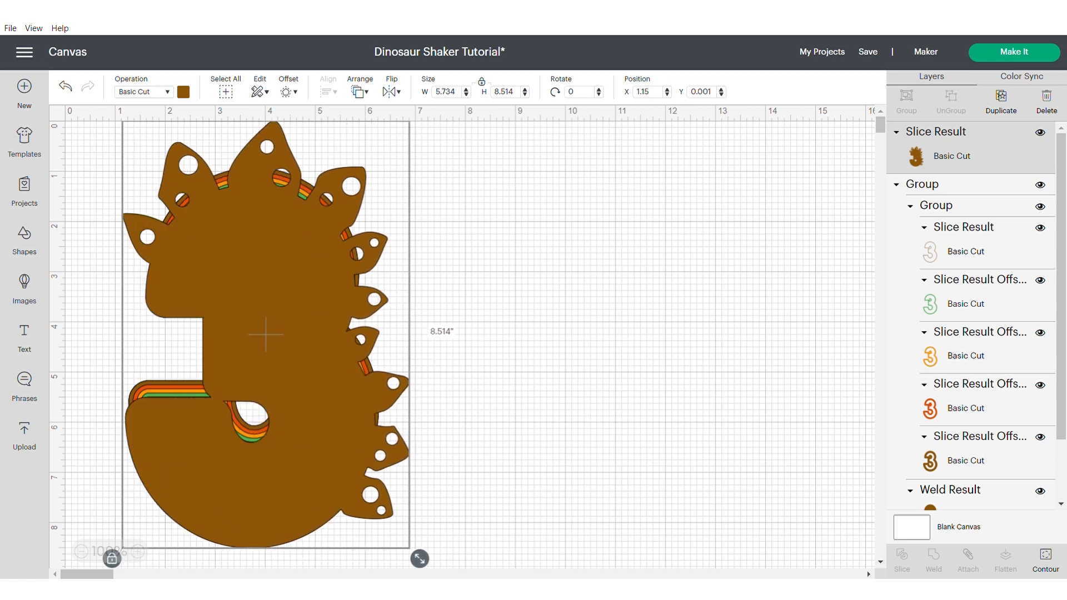
pyautogui.rightClick(267, 149)
pyautogui.click(311, 315)
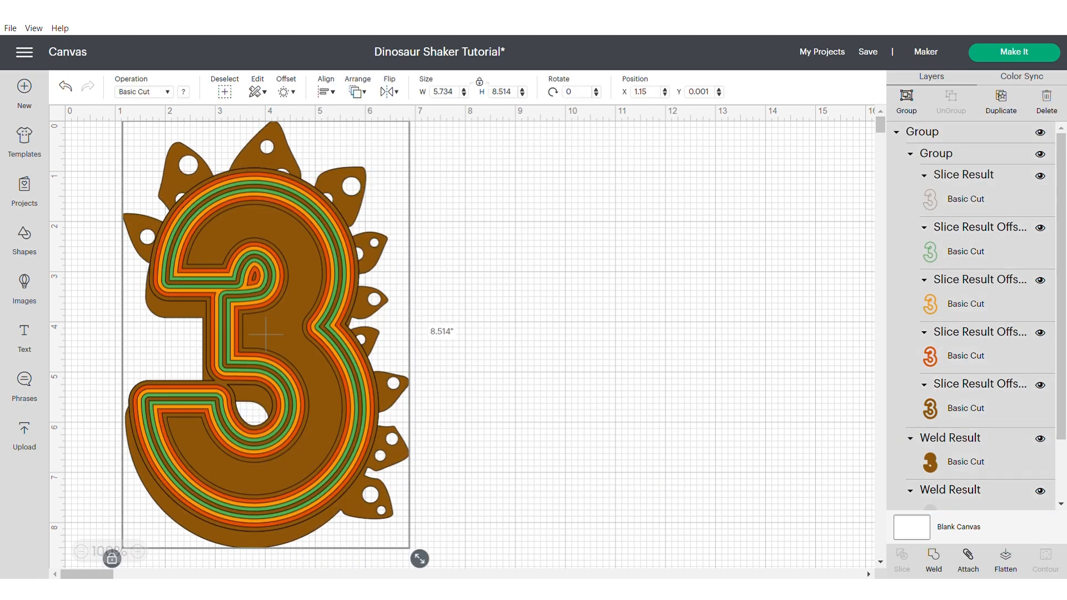
# Align the layered number 3 and the brown silhouette with each other.
pyautogui.click(358, 91)
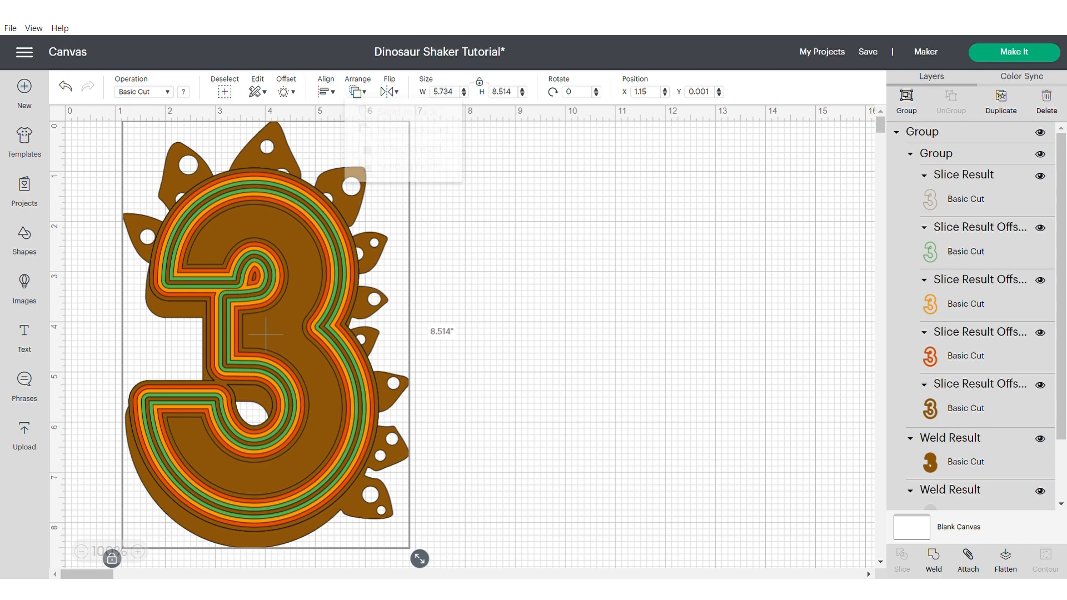
pyautogui.click(325, 91)
pyautogui.click(339, 239)
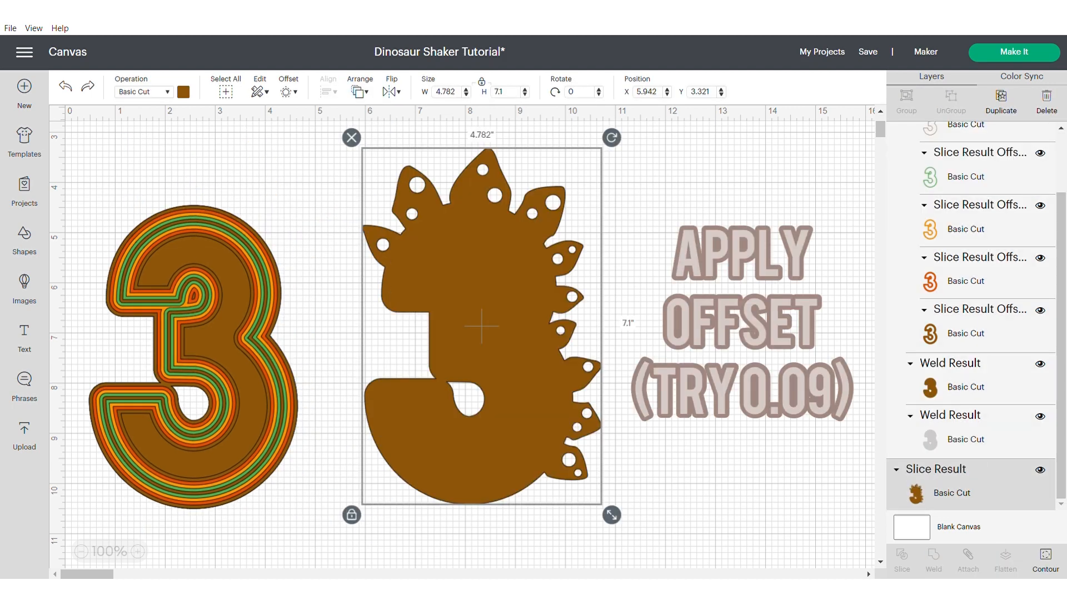
# Offset the brown silhouette by 0.08 in with rounded corners and hide the dot contours in the new offset layer.
pyautogui.click(289, 92)
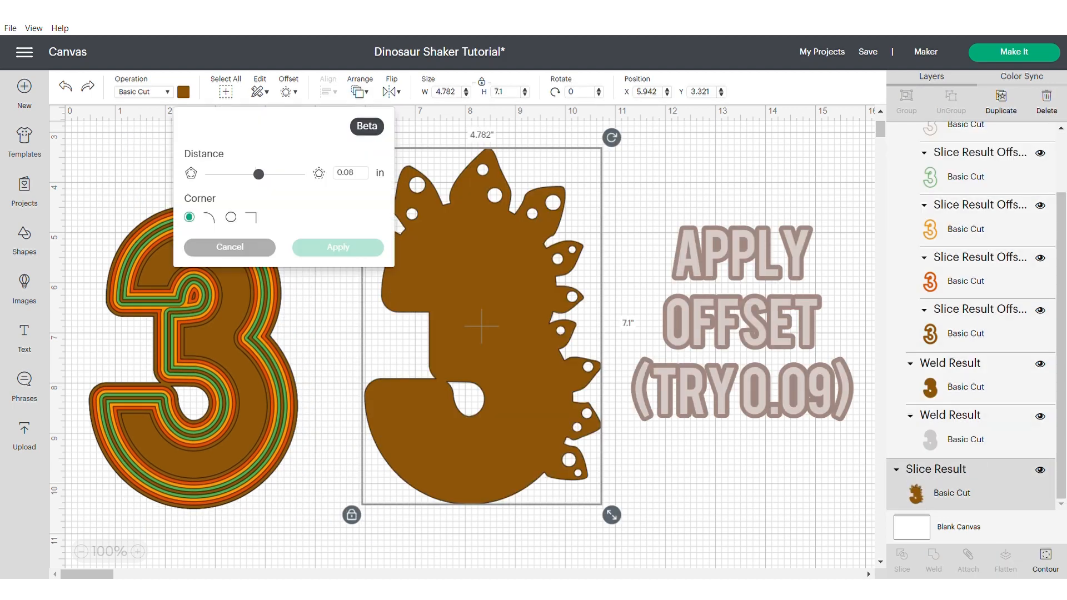
pyautogui.click(338, 247)
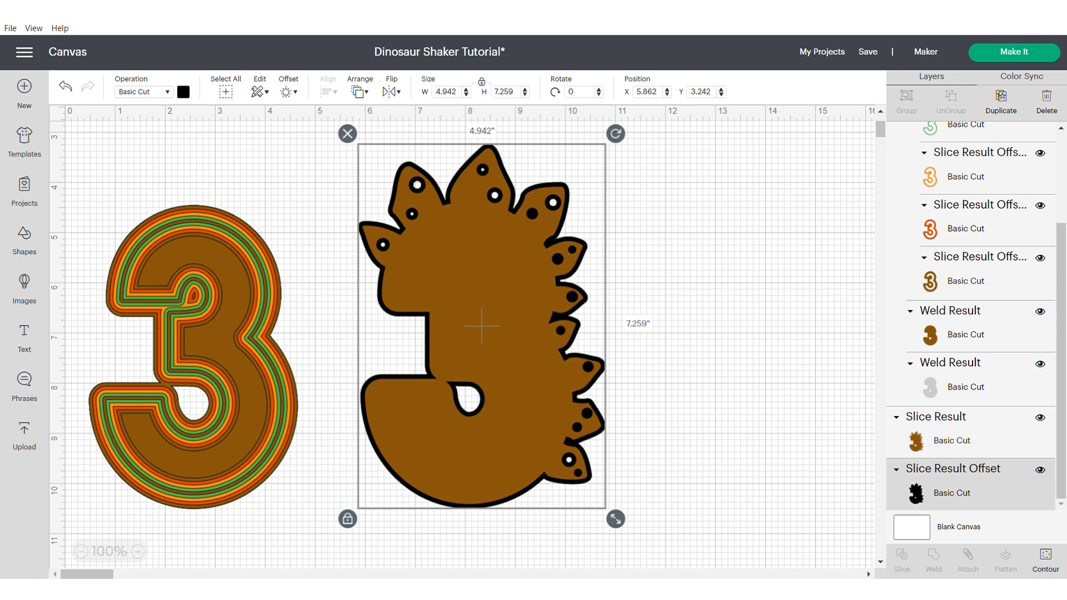
pyautogui.click(1045, 560)
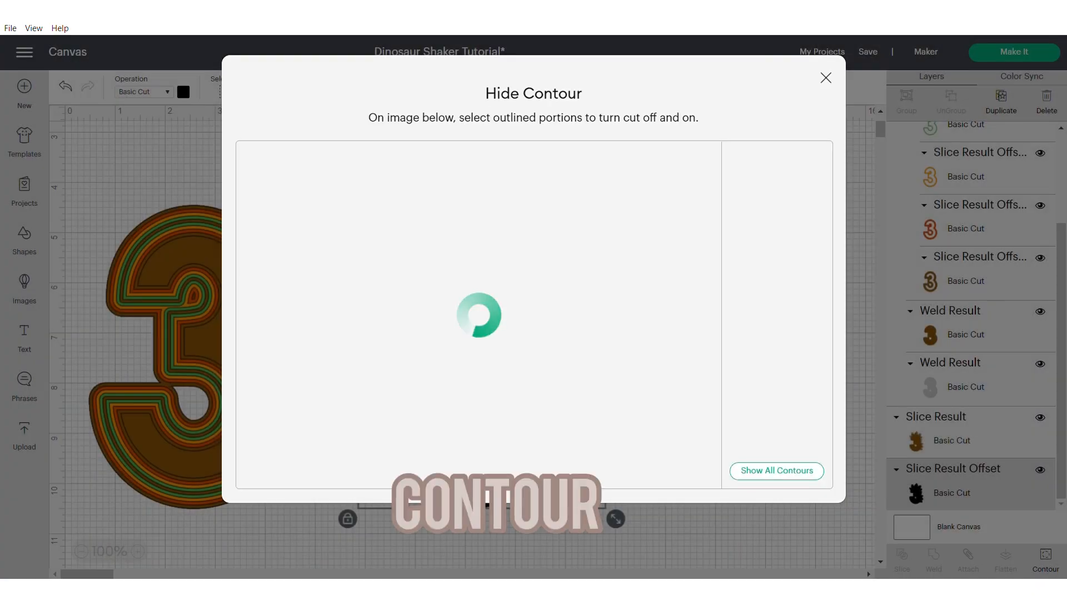
pyautogui.click(777, 471)
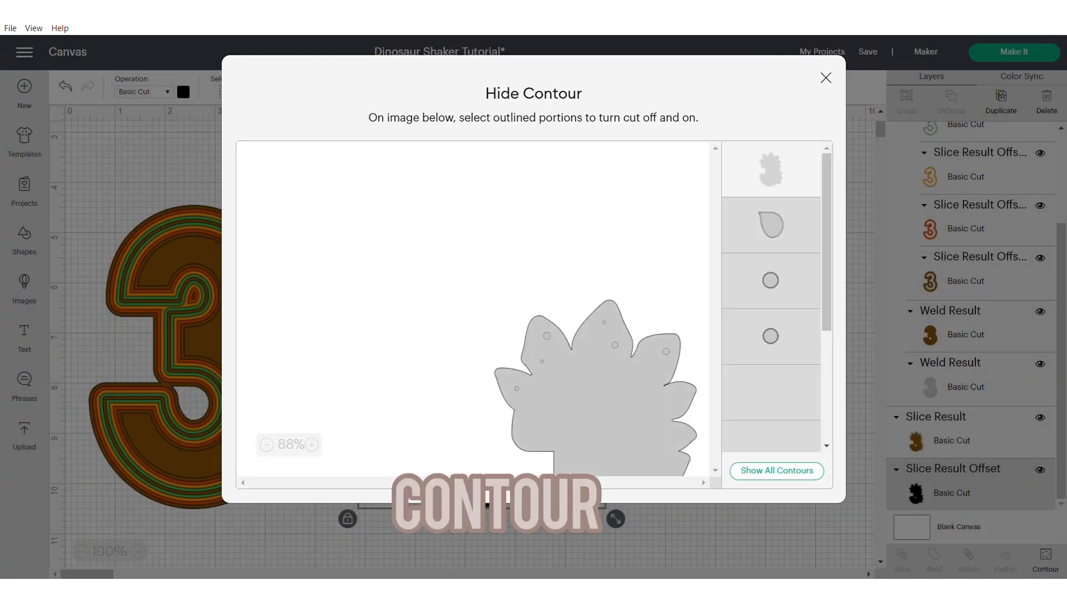
pyautogui.click(776, 470)
pyautogui.click(826, 77)
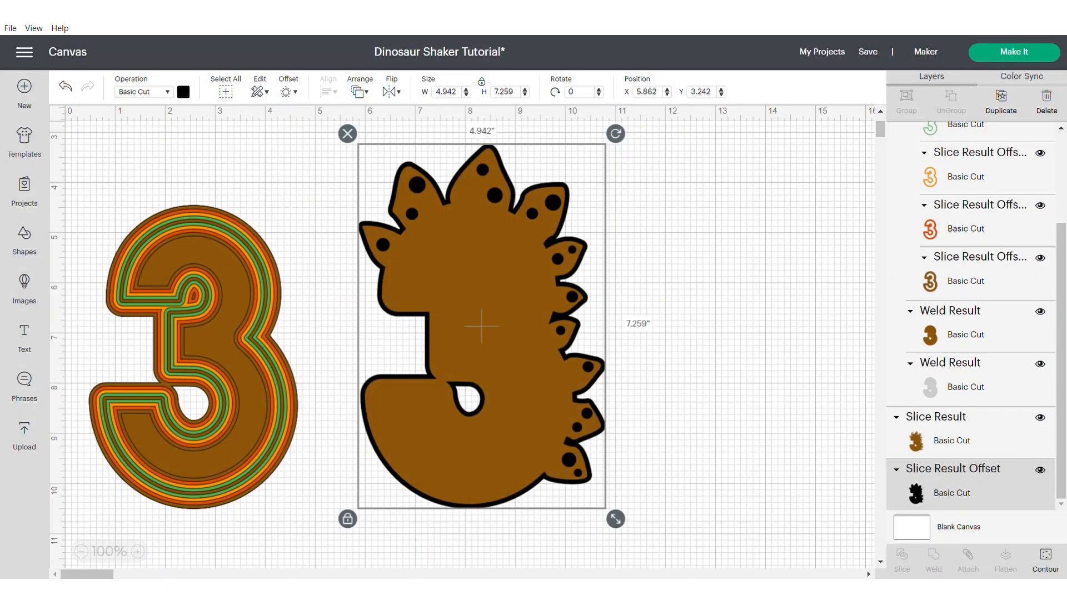
# Apply another 0.08 in offset with rounded corners around the black offset layer.
pyautogui.click(288, 92)
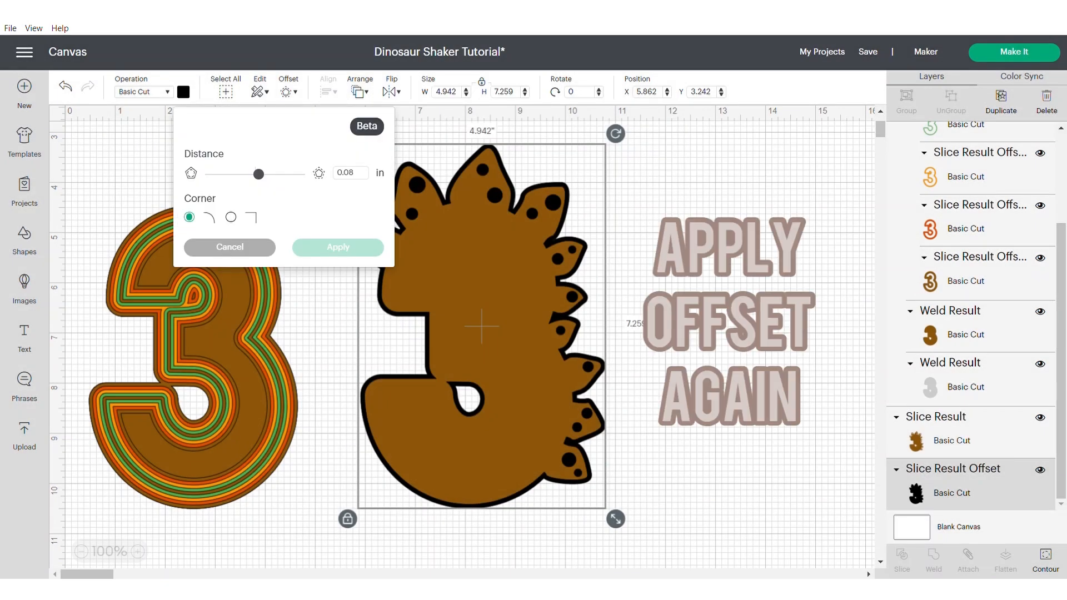
pyautogui.click(337, 247)
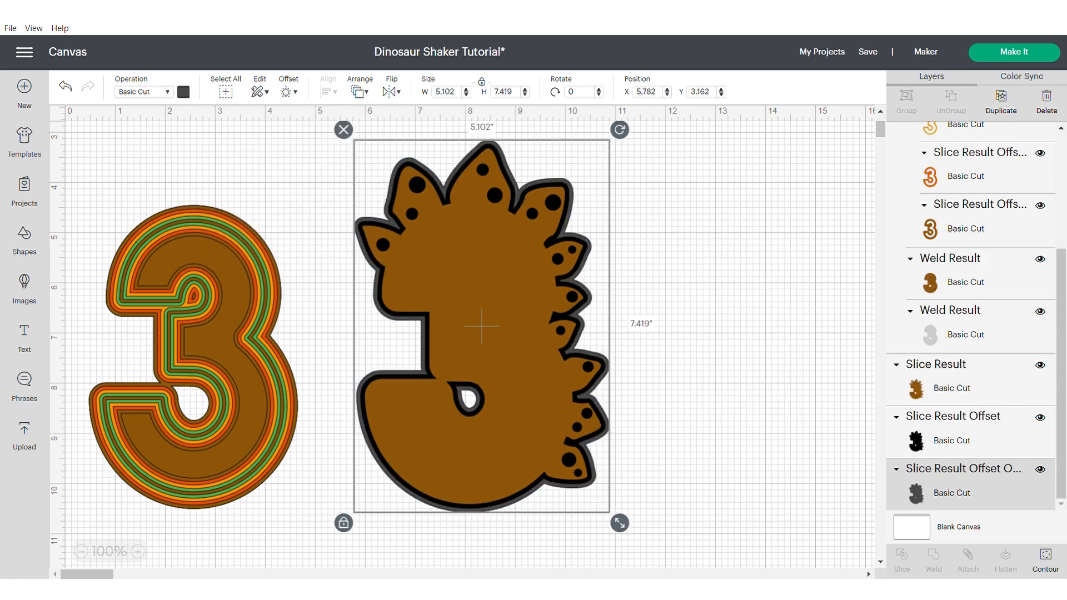
pyautogui.press('Escape')
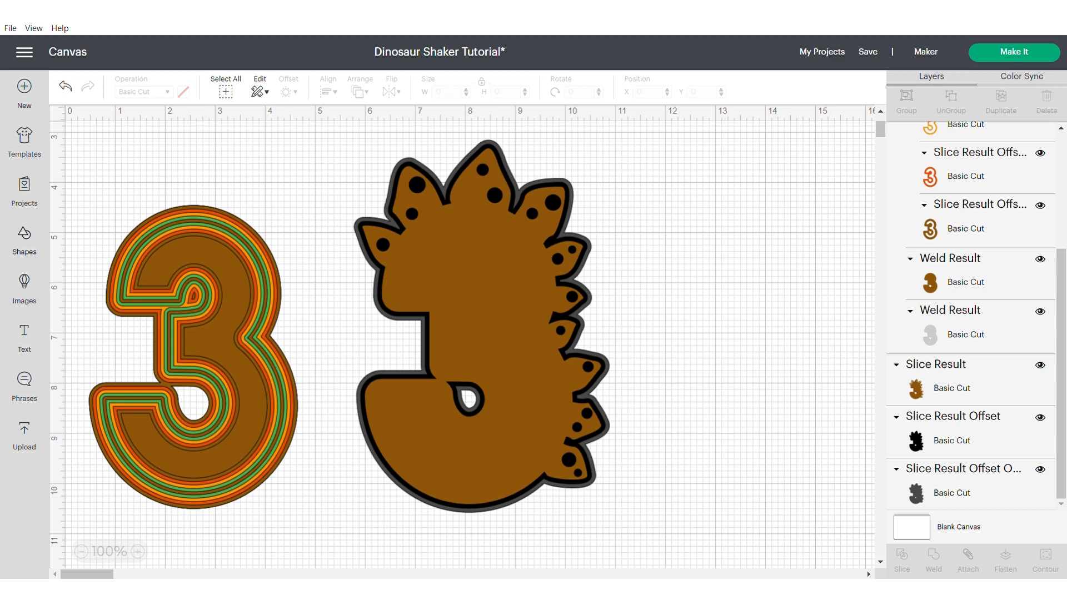
# Insert an oval, shrink it to about 0.28 × 0.2 in, and place it tilted about 24° on the second spike from the left.
pyautogui.click(24, 241)
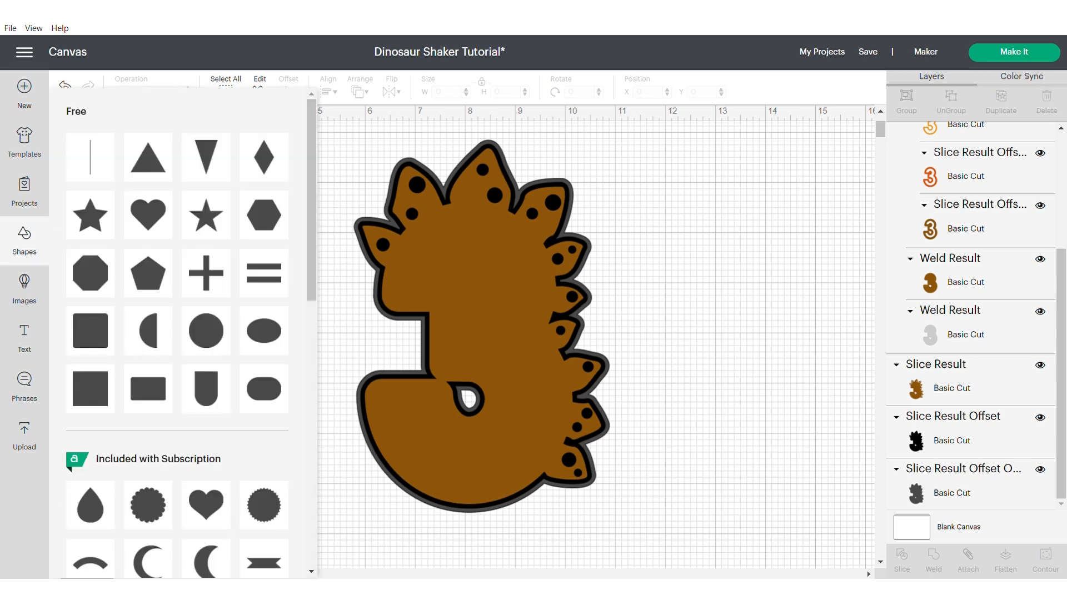
pyautogui.click(264, 331)
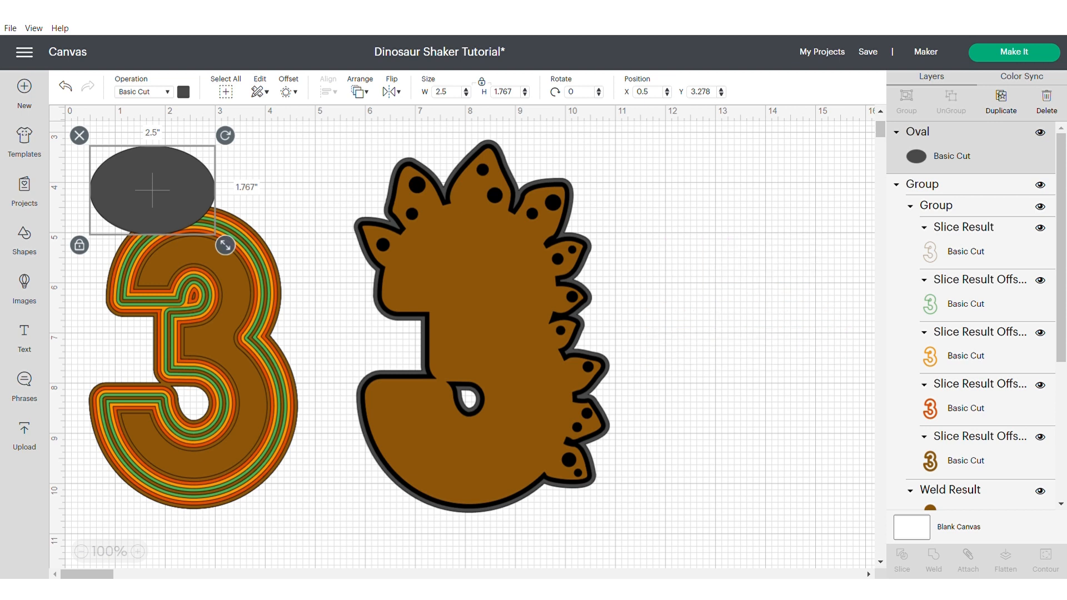
pyautogui.moveTo(225, 246); pyautogui.dragTo(120, 170)
pyautogui.moveTo(100, 153); pyautogui.dragTo(446, 194)
# Duplicate the small oval onto the leftmost spike and the tallest spike.
pyautogui.rightClick(428, 205)
pyautogui.moveTo(423, 200); pyautogui.dragTo(373, 236)
pyautogui.click(464, 320)
pyautogui.rightClick(426, 204)
pyautogui.click(463, 320)
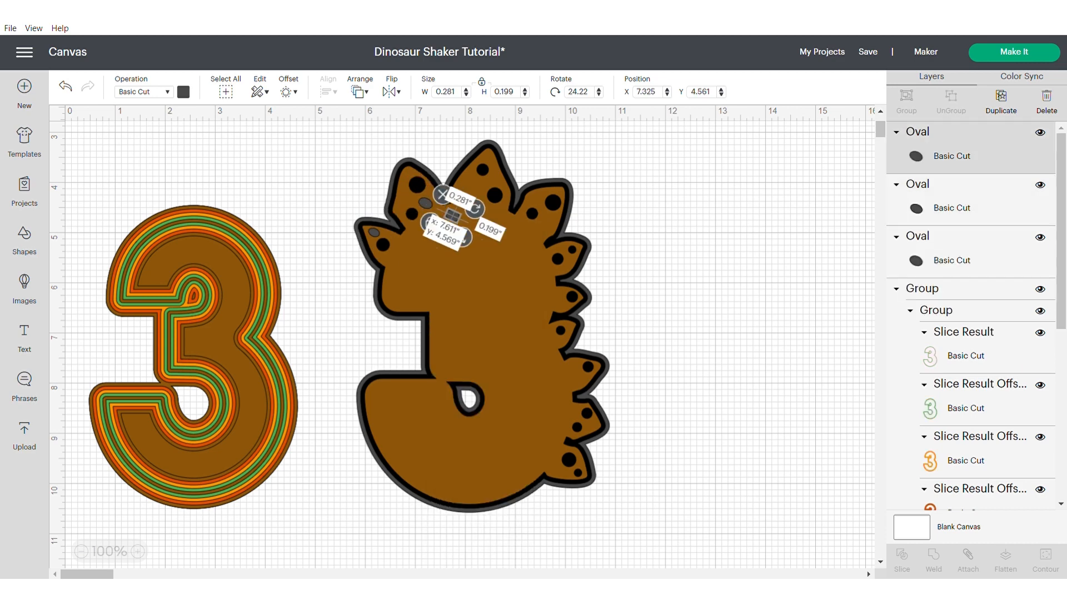
# Duplicate ovals onto the large spike right of the tallest one and the spike just below it.
pyautogui.rightClick(466, 193)
pyautogui.moveTo(438, 215); pyautogui.dragTo(568, 262)
pyautogui.click(503, 309)
pyautogui.rightClick(545, 224)
pyautogui.click(581, 340)
pyautogui.moveTo(584, 279); pyautogui.dragTo(573, 365)
# Duplicate ovals onto the two small middle spikes along the silhouette's right edge.
pyautogui.rightClick(570, 262)
pyautogui.click(604, 199)
pyautogui.rightClick(558, 305)
pyautogui.click(593, 241)
# Duplicate ovals onto the three lowest spikes of the silhouette, one on each.
pyautogui.rightClick(570, 329)
pyautogui.click(606, 265)
pyautogui.click(571, 328)
pyautogui.moveTo(571, 329); pyautogui.dragTo(569, 327)
pyautogui.moveTo(573, 366); pyautogui.dragTo(571, 397)
pyautogui.rightClick(573, 380)
pyautogui.click(609, 317)
pyautogui.moveTo(590, 388); pyautogui.dragTo(560, 472)
pyautogui.rightClick(593, 425)
pyautogui.click(628, 361)
pyautogui.click(675, 444)
# Hide the brown silhouette and both offset layers, and weld all the ovals into one shape.
pyautogui.scroll(-12, 970, 333)
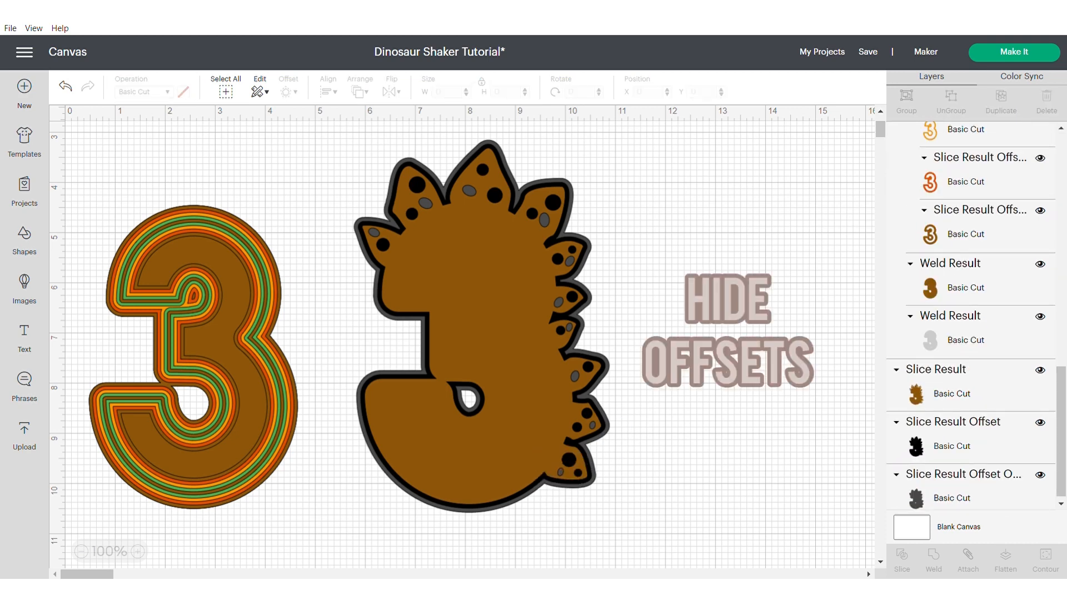
pyautogui.click(1041, 371)
pyautogui.click(1040, 422)
pyautogui.click(1041, 474)
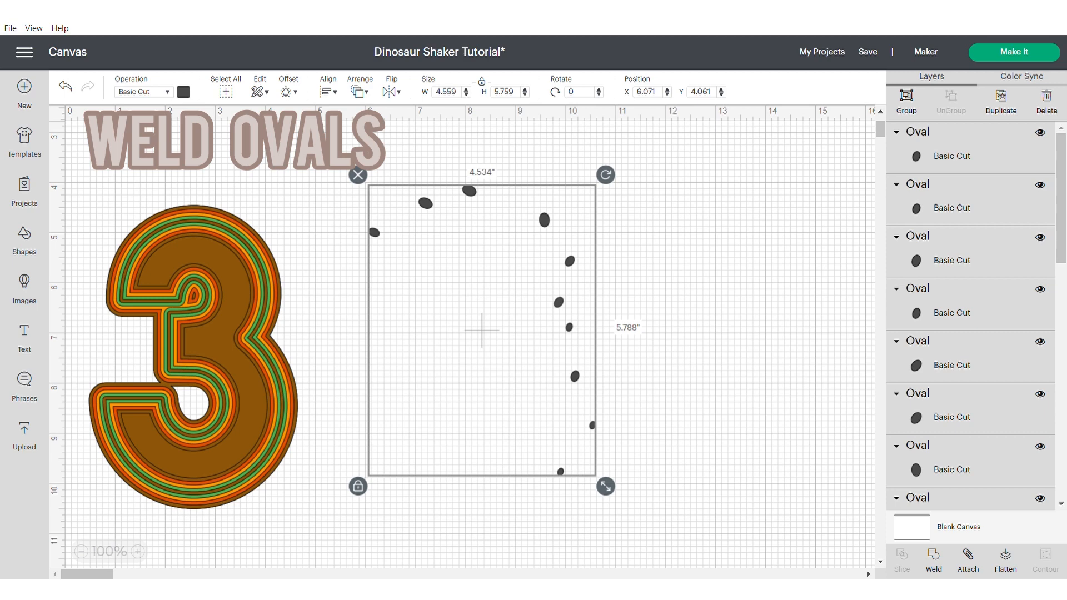
pyautogui.click(934, 560)
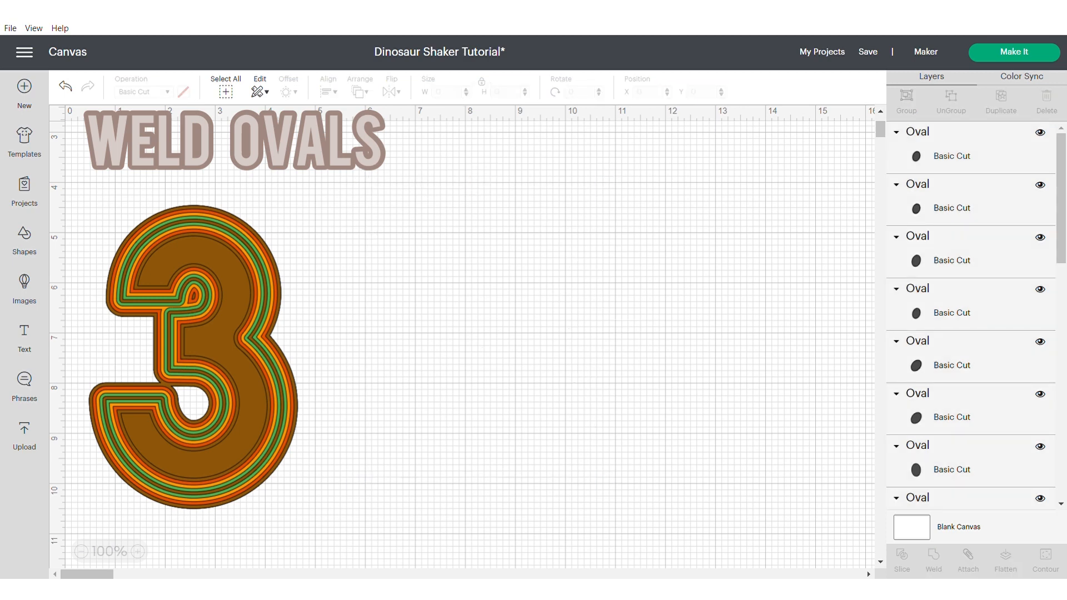
# Unhide the brown silhouette and slice the welded ovals out of it.
pyautogui.moveTo(1060, 247); pyautogui.dragTo(1061, 384)
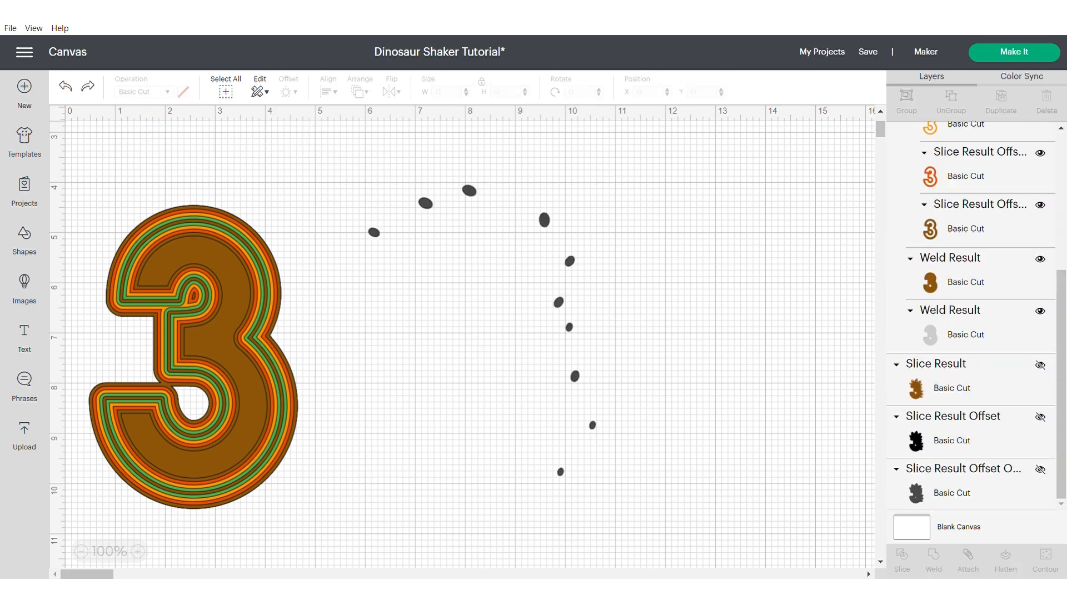
pyautogui.click(1040, 364)
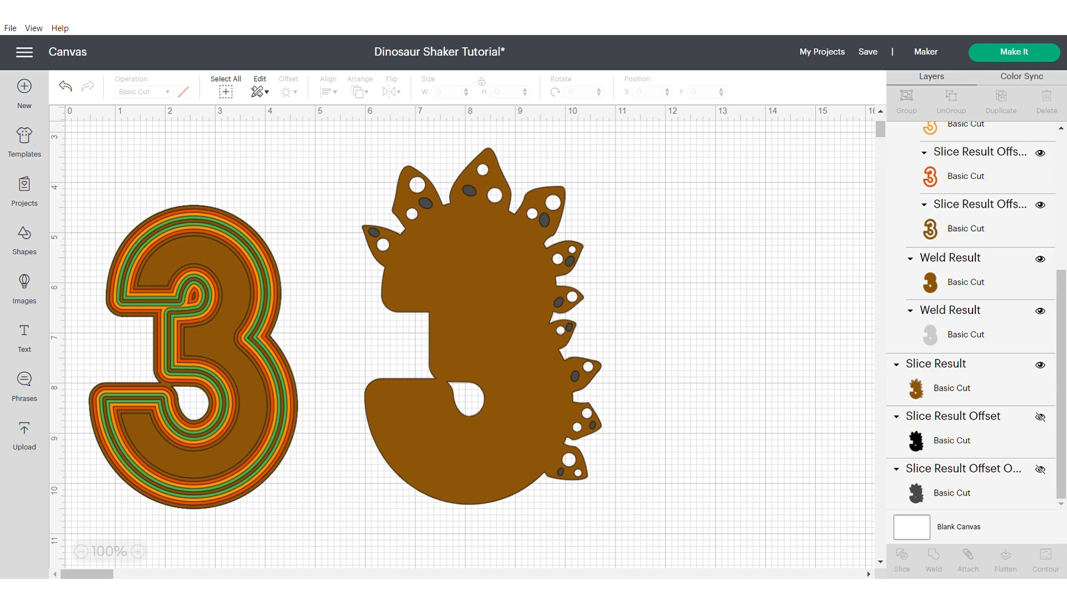
pyautogui.moveTo(290, 128); pyautogui.dragTo(647, 501)
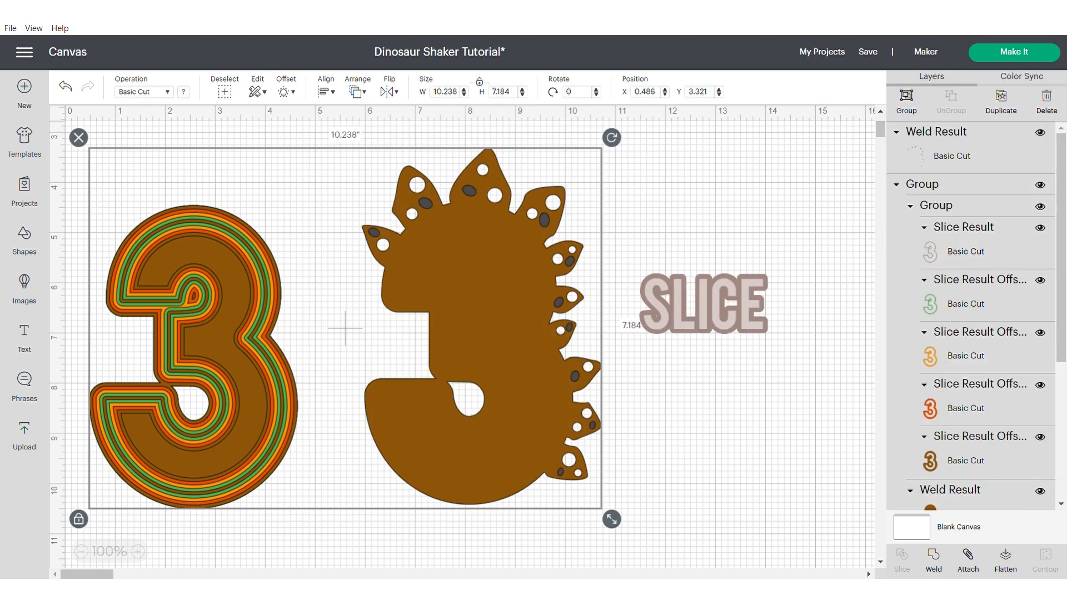
pyautogui.moveTo(653, 408); pyautogui.dragTo(567, 330)
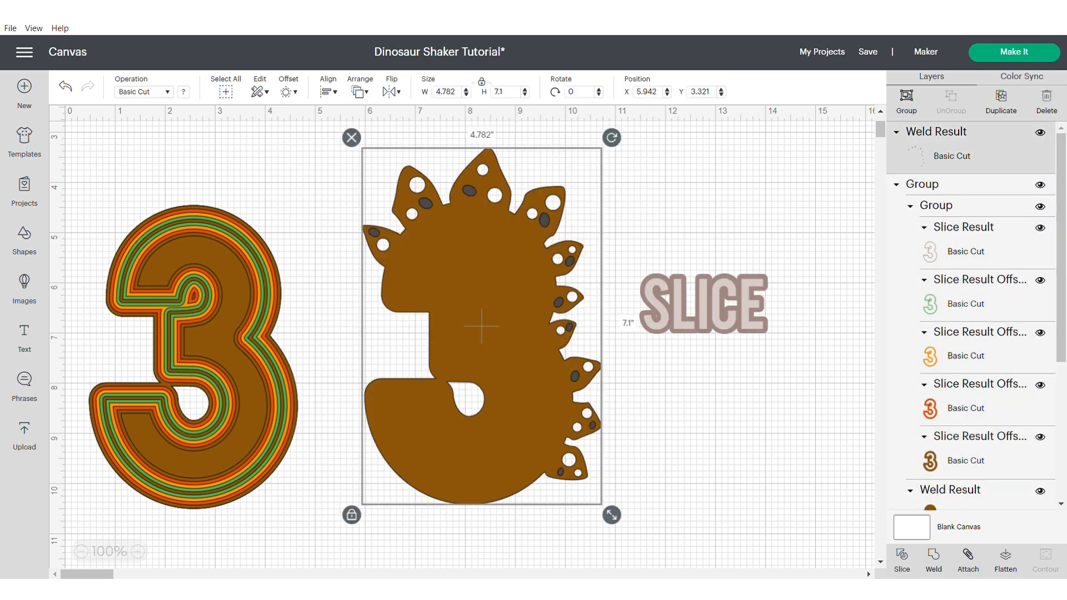
pyautogui.click(609, 523)
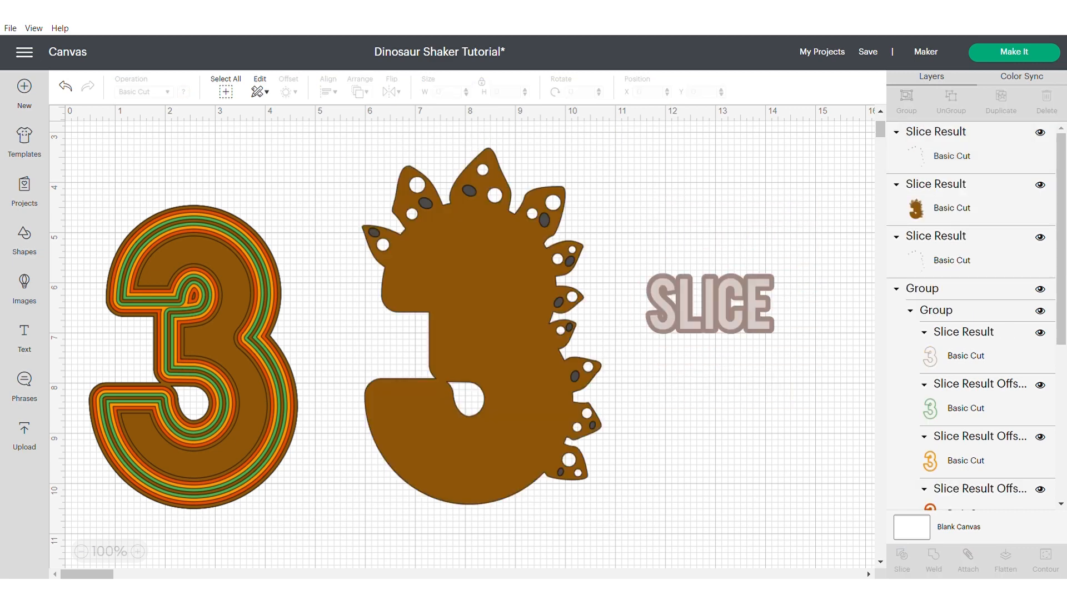
# Delete the leftover brown oval pieces of the slice, keeping the dark oval set.
pyautogui.click(944, 244)
pyautogui.rightClick(945, 250)
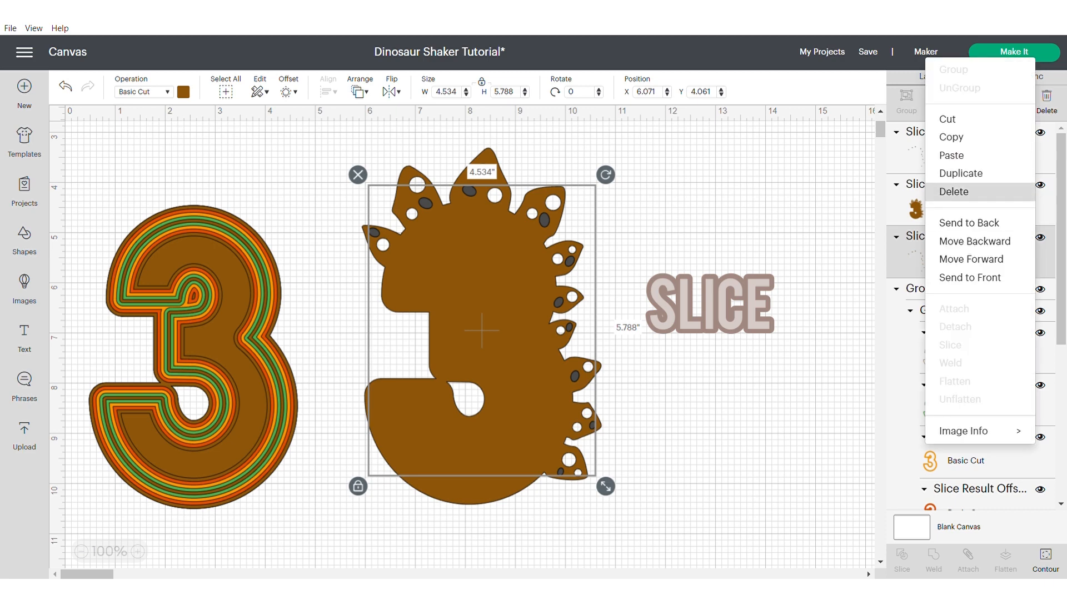
pyautogui.click(947, 192)
# Unhide the black offset layer and hide the brown silhouette.
pyautogui.moveTo(1062, 247); pyautogui.dragTo(1061, 384)
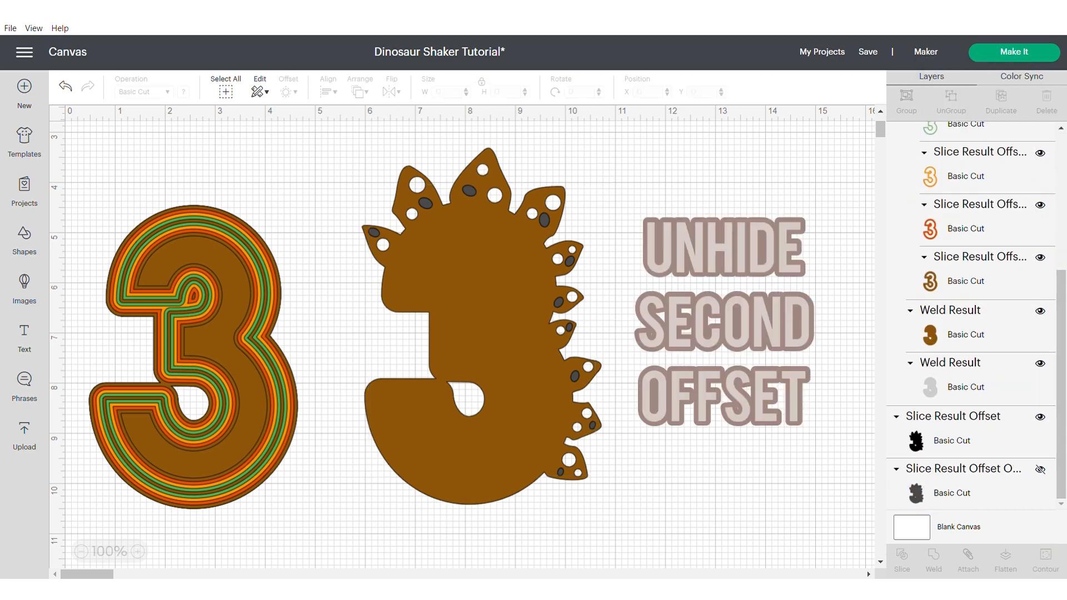
pyautogui.click(1040, 417)
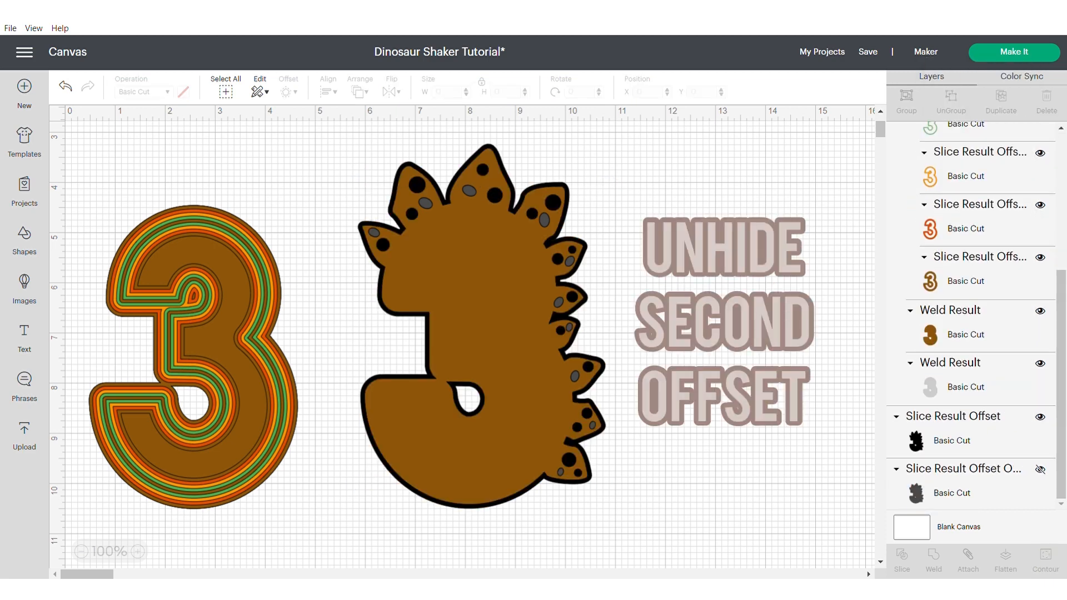
pyautogui.scroll(5, 970, 317)
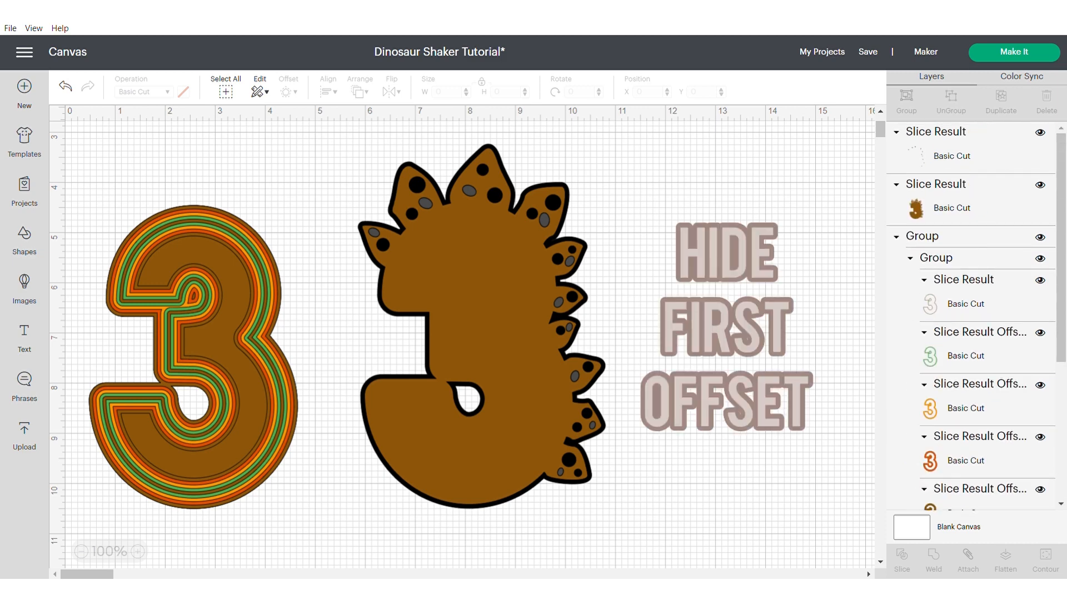
pyautogui.click(951, 208)
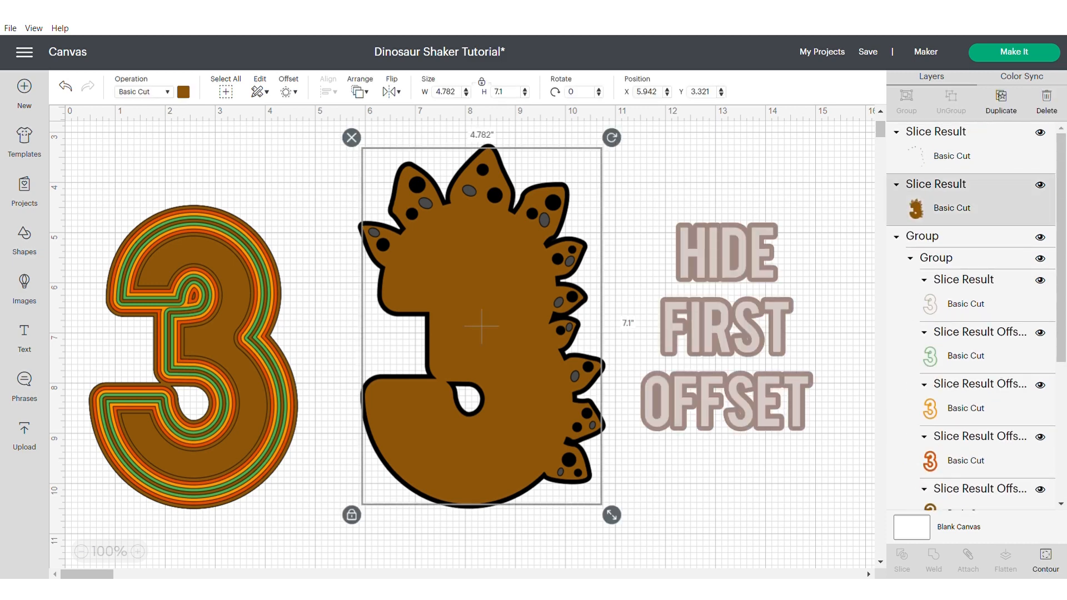
pyautogui.click(1040, 185)
# Slice the oval set out of the black offset layer and delete the leftover oval pieces.
pyautogui.moveTo(344, 121); pyautogui.dragTo(607, 489)
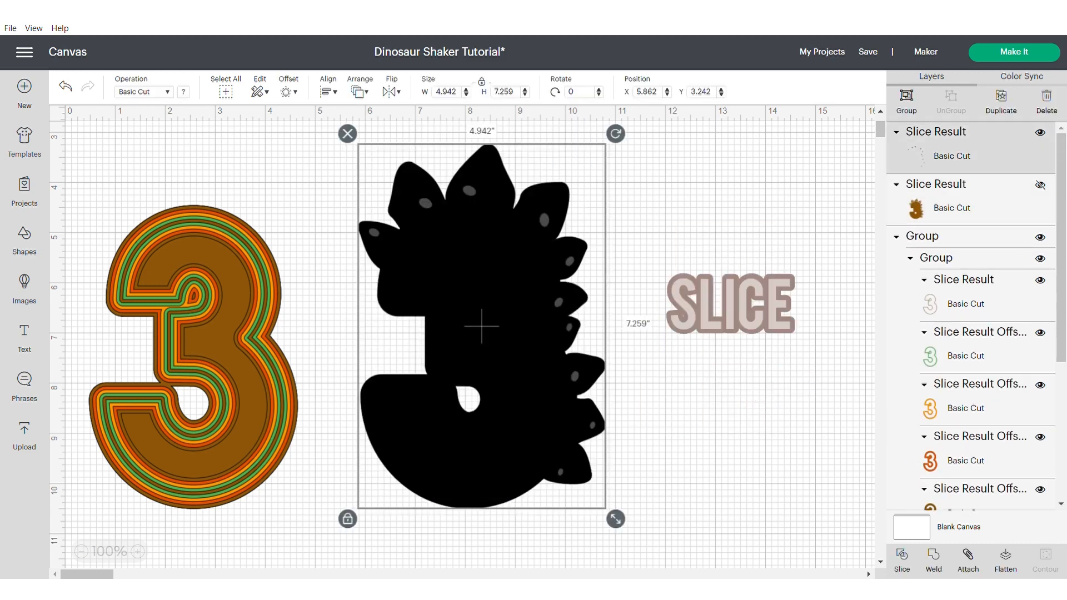
pyautogui.click(656, 444)
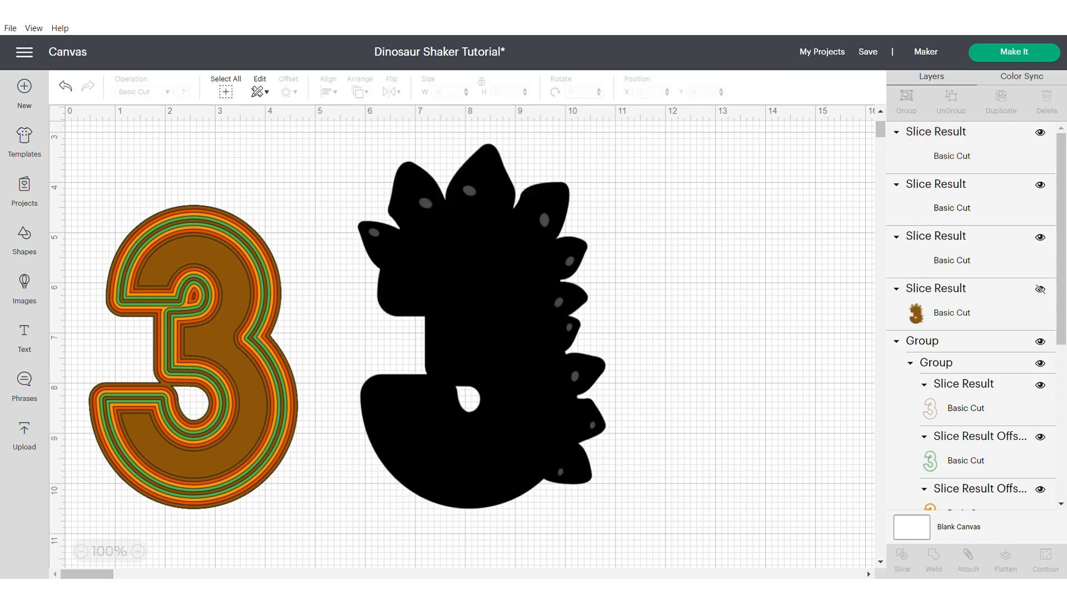
pyautogui.click(426, 203)
pyautogui.click(357, 175)
pyautogui.click(426, 202)
pyautogui.click(358, 174)
pyautogui.moveTo(470, 311)
pyautogui.mouseDown()
pyautogui.moveTo(584, 367)
pyautogui.moveTo(677, 377)
pyautogui.moveTo(486, 316)
pyautogui.mouseUp()
pyautogui.click(426, 203)
pyautogui.click(358, 174)
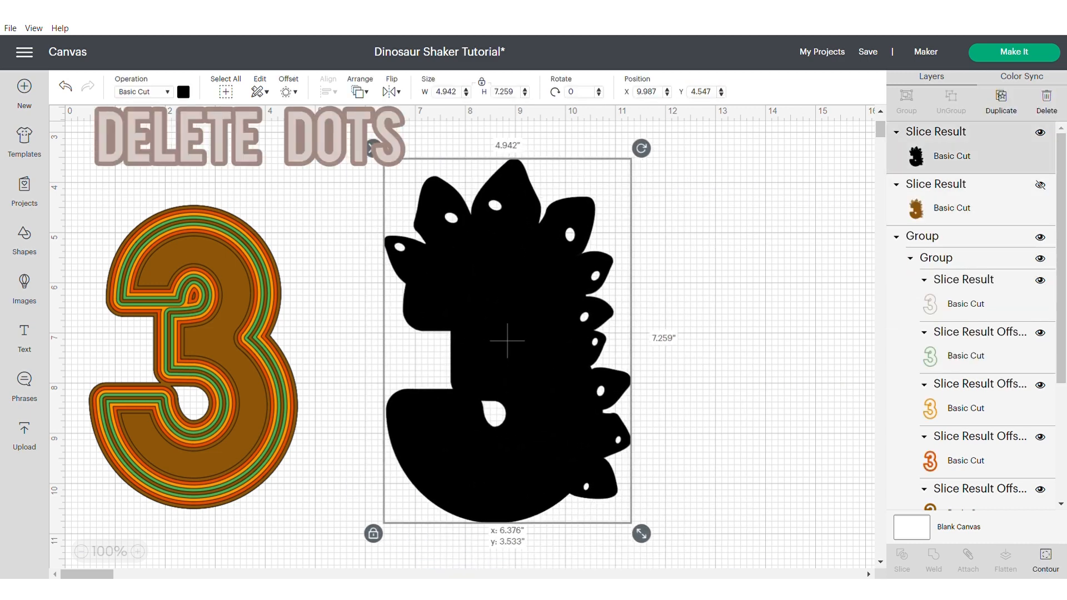
# Unhide the brown silhouette and the dark grey backing offset so all the spiked layers are shown.
pyautogui.click(1040, 185)
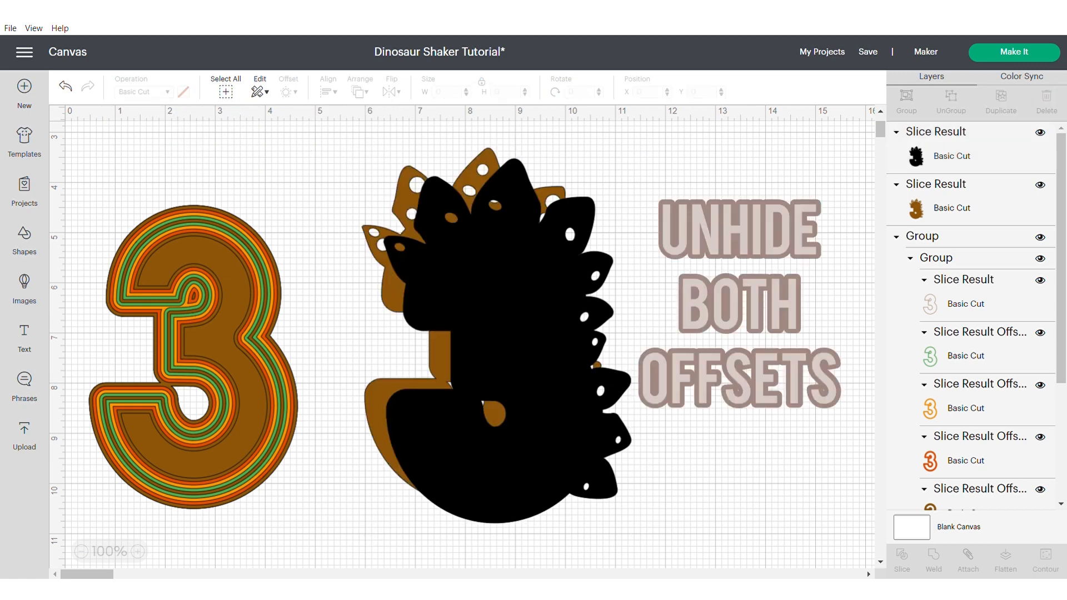
pyautogui.scroll(-4, 973, 316)
pyautogui.click(1040, 470)
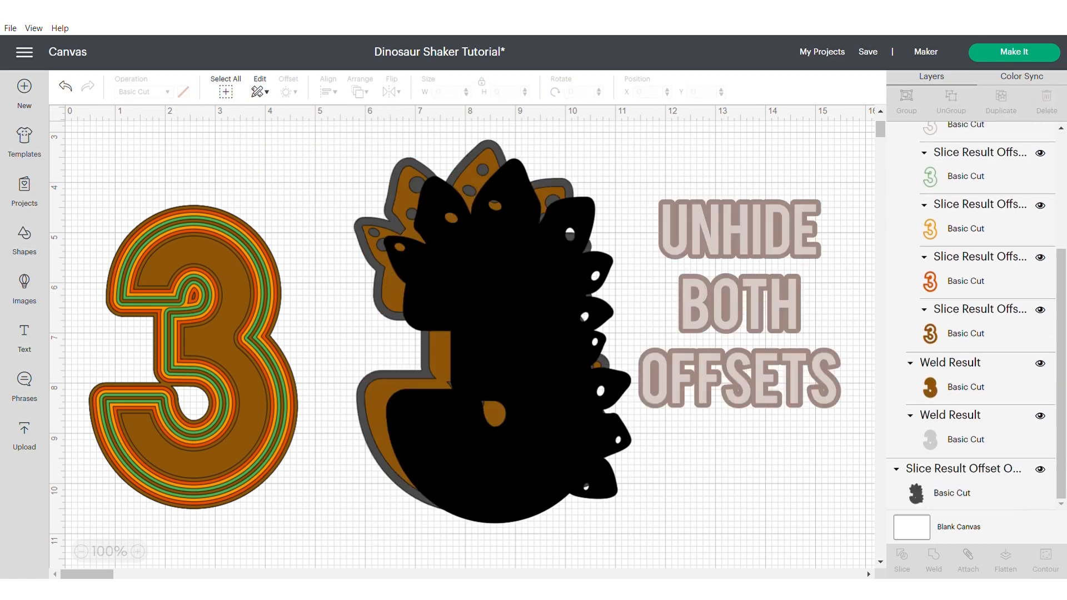
# Move the black and brown silhouettes aside from the grey backing, stacking the brown silhouette at the very front.
pyautogui.moveTo(503, 333); pyautogui.dragTo(609, 329)
pyautogui.moveTo(462, 327); pyautogui.dragTo(536, 416)
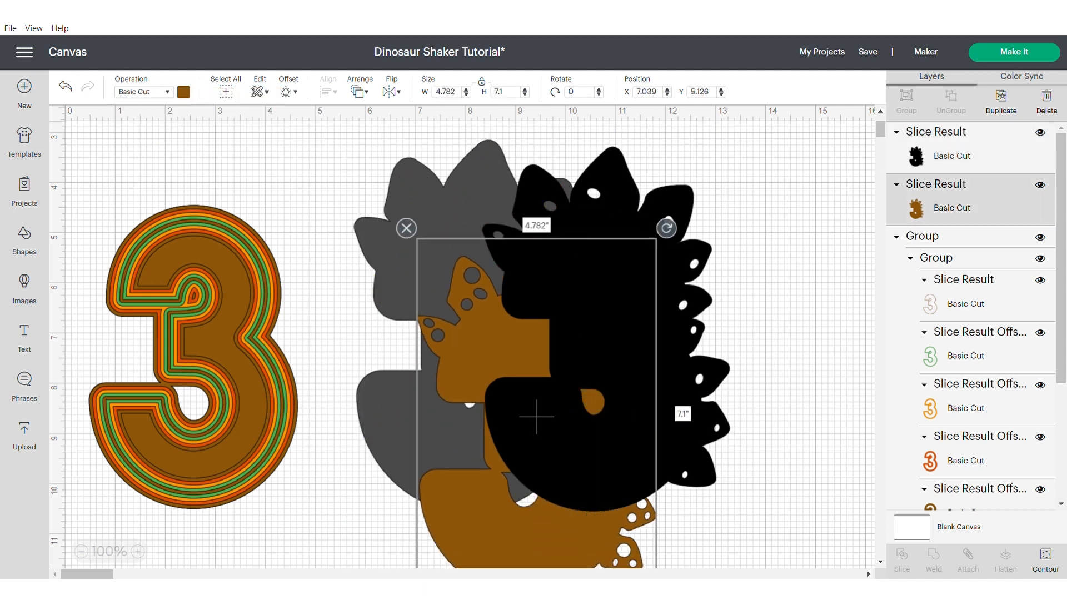
pyautogui.click(360, 92)
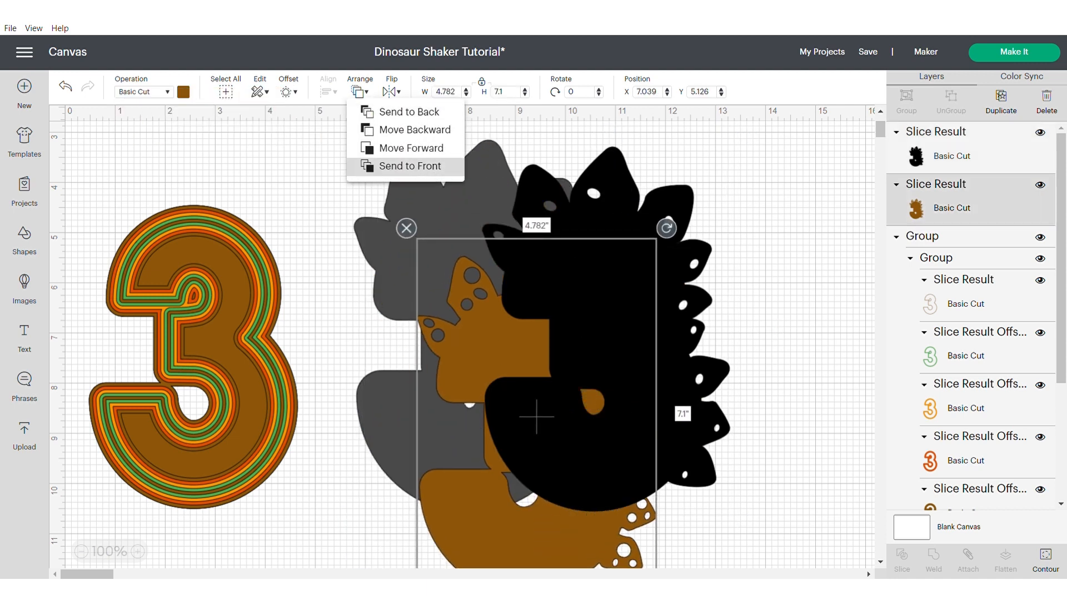
pyautogui.click(400, 166)
pyautogui.moveTo(536, 416); pyautogui.dragTo(600, 322)
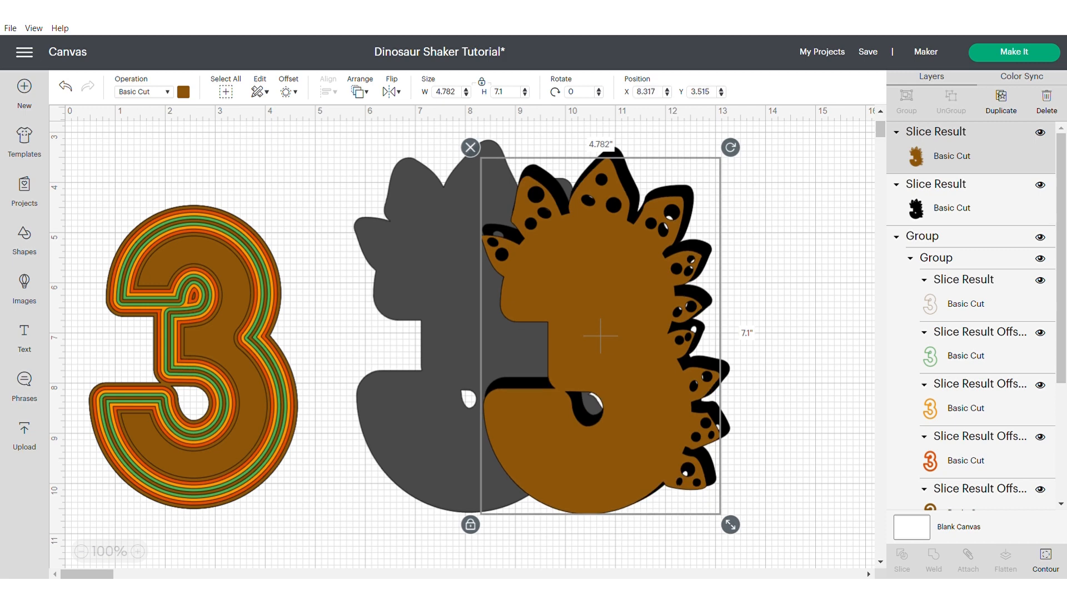
# Centre the brown, black and dark grey spiked layers on each other and group them.
pyautogui.moveTo(294, 119); pyautogui.dragTo(733, 515)
pyautogui.click(711, 344)
pyautogui.click(818, 208)
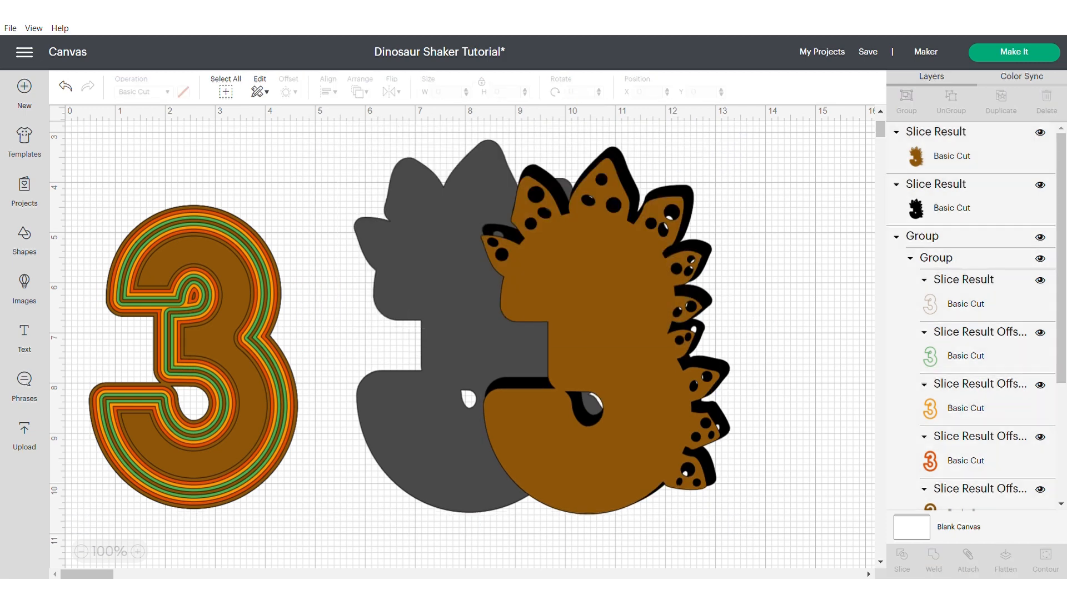
pyautogui.moveTo(818, 209); pyautogui.dragTo(533, 334)
pyautogui.click(328, 92)
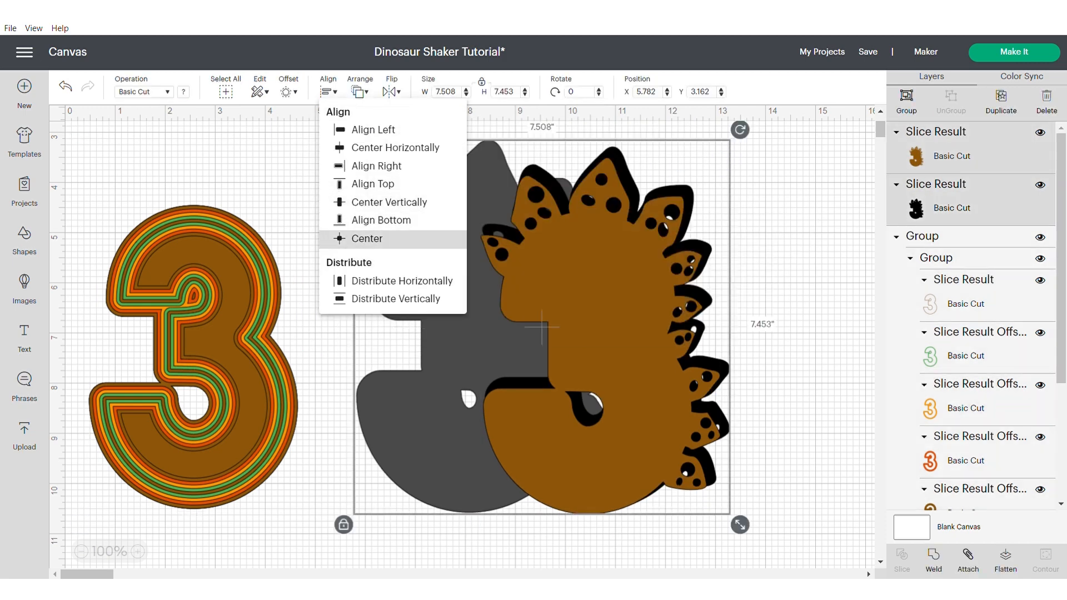
pyautogui.click(361, 239)
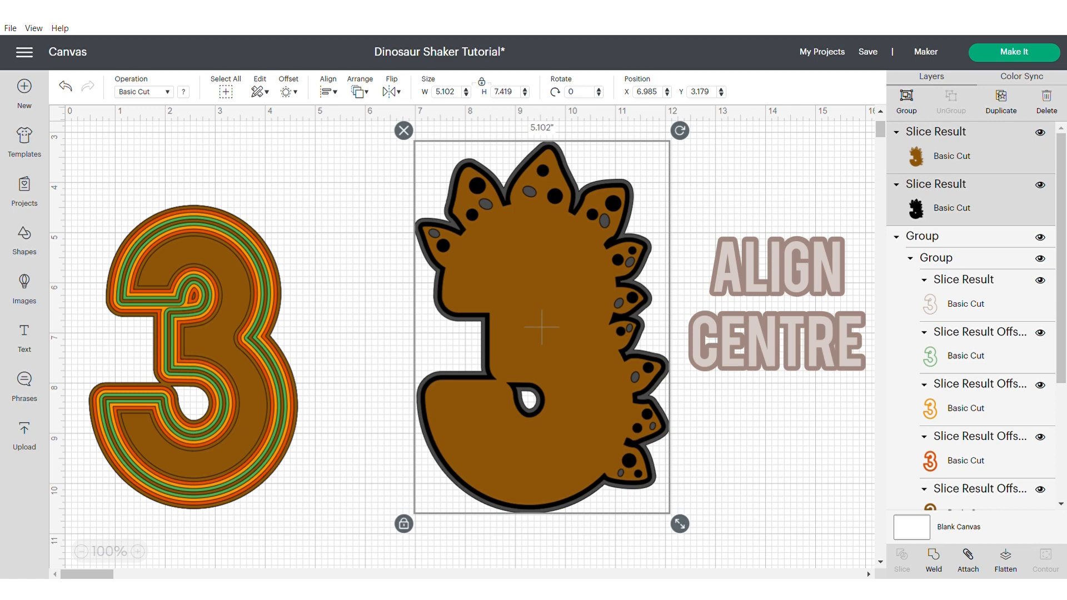
pyautogui.hotkey('ctrl', 'g')
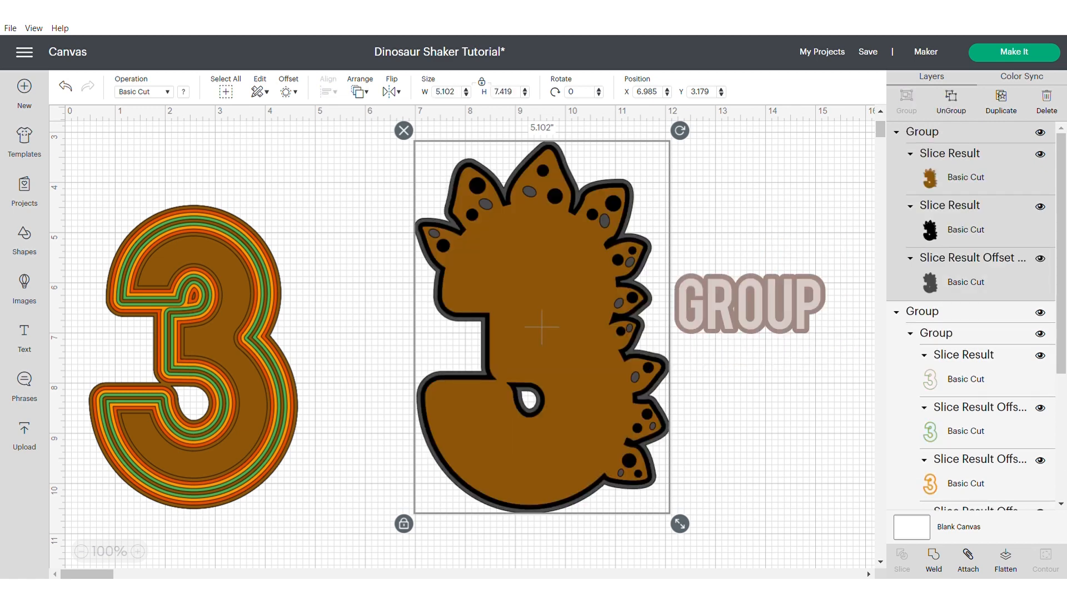
# Recolour the black middle layer of the spiked group dark green.
pyautogui.click(966, 229)
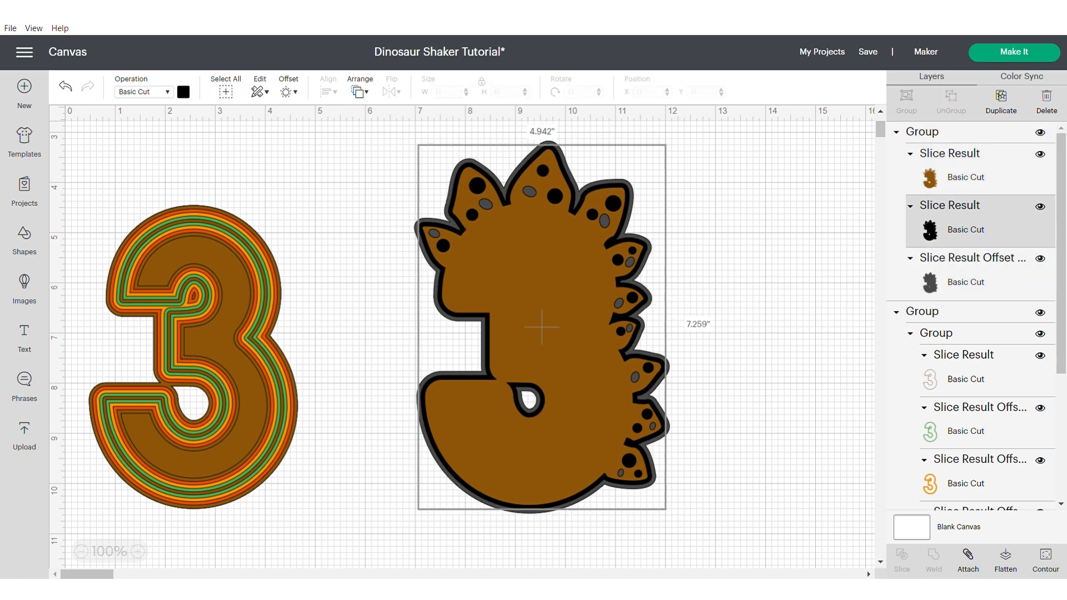
pyautogui.click(183, 92)
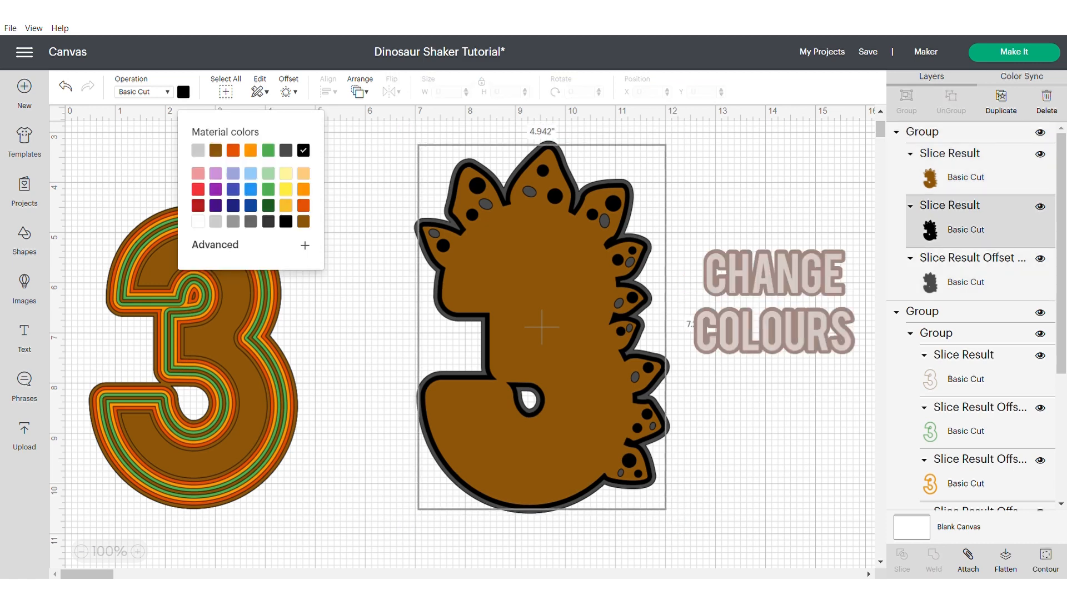
pyautogui.click(268, 206)
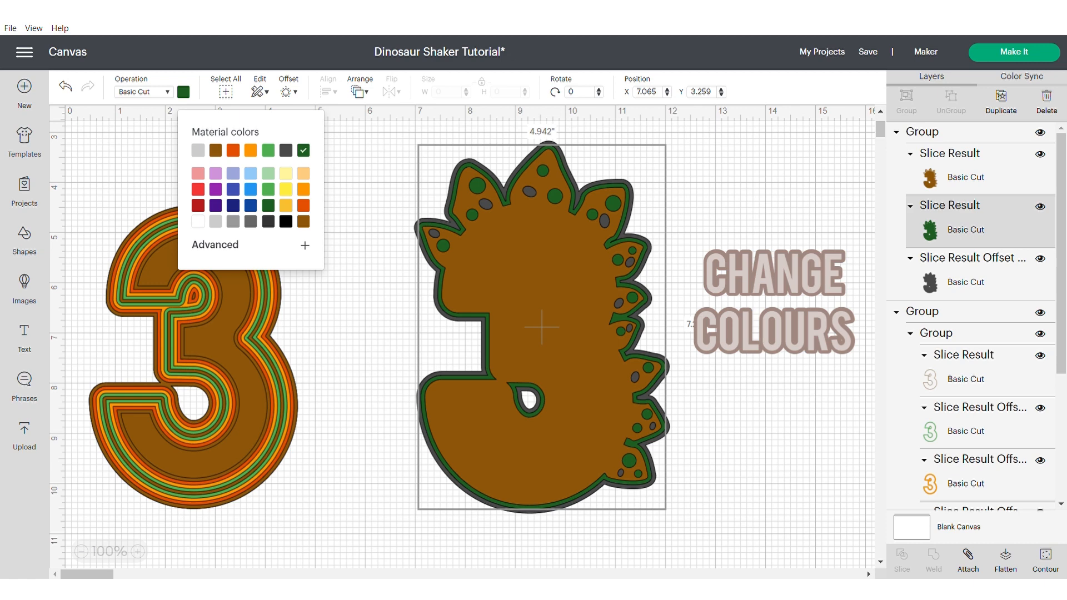
# Recolour the dark grey backing offset of the spiked group to the muted gold #dcb042.
pyautogui.click(966, 283)
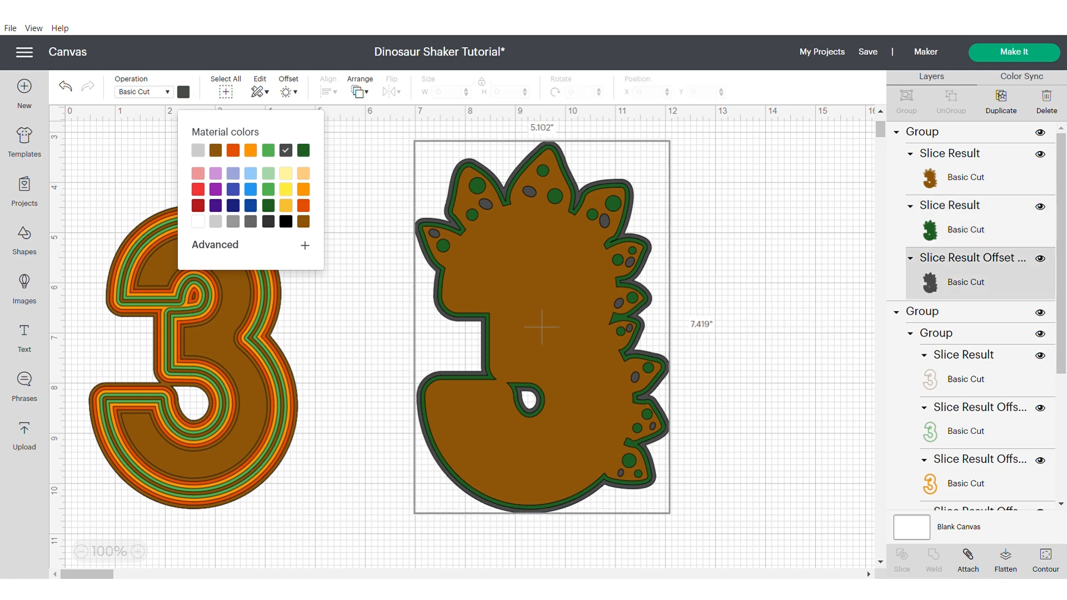
pyautogui.click(285, 206)
pyautogui.click(305, 245)
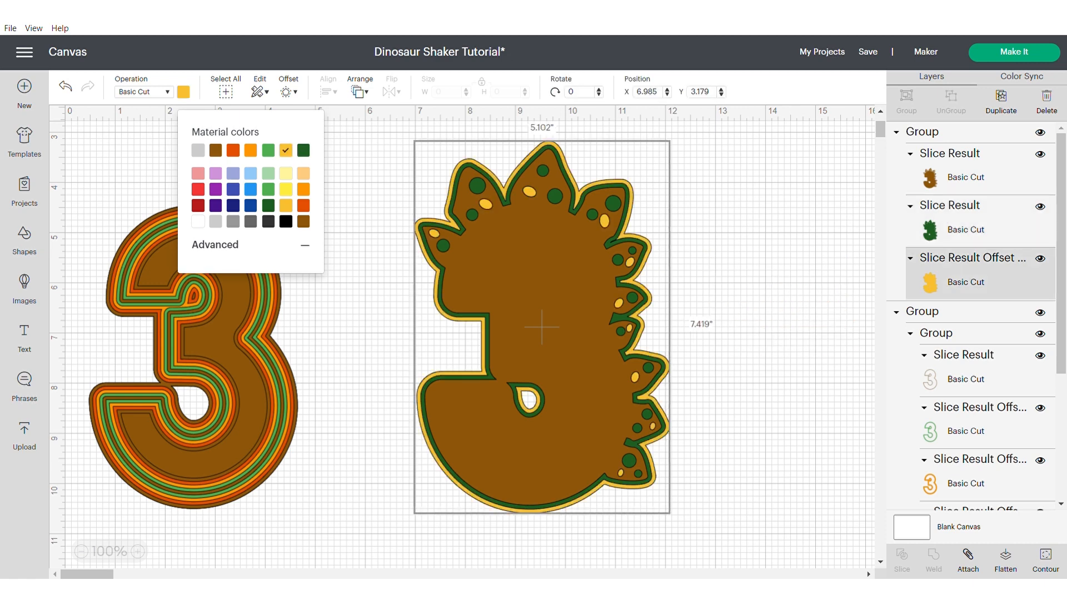
pyautogui.click(274, 268)
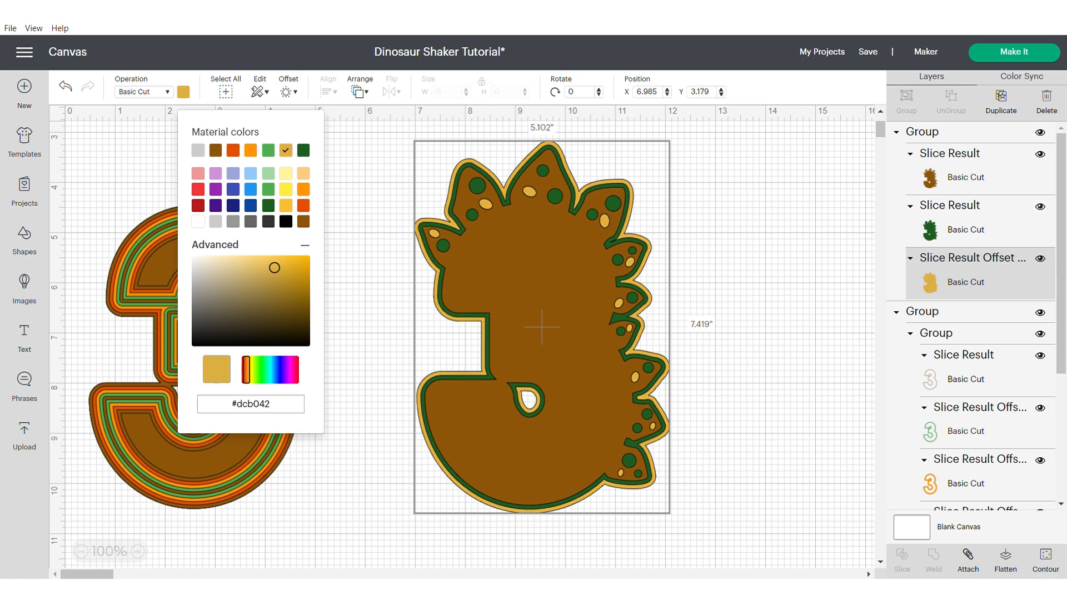
pyautogui.click(364, 261)
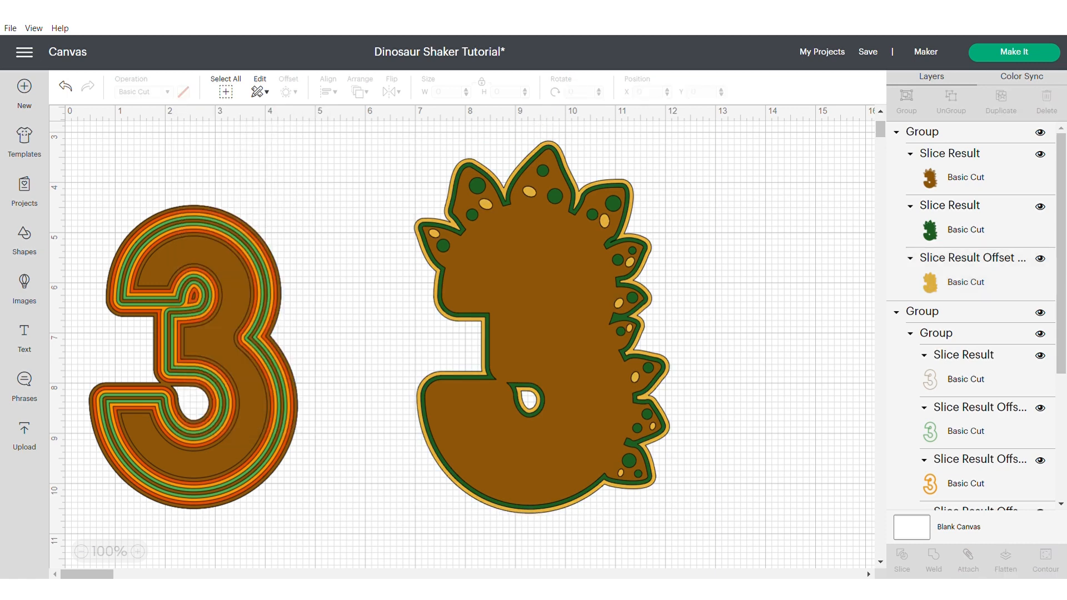
# Place the layered number 3 in front of the spiked backing and group everything together.
pyautogui.moveTo(206, 334); pyautogui.dragTo(339, 335)
pyautogui.click(360, 92)
pyautogui.click(393, 165)
pyautogui.hotkey('ctrl', 'a')
pyautogui.hotkey('ctrl', 'g')
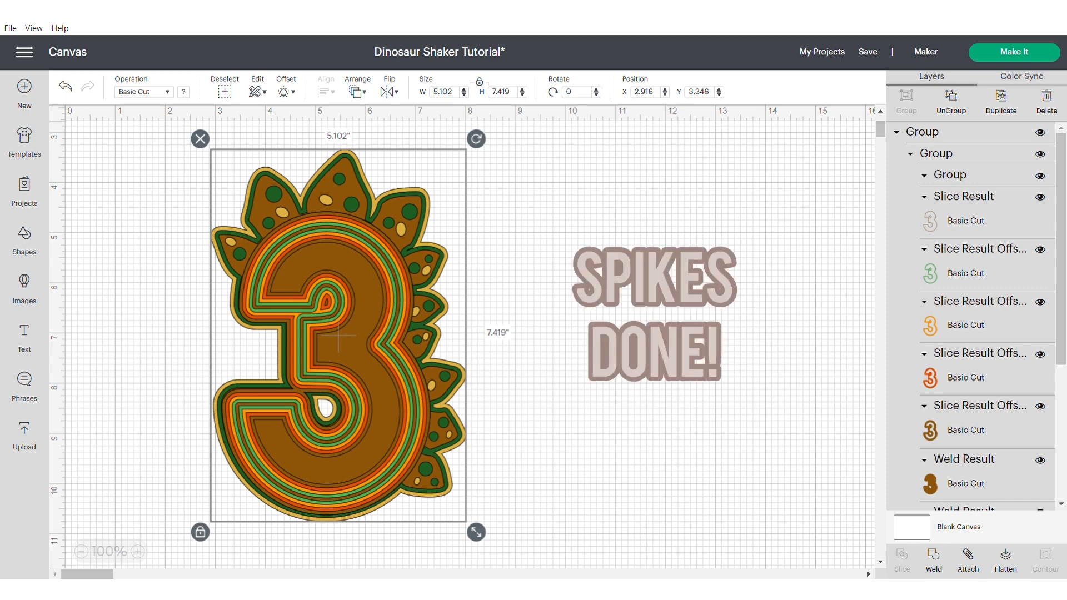
# Insert the dinosaur mask image #md66853 and scale it to about 1.748 by 2.792 inches over the number's left edge.
pyautogui.click(24, 289)
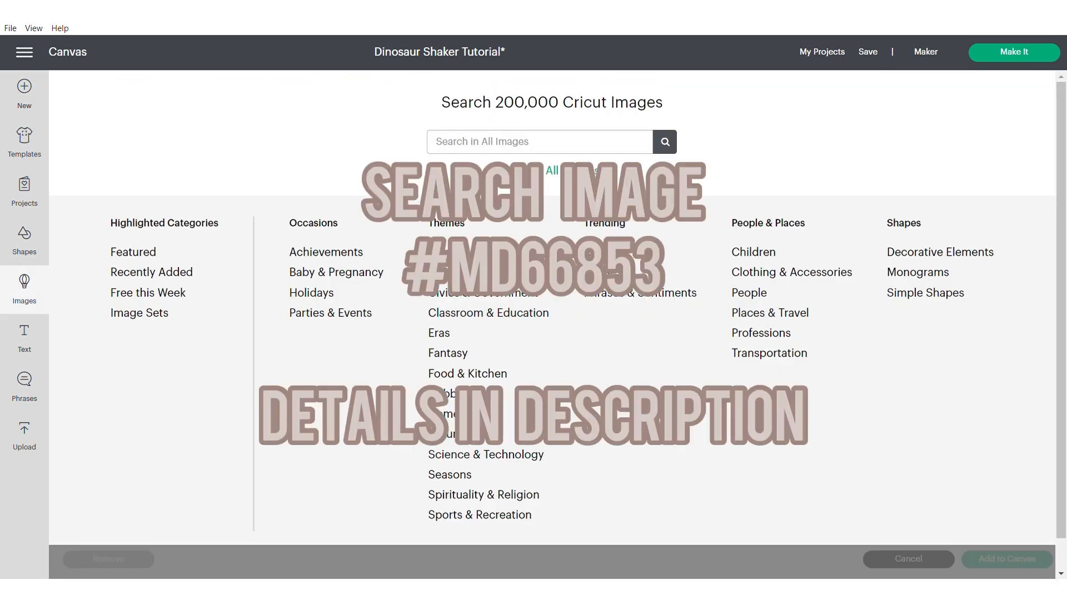
pyautogui.write('#md66853')
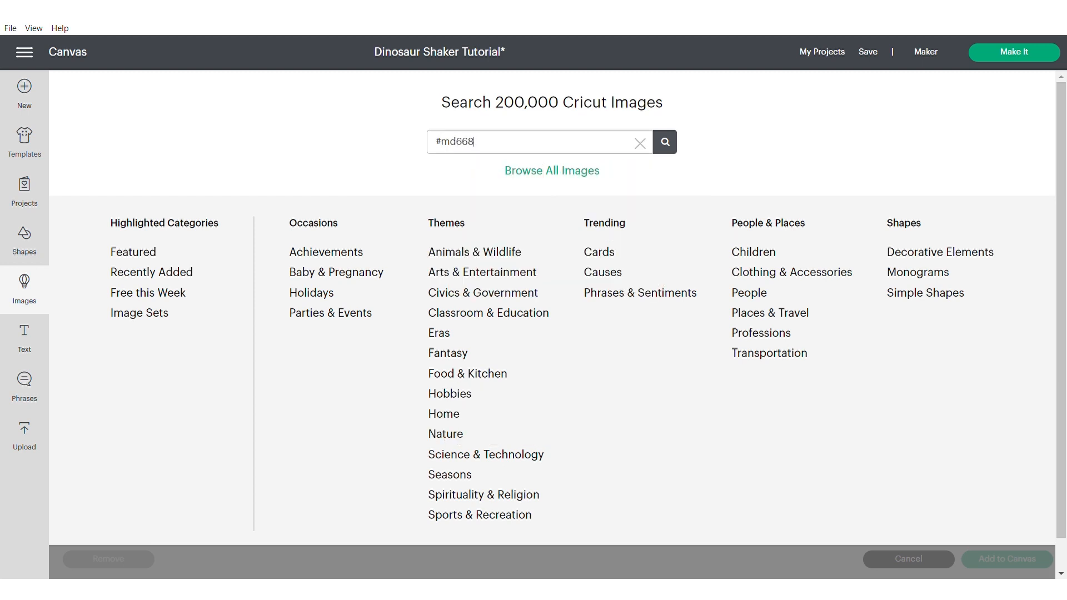
pyautogui.press('Return')
pyautogui.click(396, 280)
pyautogui.click(1007, 559)
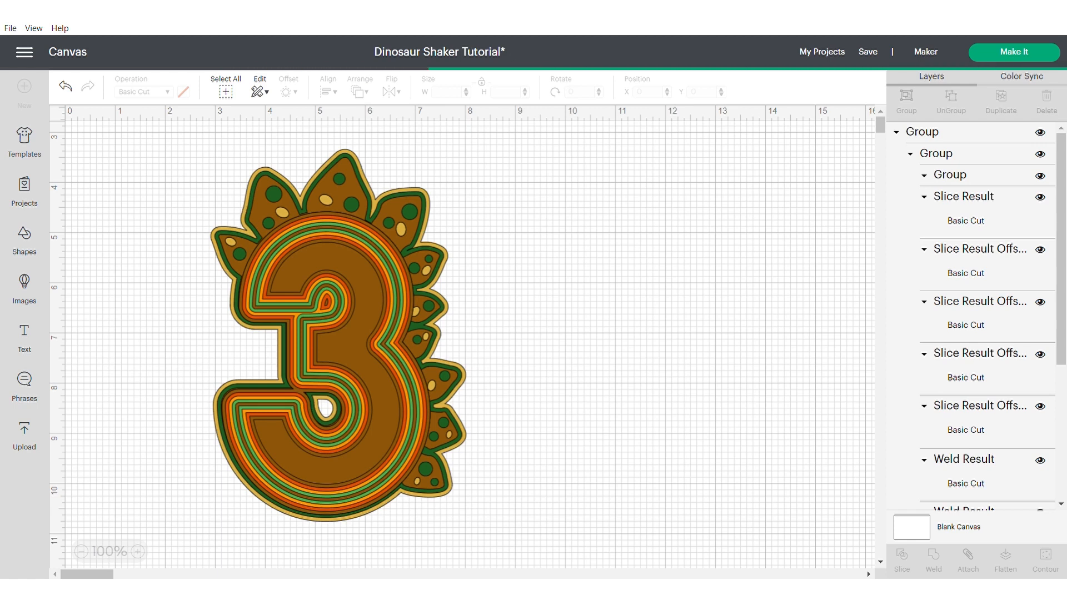
pyautogui.moveTo(139, 225); pyautogui.dragTo(251, 349)
pyautogui.moveTo(309, 436); pyautogui.dragTo(300, 418)
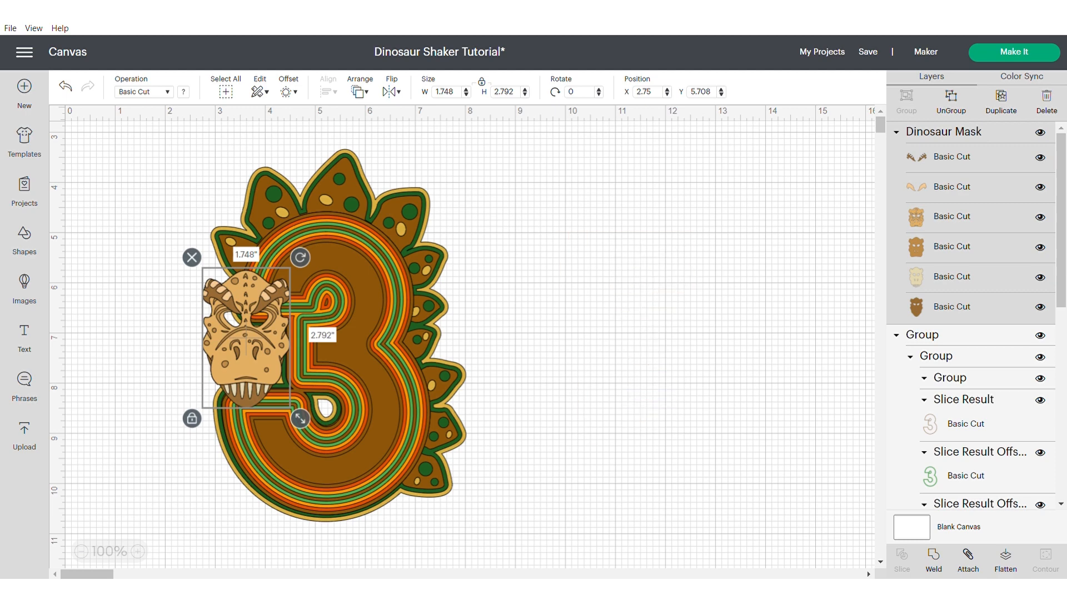
# Duplicate the dinosaur mask and weld the copy into a single silhouette on the empty canvas beside the number.
pyautogui.moveTo(258, 333); pyautogui.dragTo(609, 343)
pyautogui.rightClick(263, 333)
pyautogui.click(300, 299)
pyautogui.press('Escape')
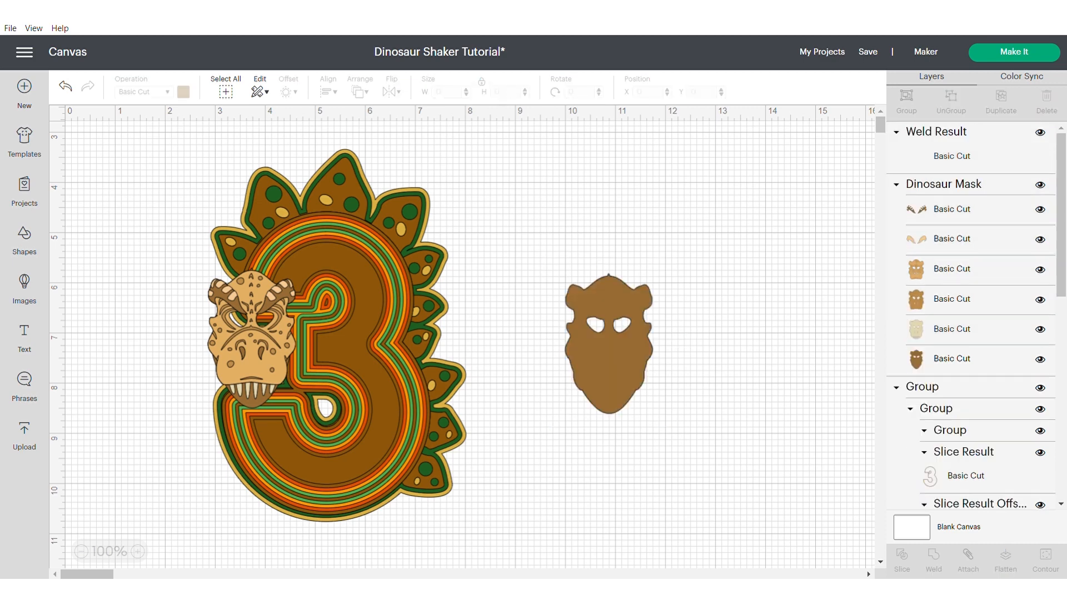
# Remove the eye holes from the welded mask silhouette with Contour and recolour it white.
pyautogui.click(609, 345)
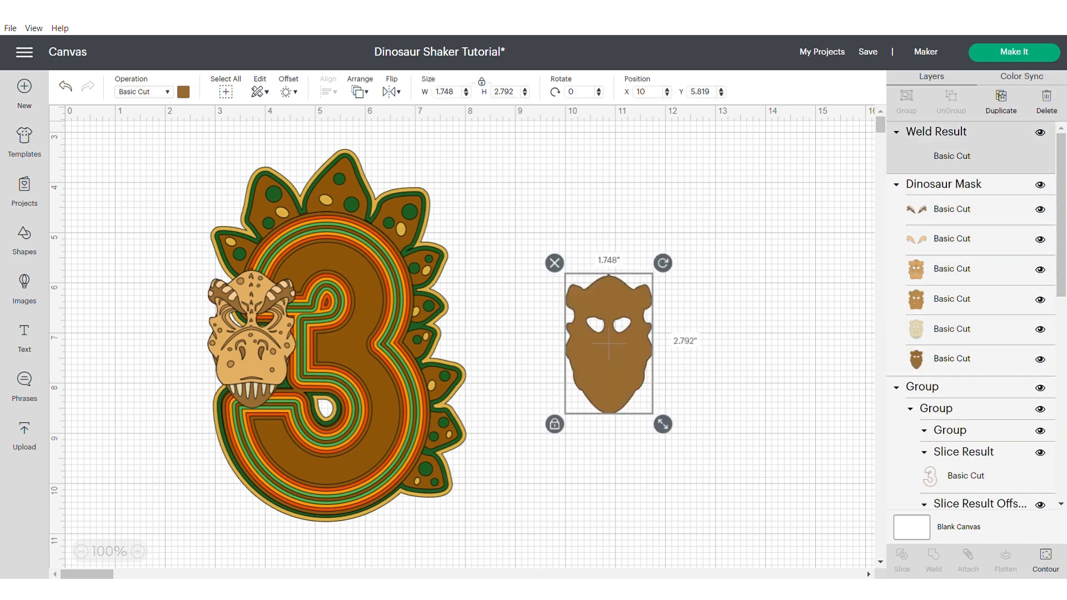
pyautogui.click(1045, 558)
pyautogui.click(777, 471)
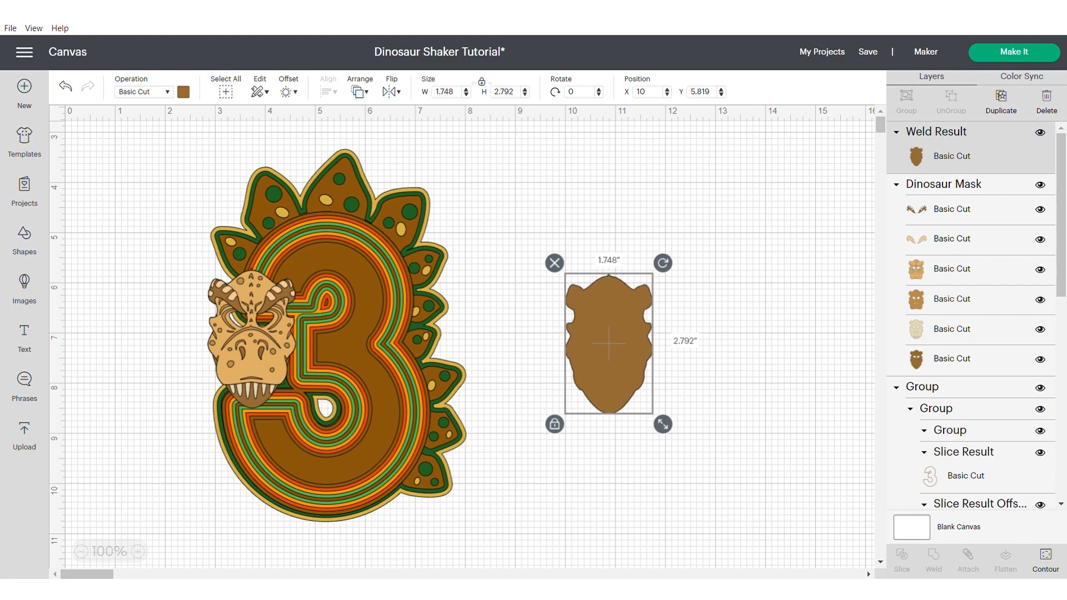
pyautogui.click(183, 92)
pyautogui.click(198, 238)
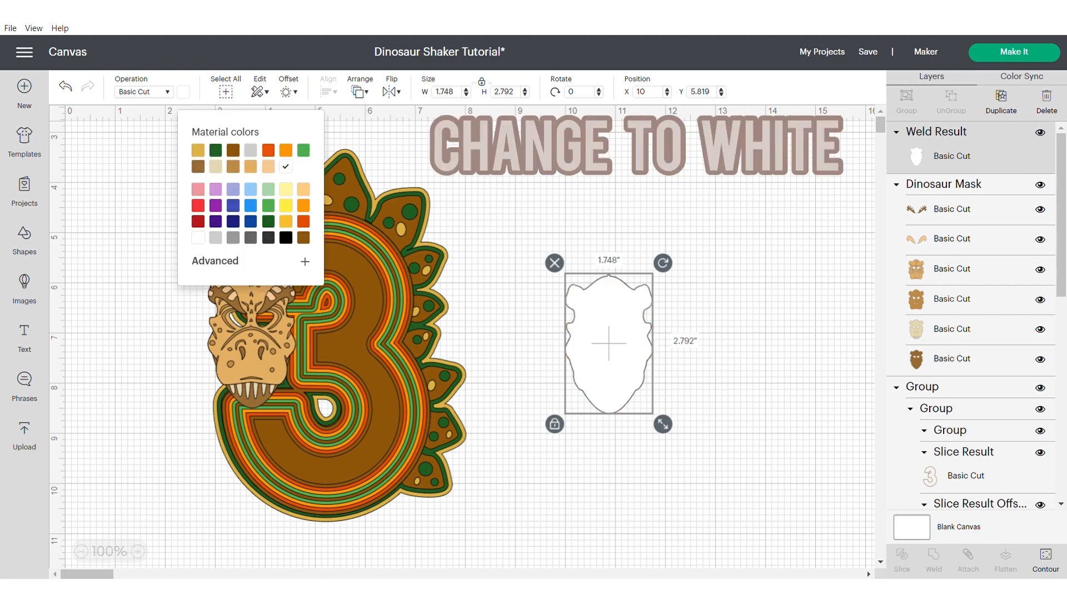
# Duplicate the white mask silhouette twice to make three backing layers.
pyautogui.click(607, 362)
pyautogui.rightClick(607, 362)
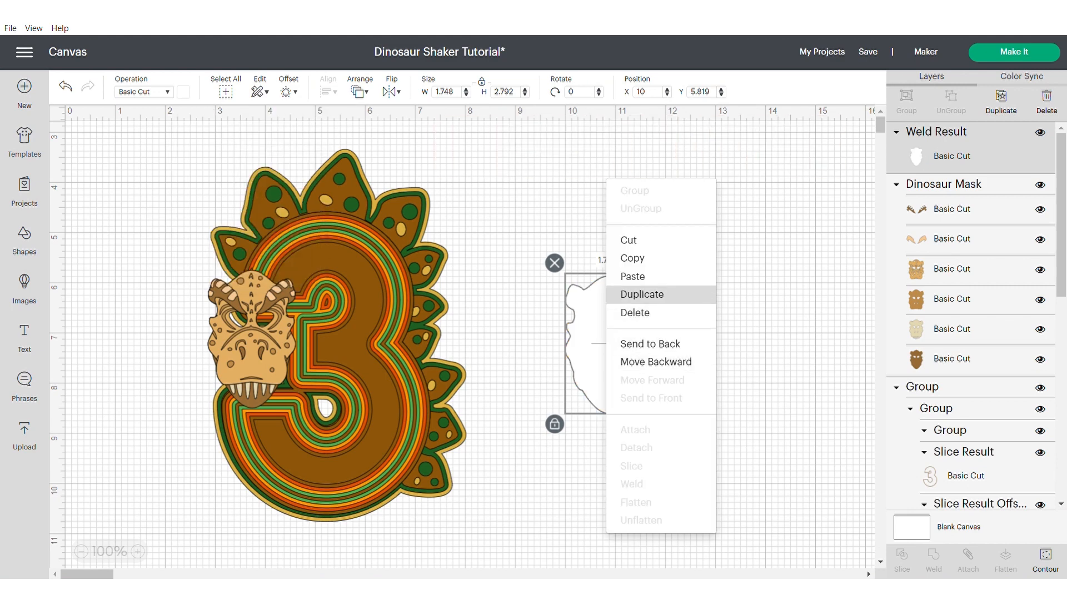
pyautogui.click(642, 294)
pyautogui.rightClick(624, 361)
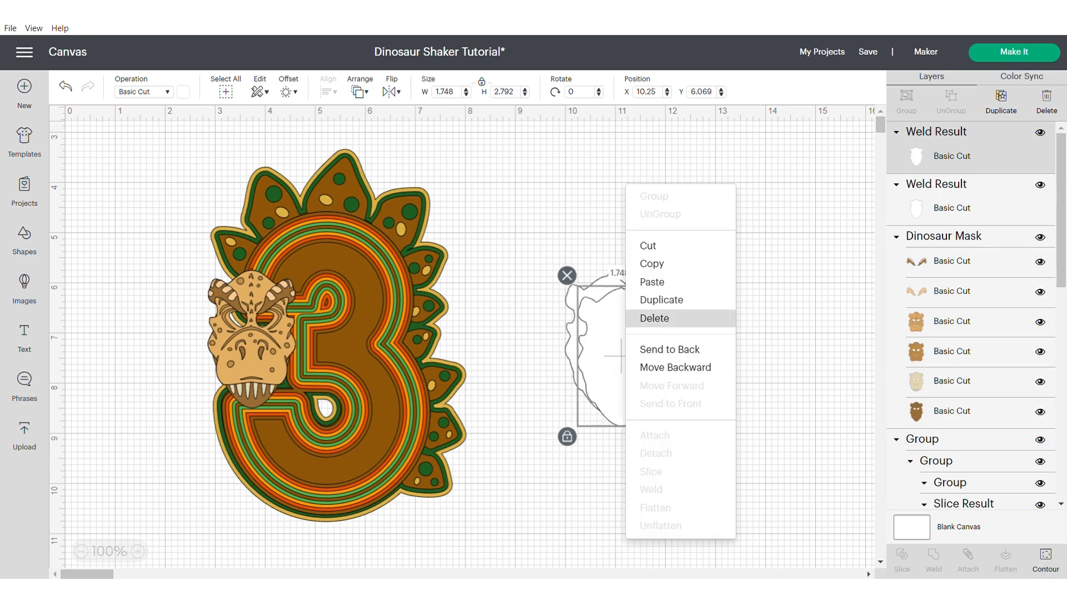
pyautogui.click(661, 300)
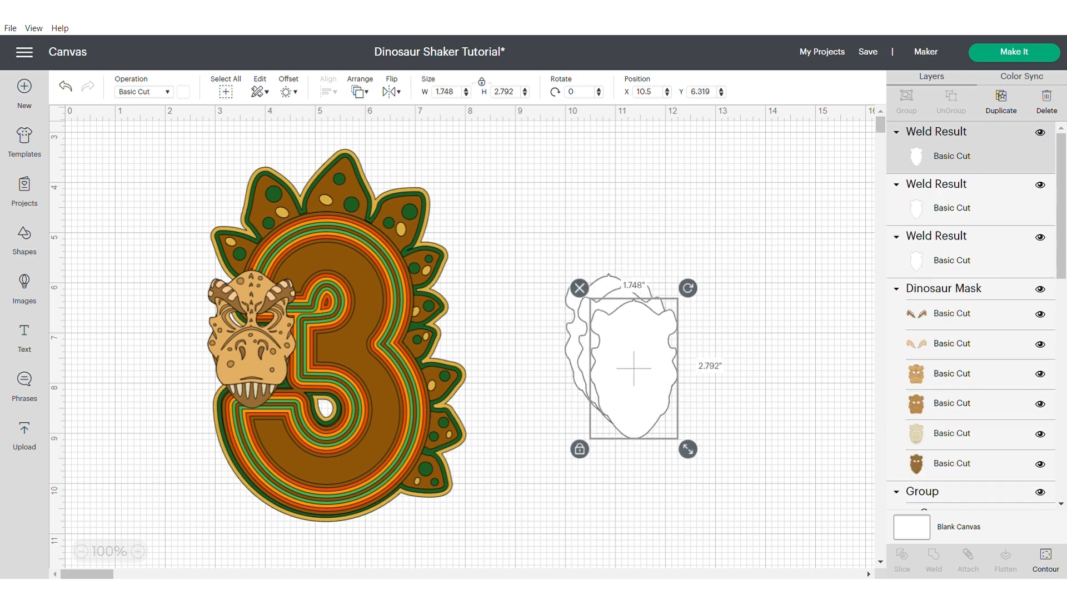
# Move the detailed dinosaur mask onto the white silhouettes and bring it to the front.
pyautogui.click(251, 346)
pyautogui.moveTo(252, 338); pyautogui.dragTo(616, 359)
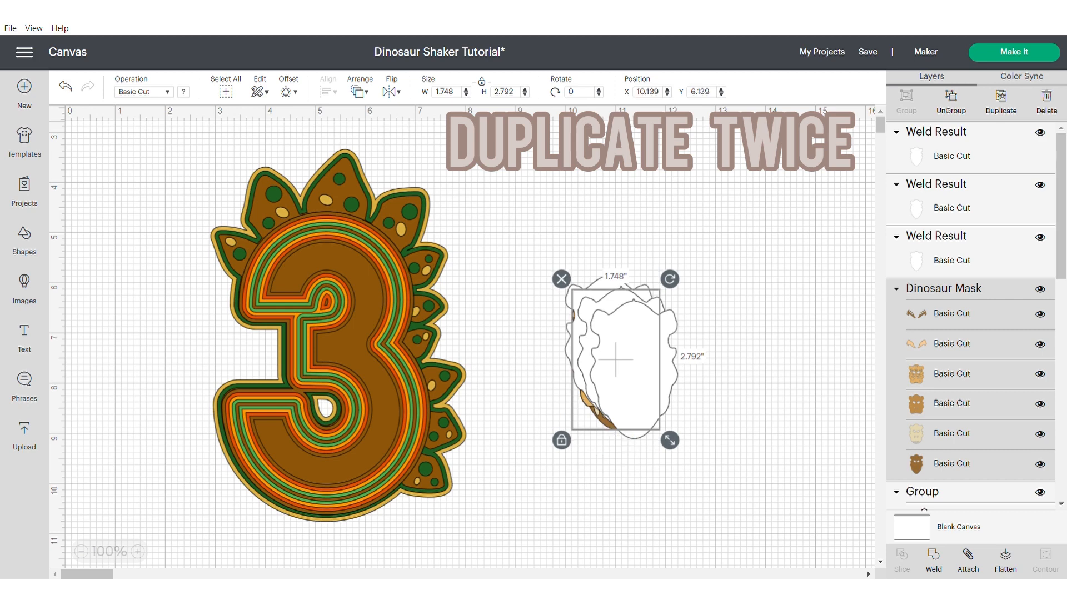
pyautogui.click(360, 92)
pyautogui.click(389, 167)
# Centre and group the mask with its three white silhouettes, placing the group over the left edge of the number 3.
pyautogui.moveTo(548, 211); pyautogui.dragTo(681, 451)
pyautogui.click(328, 89)
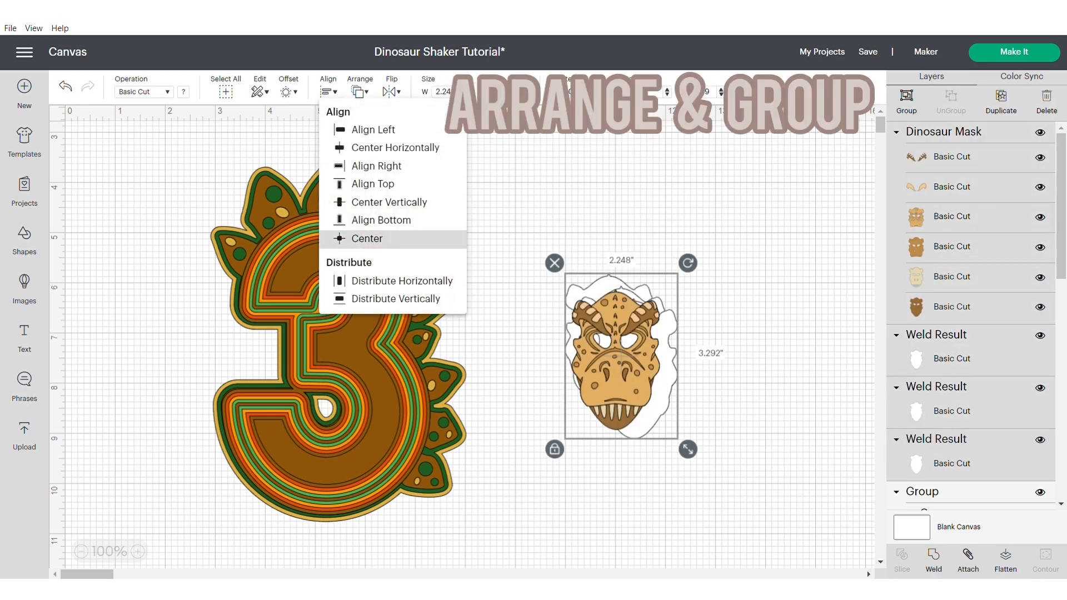
pyautogui.click(362, 239)
pyautogui.click(907, 102)
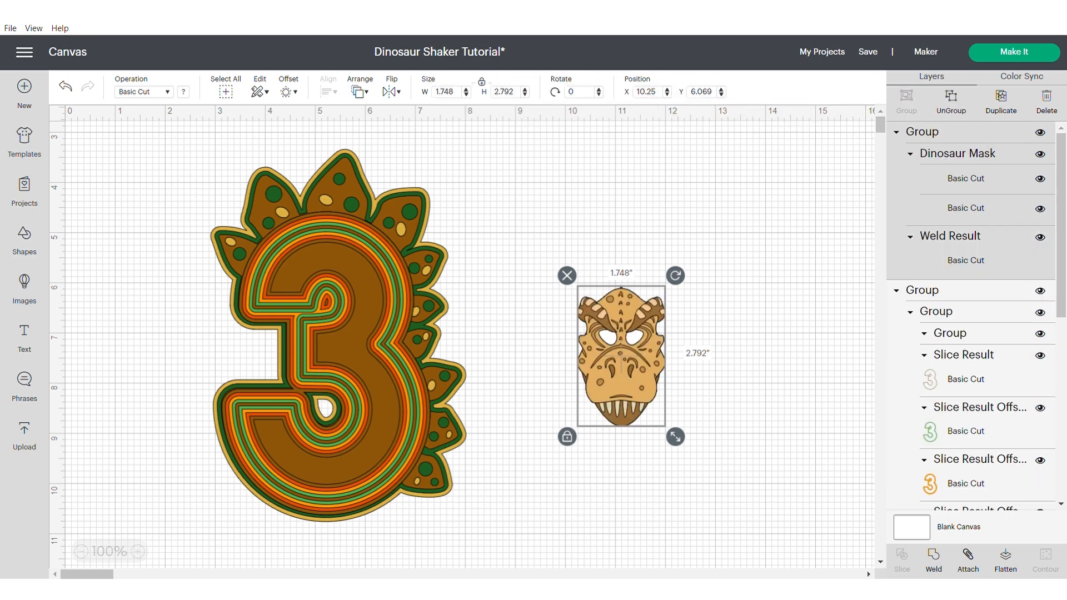
pyautogui.moveTo(621, 357); pyautogui.dragTo(250, 343)
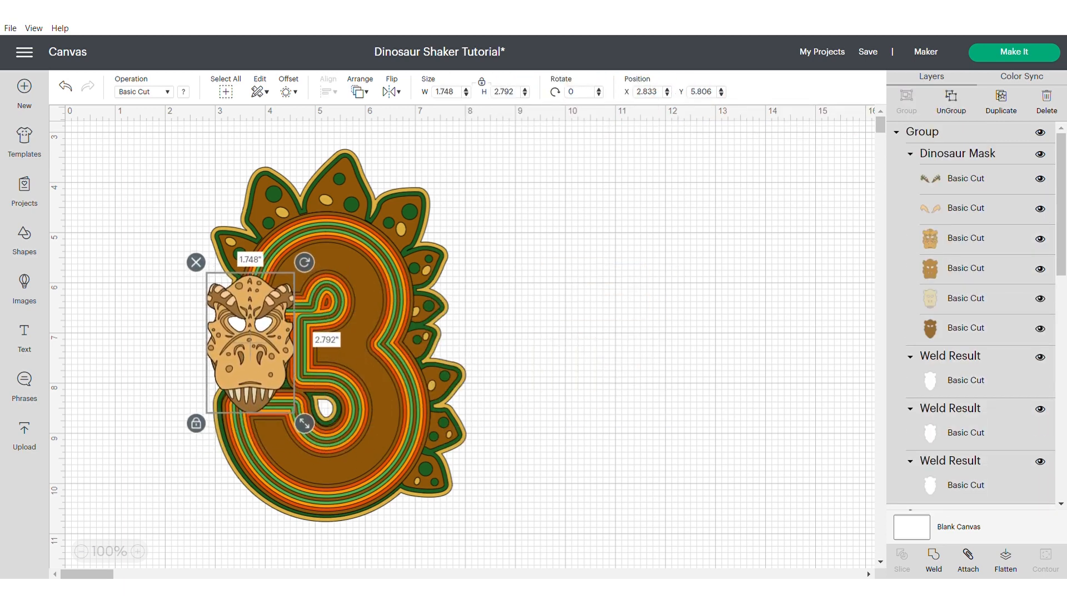
pyautogui.click(153, 350)
# Add a text object in the Dinosaur Tracks font and place it to the right of the number 3.
pyautogui.click(24, 338)
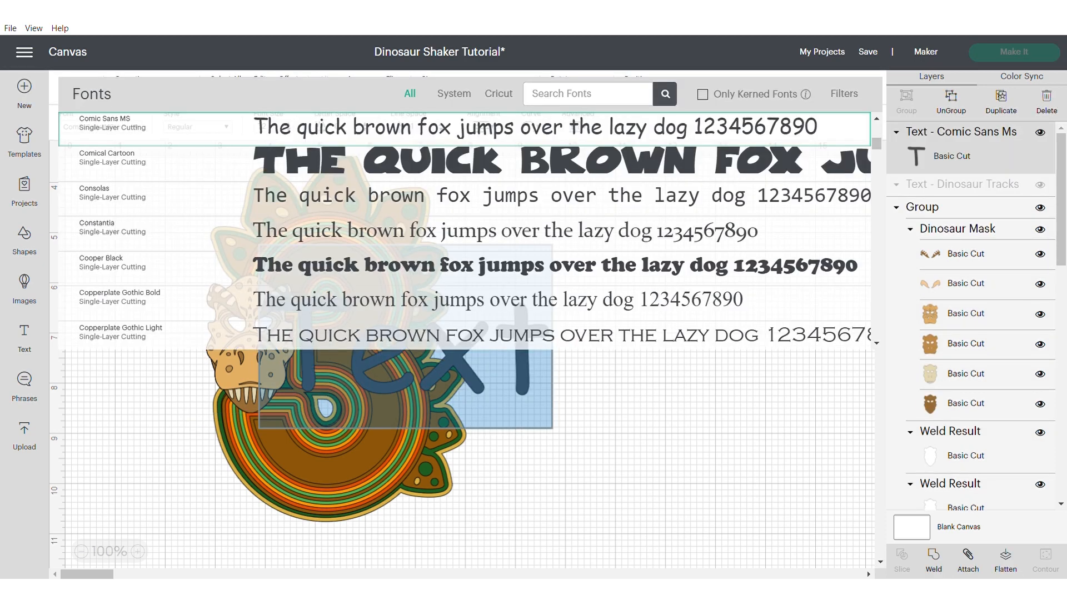
pyautogui.write('dinosaur')
pyautogui.press('Return')
pyautogui.click(323, 163)
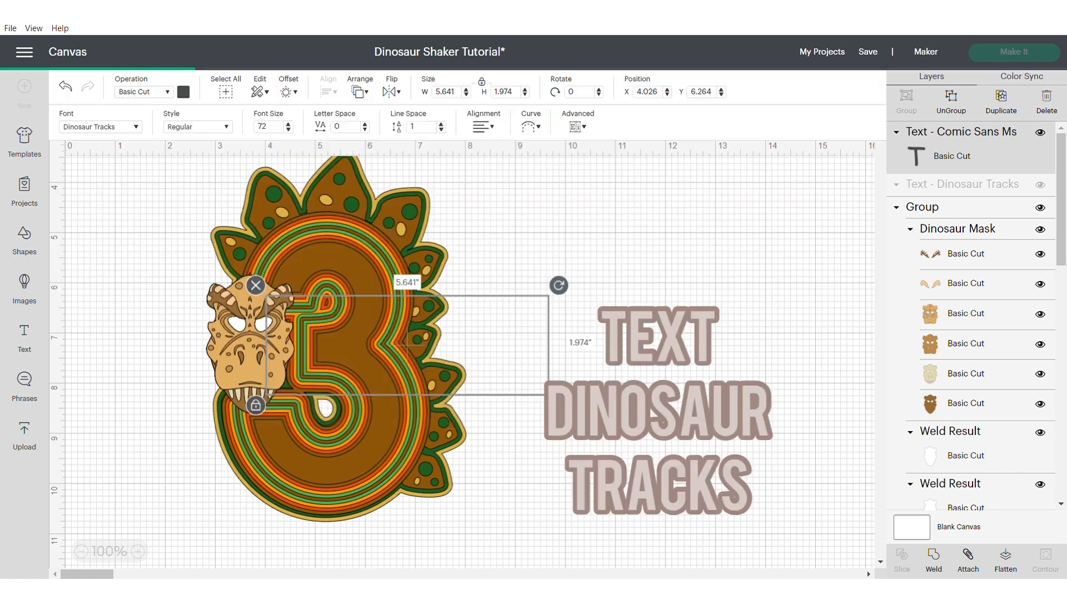
pyautogui.moveTo(375, 325); pyautogui.dragTo(594, 314)
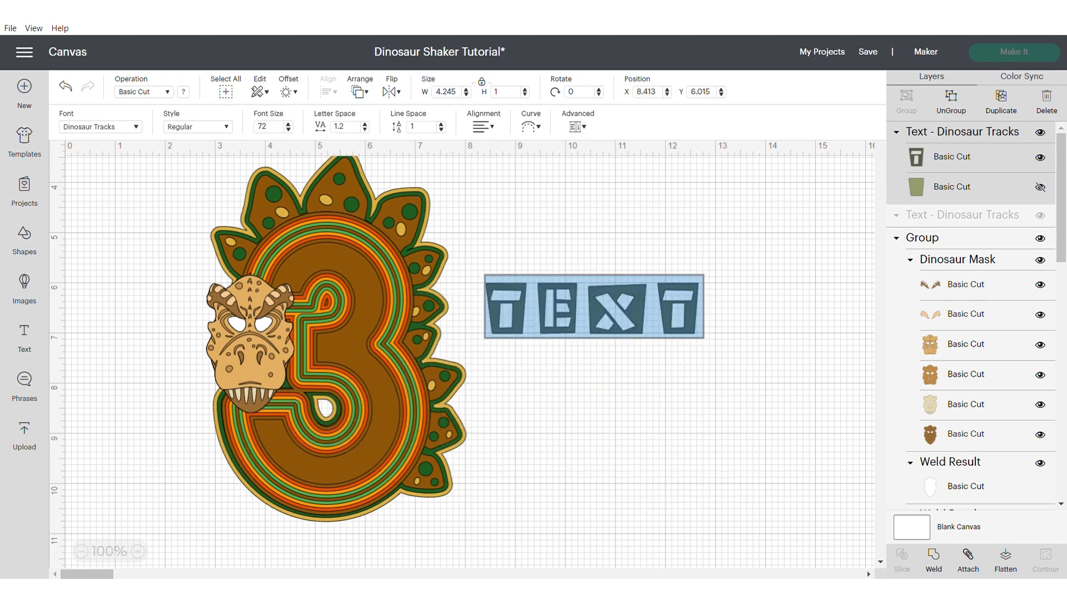
# Replace the placeholder text beside the number 3 with the child's first name.
pyautogui.press('BackSpace')
pyautogui.press('BackSpace')
pyautogui.press('BackSpace')
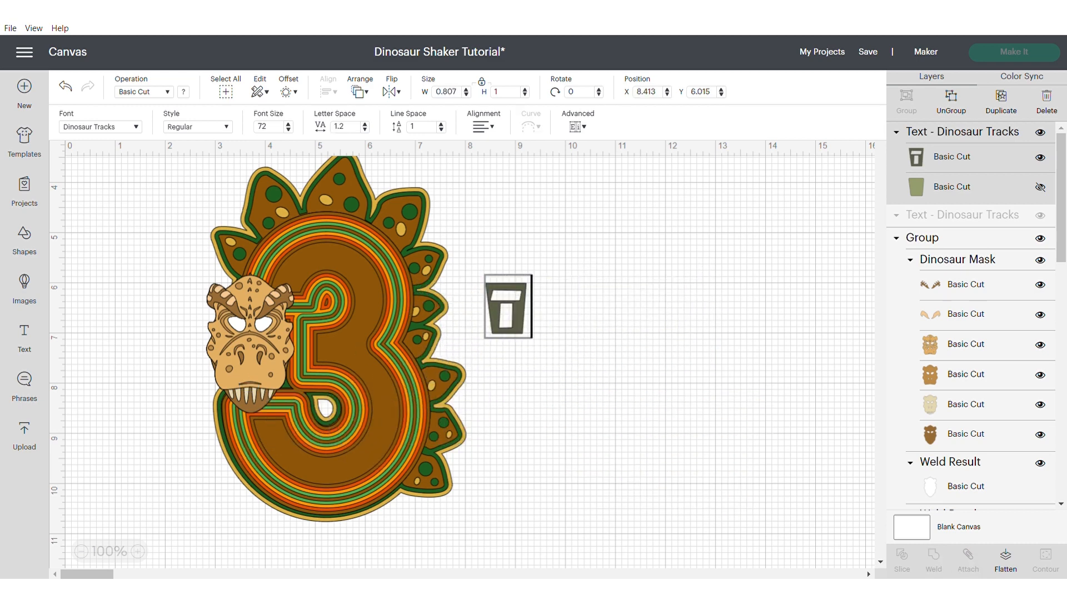
pyautogui.write('HEO')
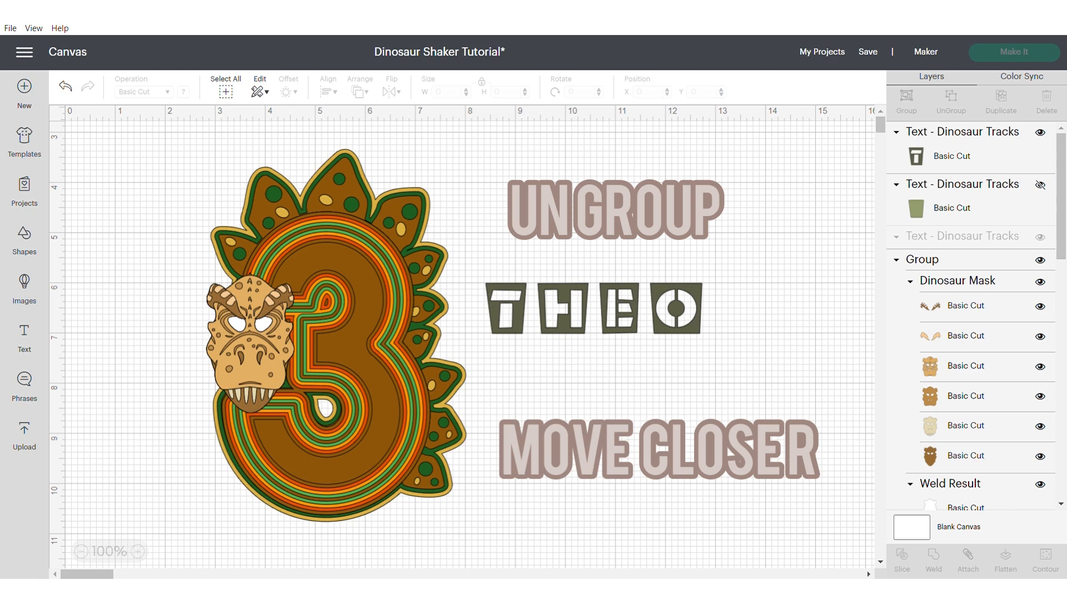
# Ungroup the name into separate letters and move them closer together so that neighbouring blocks touch.
pyautogui.moveTo(606, 308); pyautogui.dragTo(547, 309)
pyautogui.click(951, 101)
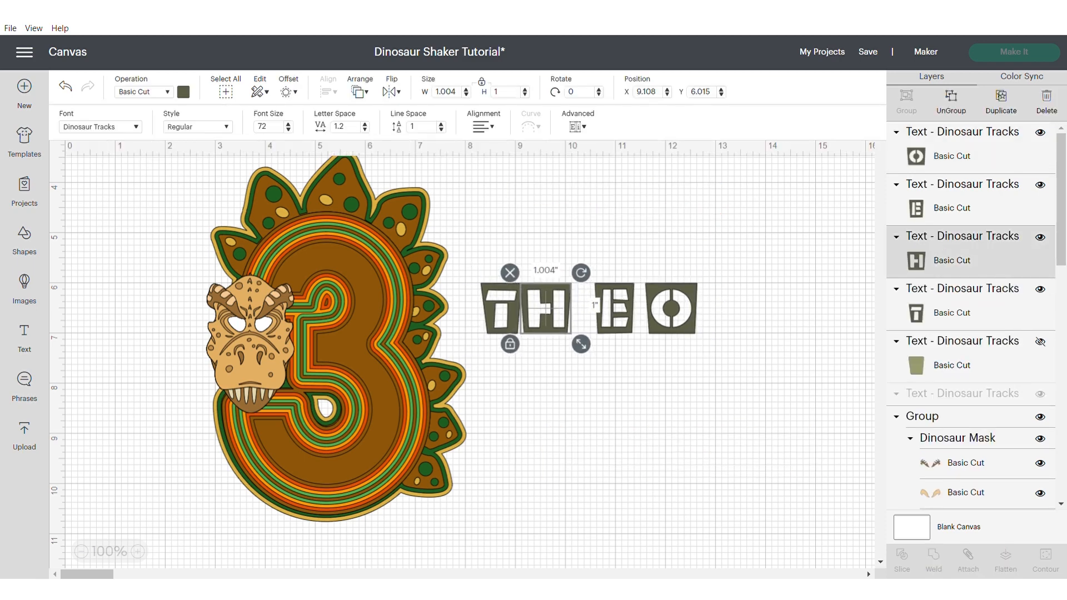
pyautogui.moveTo(614, 308); pyautogui.dragTo(587, 309)
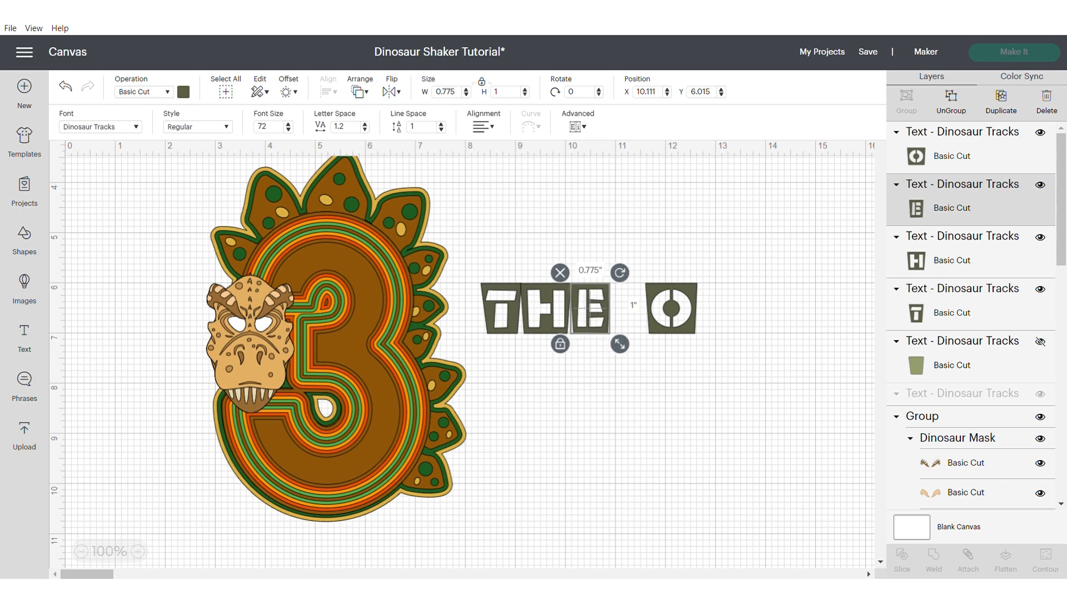
pyautogui.moveTo(671, 308); pyautogui.dragTo(636, 309)
# Align the bottoms of the four name letters and group them.
pyautogui.moveTo(487, 240); pyautogui.dragTo(668, 341)
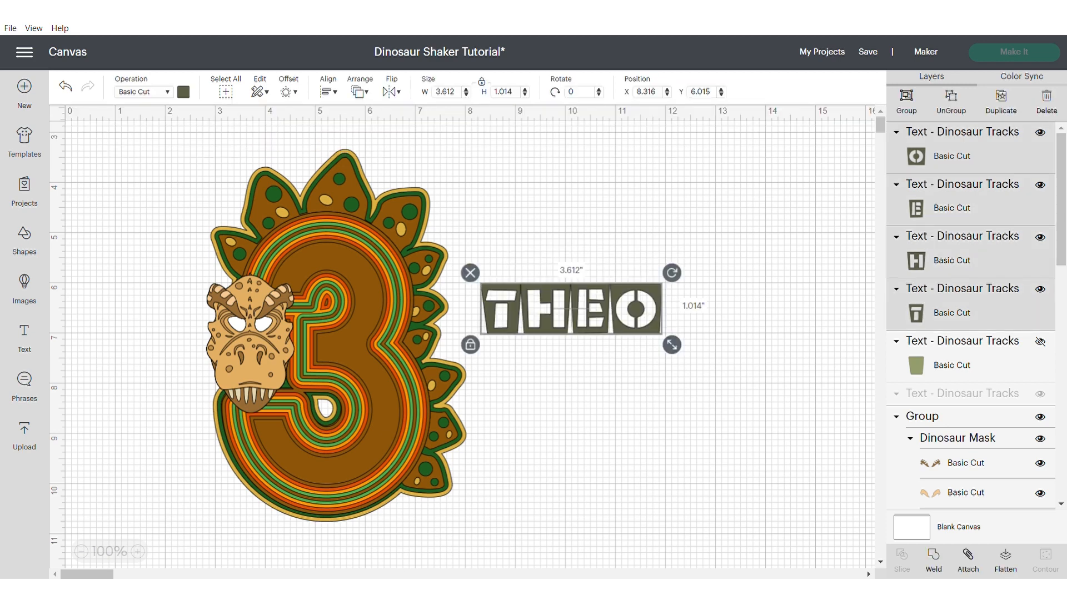
pyautogui.click(328, 91)
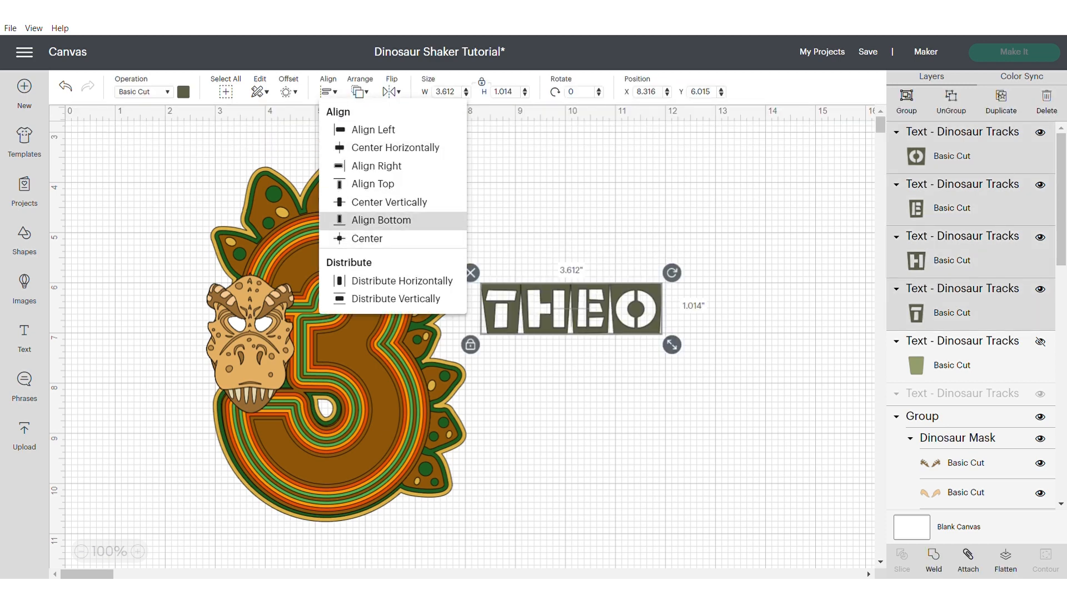
pyautogui.click(378, 222)
pyautogui.click(533, 231)
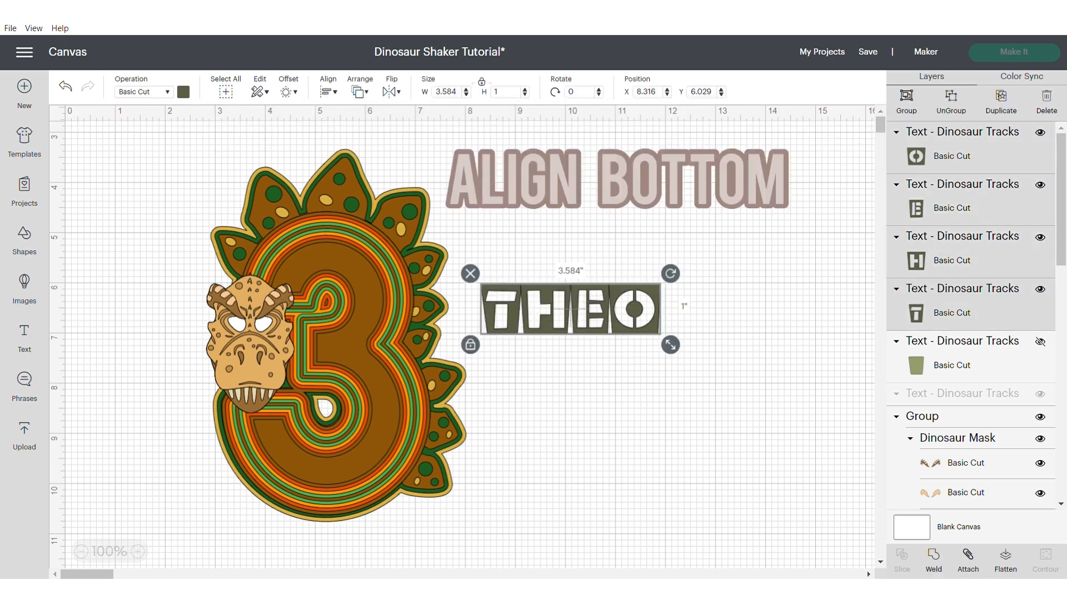
pyautogui.click(329, 91)
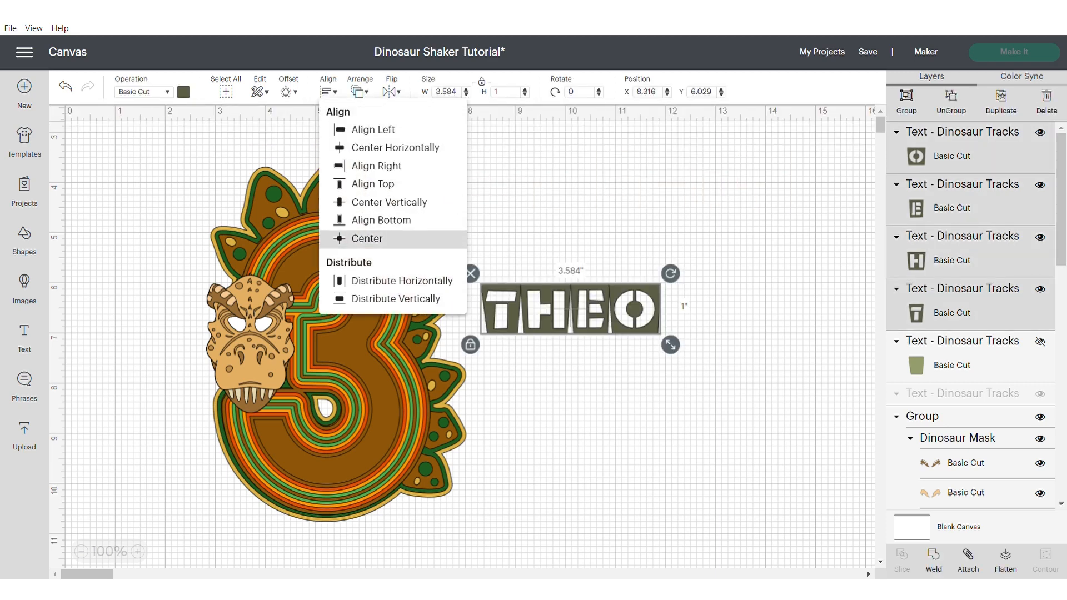
pyautogui.click(381, 221)
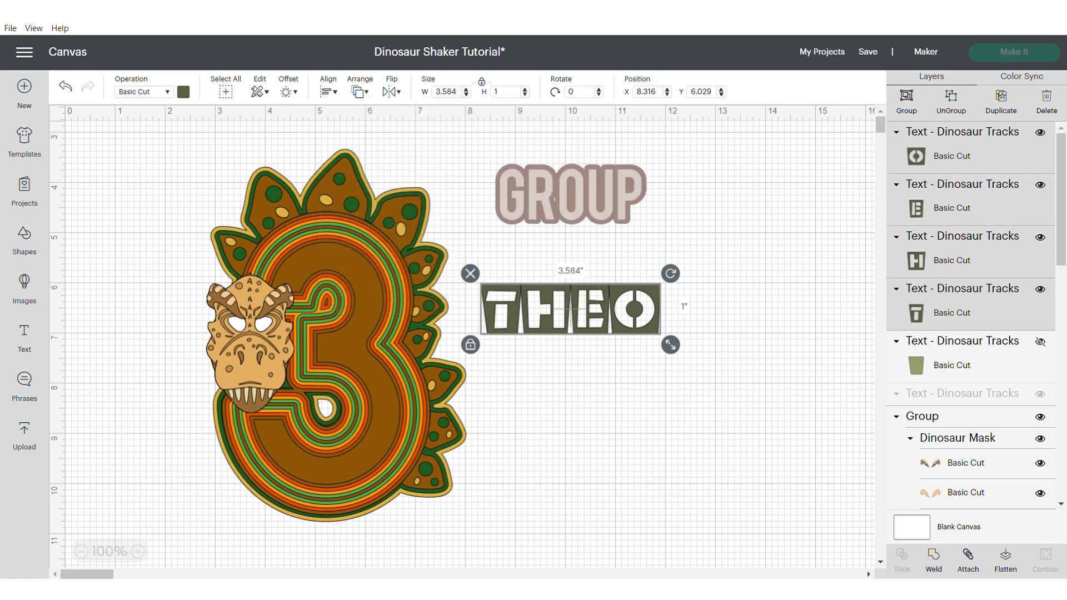
pyautogui.hotkey('ctrl', 'g')
# Enlarge the name group to about 9.85 in wide and add a 0.08 in rounded, welded offset around it.
pyautogui.moveTo(571, 309); pyautogui.dragTo(280, 227)
pyautogui.moveTo(379, 262); pyautogui.dragTo(770, 393)
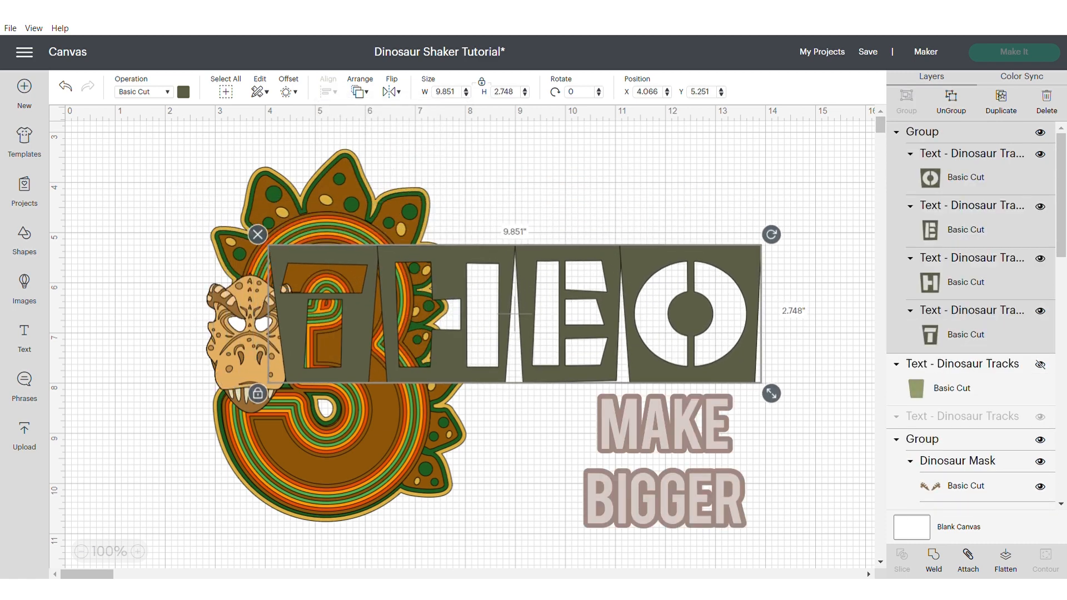
pyautogui.click(289, 91)
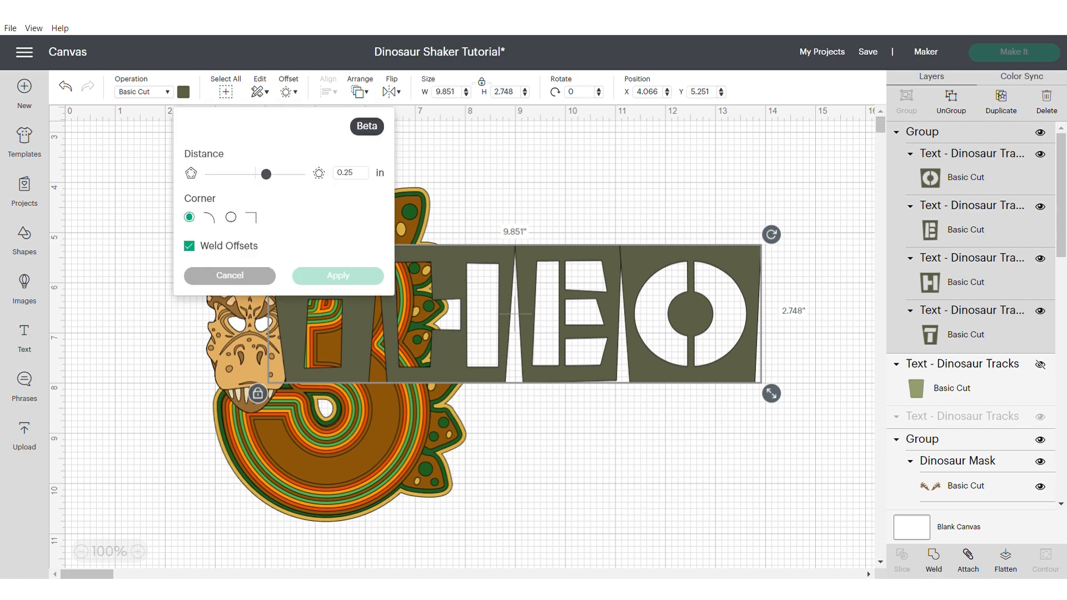
pyautogui.click(355, 173)
pyautogui.press('BackSpace')
pyautogui.press('BackSpace')
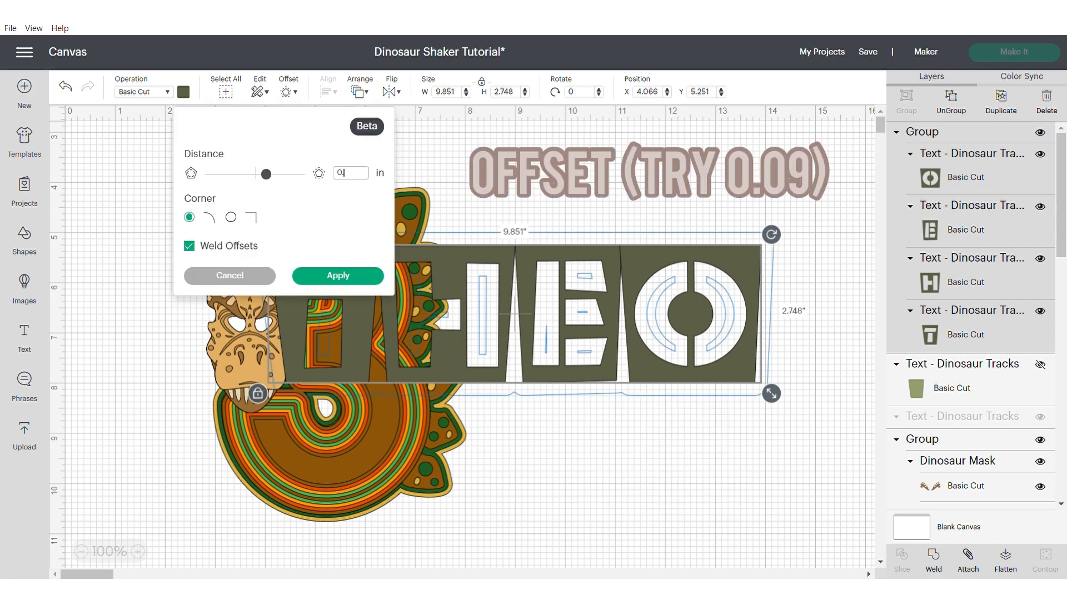
pyautogui.write('08')
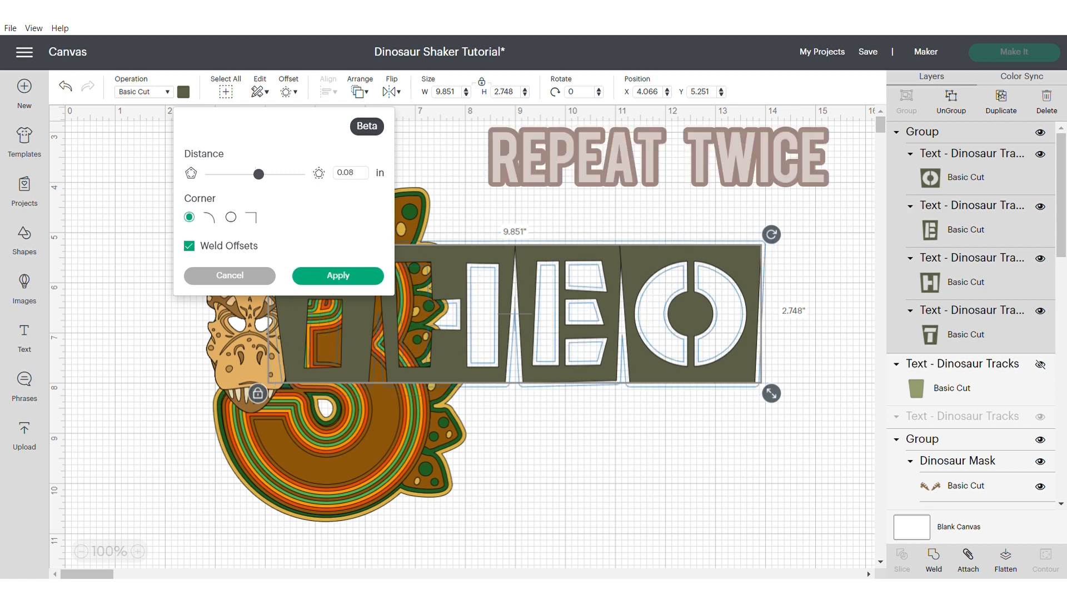
pyautogui.click(338, 276)
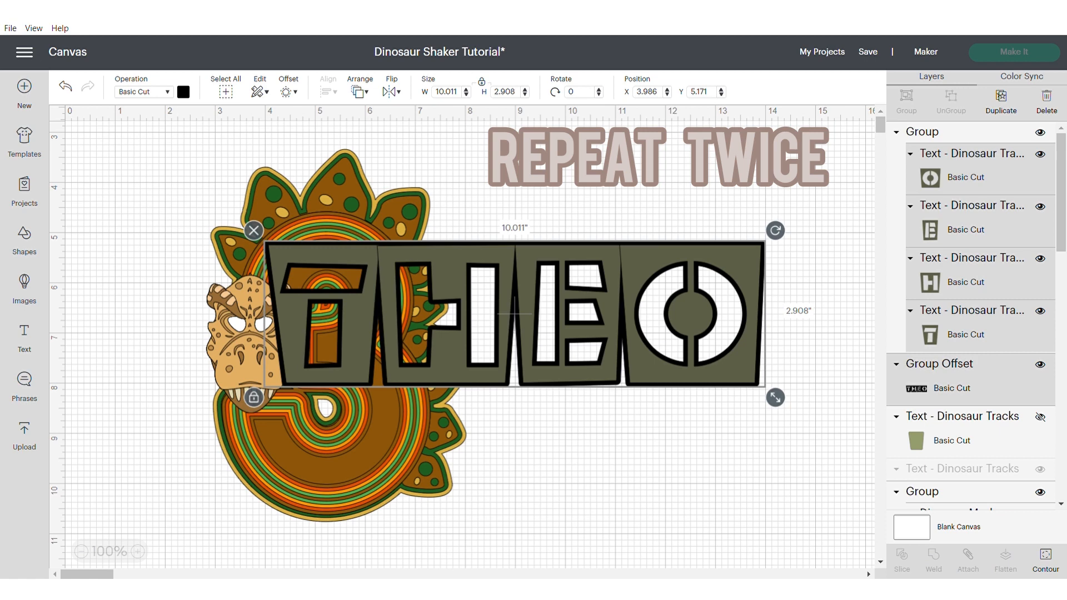
# Add two further 0.08 in offsets around the name, each built on the previous offset.
pyautogui.click(288, 87)
pyautogui.click(337, 247)
pyautogui.click(288, 87)
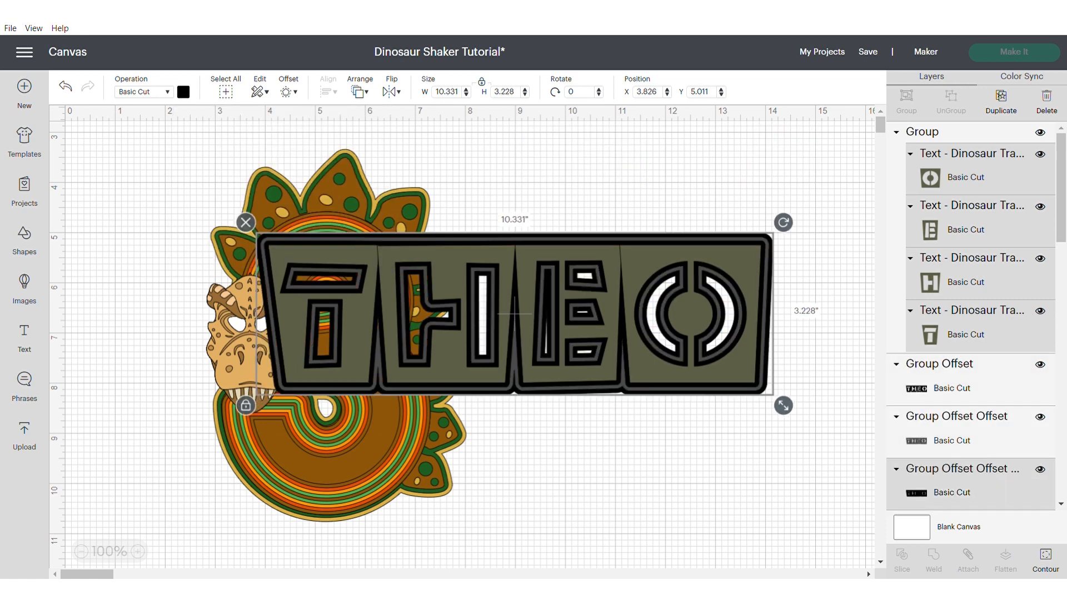
# Duplicate the outermost name offset and hide all contours of the copy, placing the solid shape over the lettering.
pyautogui.rightClick(922, 493)
pyautogui.click(956, 252)
pyautogui.click(1046, 560)
pyautogui.click(777, 471)
pyautogui.click(826, 78)
pyautogui.moveTo(549, 477); pyautogui.dragTo(515, 317)
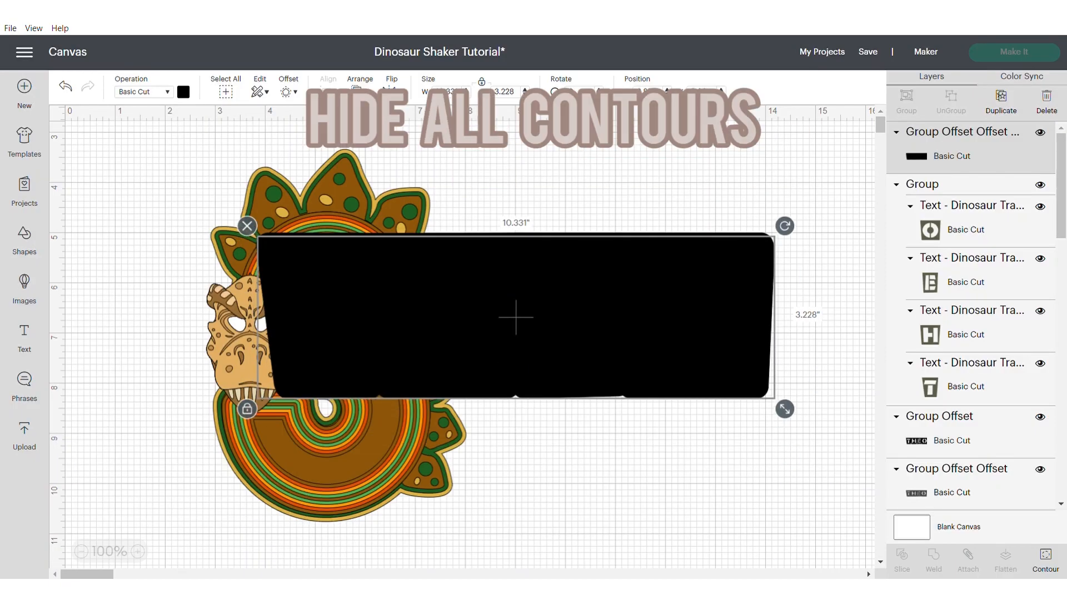
# Send the solid backing behind the lettering, then centre and group it with all the name layers.
pyautogui.rightClick(652, 355)
pyautogui.click(689, 472)
pyautogui.moveTo(823, 439); pyautogui.dragTo(556, 214)
pyautogui.moveTo(516, 317); pyautogui.dragTo(402, 371)
pyautogui.click(328, 90)
pyautogui.click(366, 238)
pyautogui.click(906, 102)
# Shrink the layered name group and place it to the right of the number 3's upper half.
pyautogui.moveTo(672, 463); pyautogui.dragTo(412, 382)
pyautogui.moveTo(272, 330); pyautogui.dragTo(339, 418)
pyautogui.moveTo(478, 469); pyautogui.dragTo(434, 455)
pyautogui.moveTo(317, 411); pyautogui.dragTo(542, 284)
# Recolour the name's offset layers, making the first offset brown and the second dark green.
pyautogui.click(965, 410)
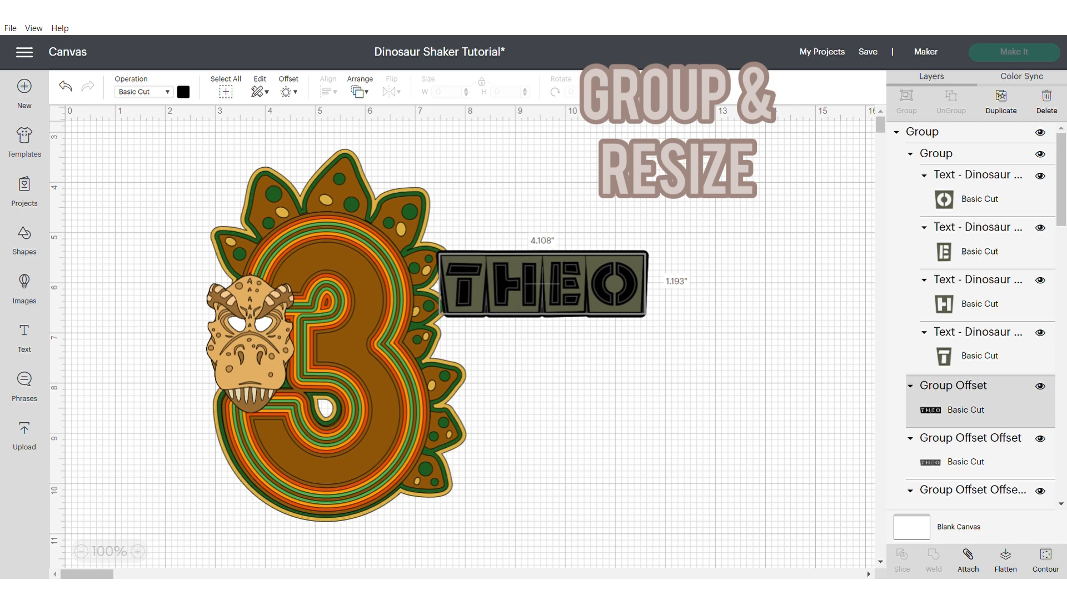
pyautogui.click(183, 92)
pyautogui.click(216, 167)
pyautogui.click(965, 462)
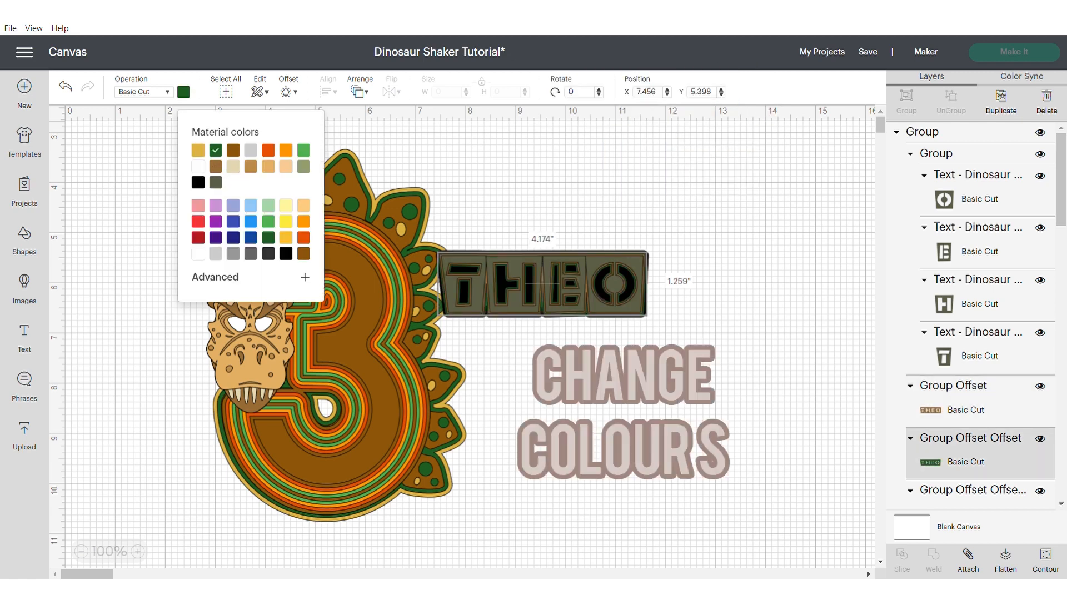
pyautogui.scroll(-3, 973, 317)
pyautogui.click(965, 374)
pyautogui.click(965, 427)
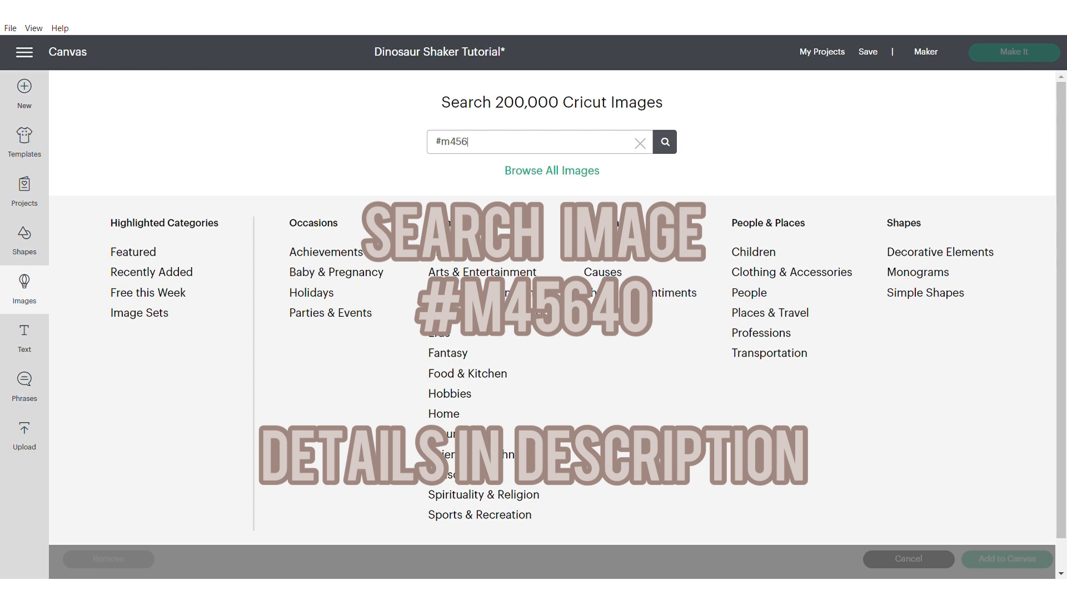
# Add the leaf image #M45640 to the canvas and delete its black base layer.
pyautogui.press('Return')
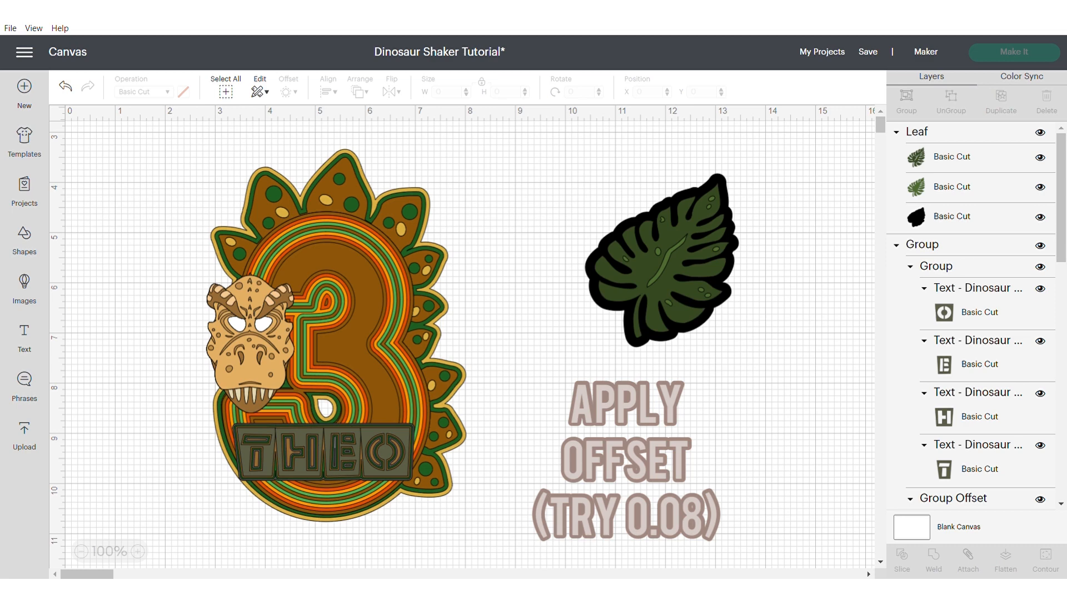
pyautogui.click(952, 217)
pyautogui.press('Delete')
# Add a 0.08 in offset around the leaf and recolour the offset brown.
pyautogui.click(952, 158)
pyautogui.click(952, 187)
pyautogui.click(289, 92)
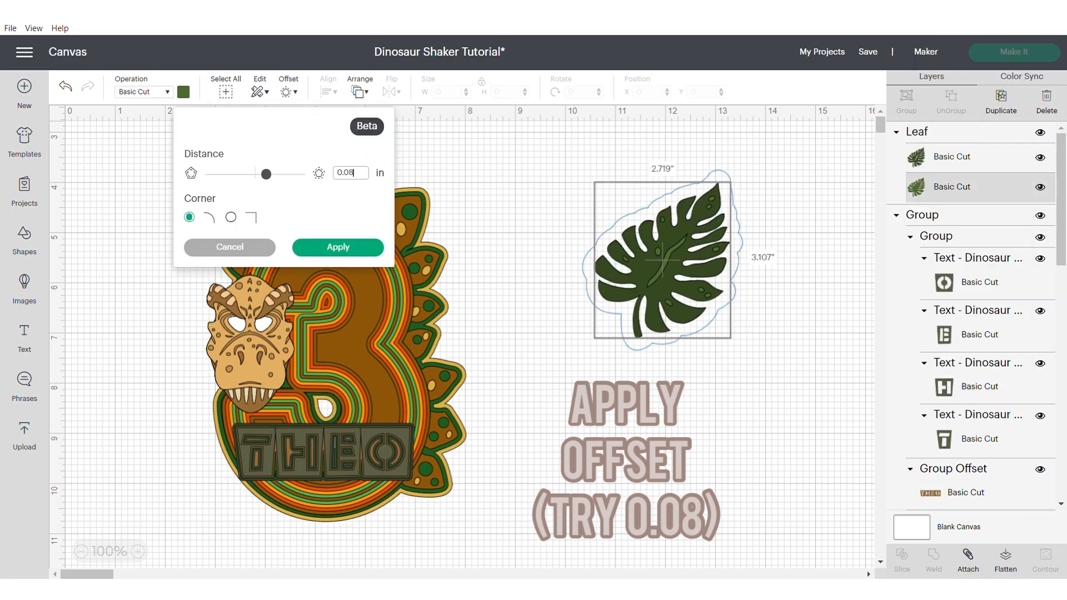
pyautogui.click(338, 247)
pyautogui.click(184, 91)
pyautogui.click(216, 167)
pyautogui.click(780, 369)
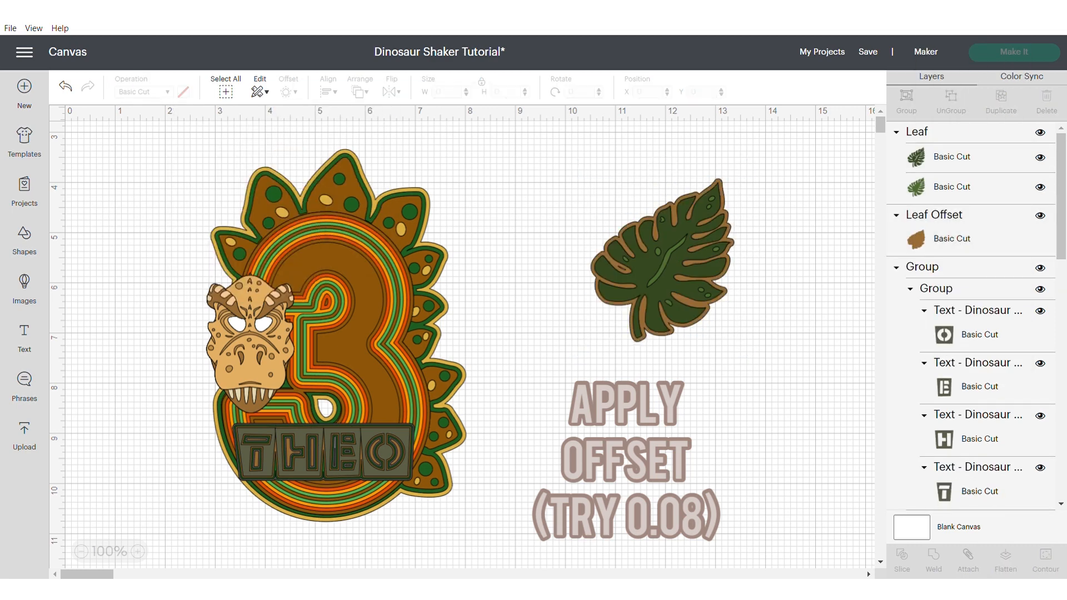
# Group the leaf with its brown offset and move the group closer to the number 3.
pyautogui.moveTo(780, 369); pyautogui.dragTo(575, 167)
pyautogui.hotkey('ctrl', 'g')
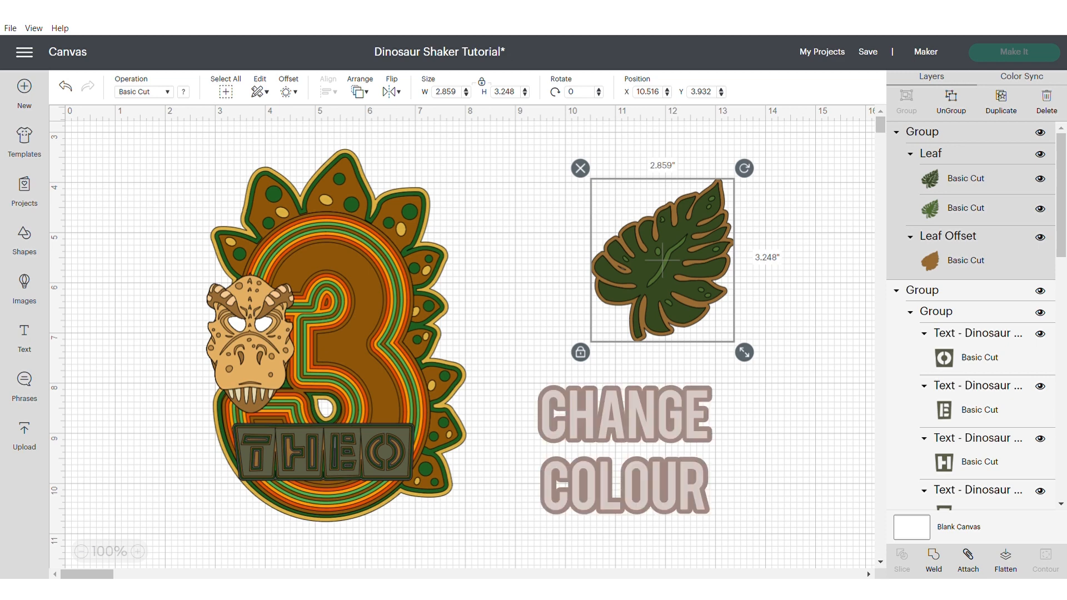
pyautogui.moveTo(663, 261); pyautogui.dragTo(598, 315)
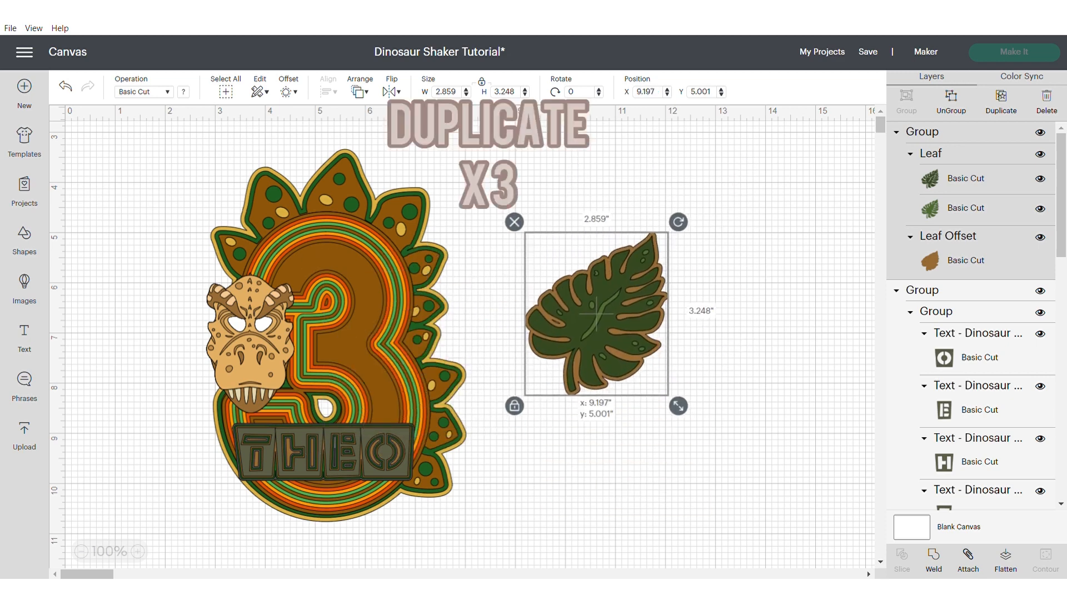
# Duplicate the grouped leaf three times and spread the copies out on the empty canvas.
pyautogui.rightClick(605, 286)
pyautogui.click(639, 217)
pyautogui.rightClick(742, 391)
pyautogui.click(776, 229)
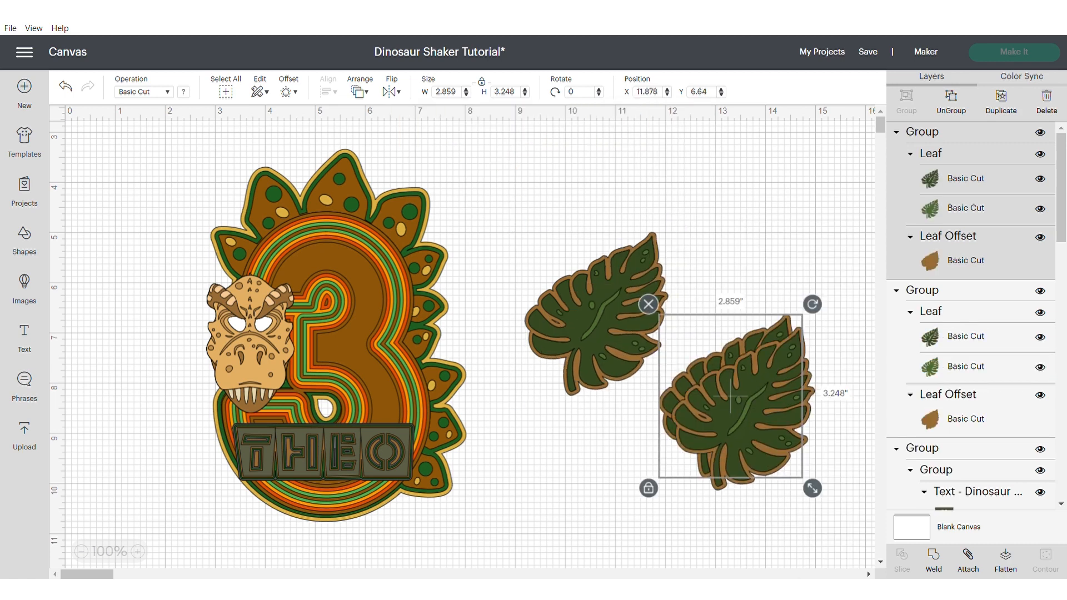
pyautogui.rightClick(702, 222)
pyautogui.click(736, 231)
pyautogui.moveTo(730, 400); pyautogui.dragTo(784, 399)
pyautogui.moveTo(596, 314); pyautogui.dragTo(352, 343)
pyautogui.moveTo(434, 251); pyautogui.dragTo(256, 419)
pyautogui.hotkey('ctrl', 'z')
pyautogui.hotkey('ctrl', 'z')
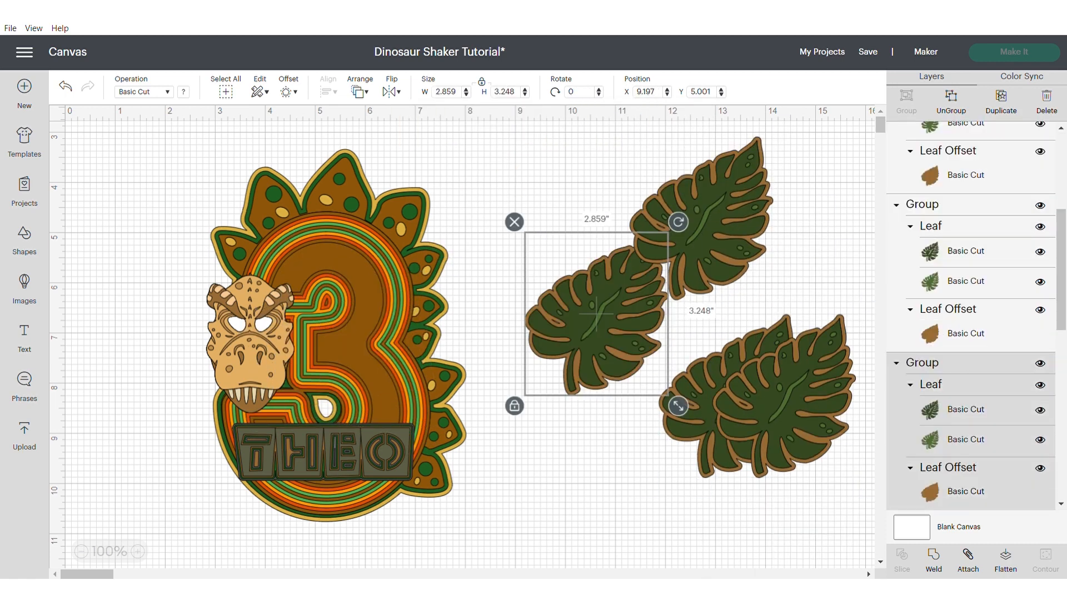
# Move the first leaf over the number 3's lower left, rotated to about 190°, and shrink it.
pyautogui.moveTo(597, 313); pyautogui.dragTo(353, 344)
pyautogui.moveTo(434, 251); pyautogui.dragTo(255, 419)
pyautogui.moveTo(353, 343); pyautogui.dragTo(282, 476)
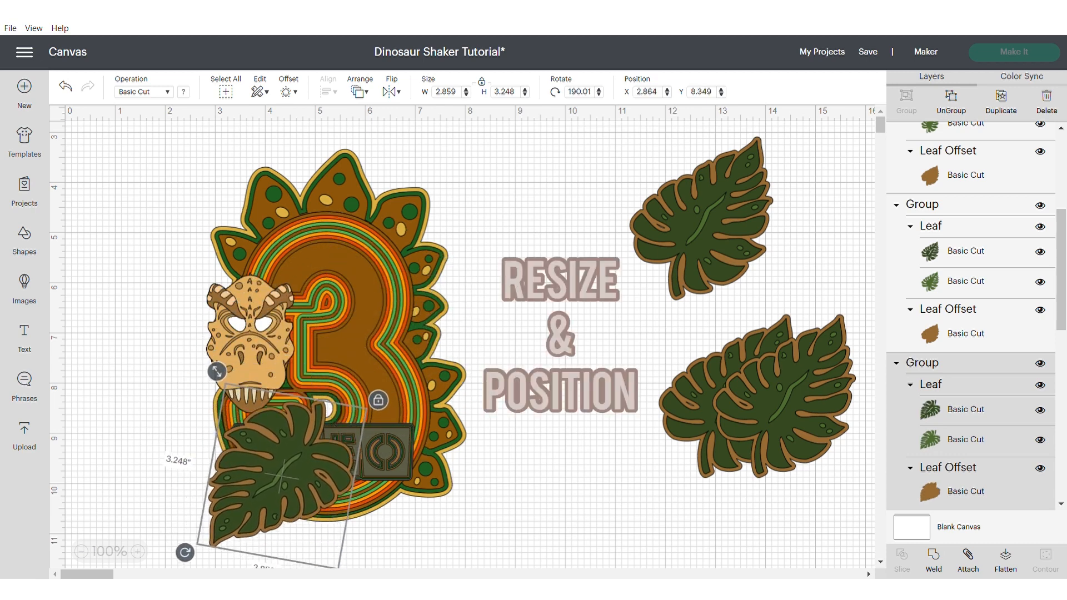
pyautogui.scroll(-5, 217, 371)
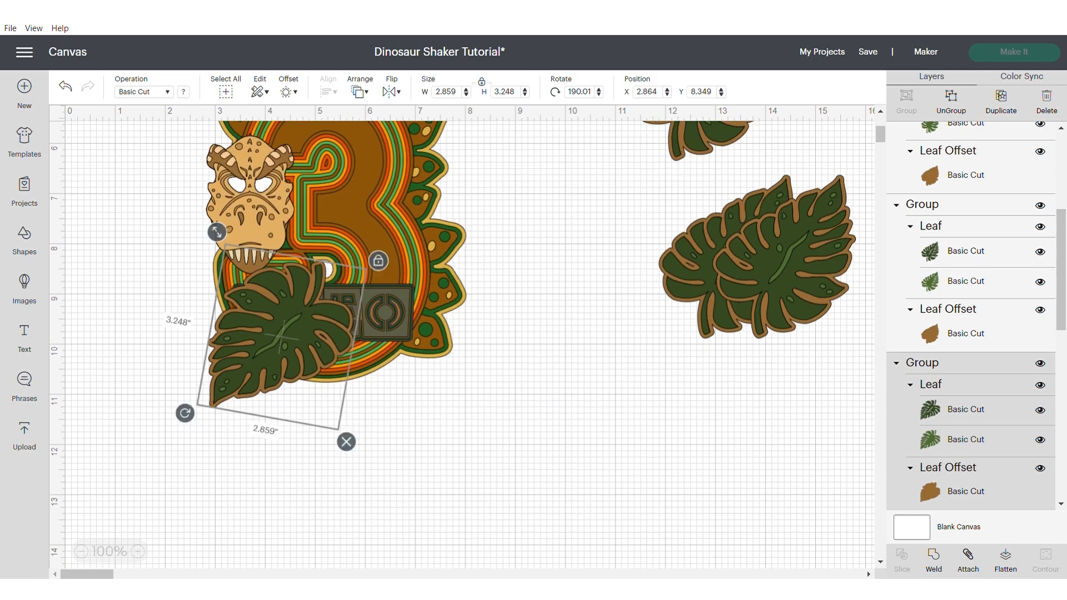
pyautogui.moveTo(215, 231); pyautogui.dragTo(215, 271)
# Move the name group and the small leaf below the number 3, and bring the name to the front.
pyautogui.moveTo(378, 312); pyautogui.dragTo(501, 426)
pyautogui.moveTo(261, 354); pyautogui.dragTo(377, 460)
pyautogui.click(472, 427)
pyautogui.click(360, 91)
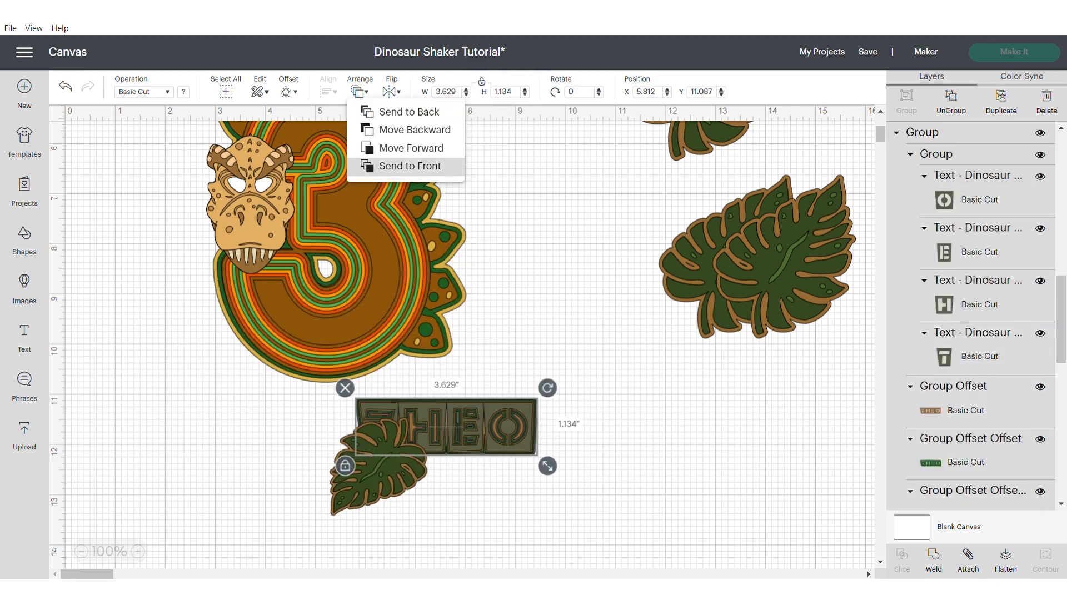
pyautogui.click(410, 167)
# Shrink and rotate a second leaf and tuck it behind the middle of the name.
pyautogui.moveTo(706, 133); pyautogui.dragTo(594, 291)
pyautogui.moveTo(672, 145); pyautogui.dragTo(632, 353)
pyautogui.moveTo(591, 238); pyautogui.dragTo(448, 421)
pyautogui.moveTo(329, 452); pyautogui.dragTo(398, 436)
pyautogui.moveTo(483, 392); pyautogui.dragTo(440, 433)
# Resize a third leaf to about 1.96 by 2.22 in and rotate it behind the last letters of the name.
pyautogui.moveTo(784, 257); pyautogui.dragTo(637, 368)
pyautogui.moveTo(718, 275); pyautogui.dragTo(588, 482)
pyautogui.moveTo(529, 307); pyautogui.dragTo(585, 340)
pyautogui.moveTo(663, 384); pyautogui.dragTo(498, 452)
pyautogui.moveTo(463, 534); pyautogui.dragTo(536, 531)
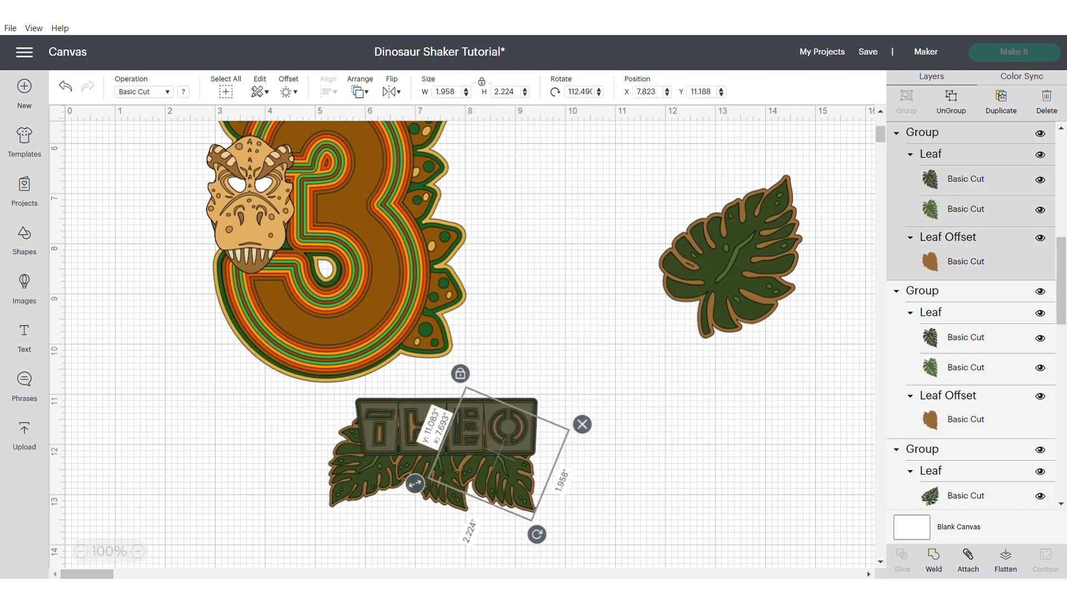
# Shrink the fourth leaf to about 1.6 by 1.8 in, rotate it about 100° and tuck it behind the name's right end.
pyautogui.moveTo(730, 258); pyautogui.dragTo(661, 322)
pyautogui.moveTo(744, 229); pyautogui.dragTo(704, 437)
pyautogui.moveTo(543, 355); pyautogui.dragTo(635, 330)
pyautogui.moveTo(703, 317); pyautogui.dragTo(523, 461)
pyautogui.moveTo(552, 526); pyautogui.dragTo(574, 513)
# Place a duplicate of the smallest leaf to the right of the number 3, and group the name with its four leaves.
pyautogui.moveTo(552, 479); pyautogui.dragTo(704, 234)
pyautogui.click(1001, 101)
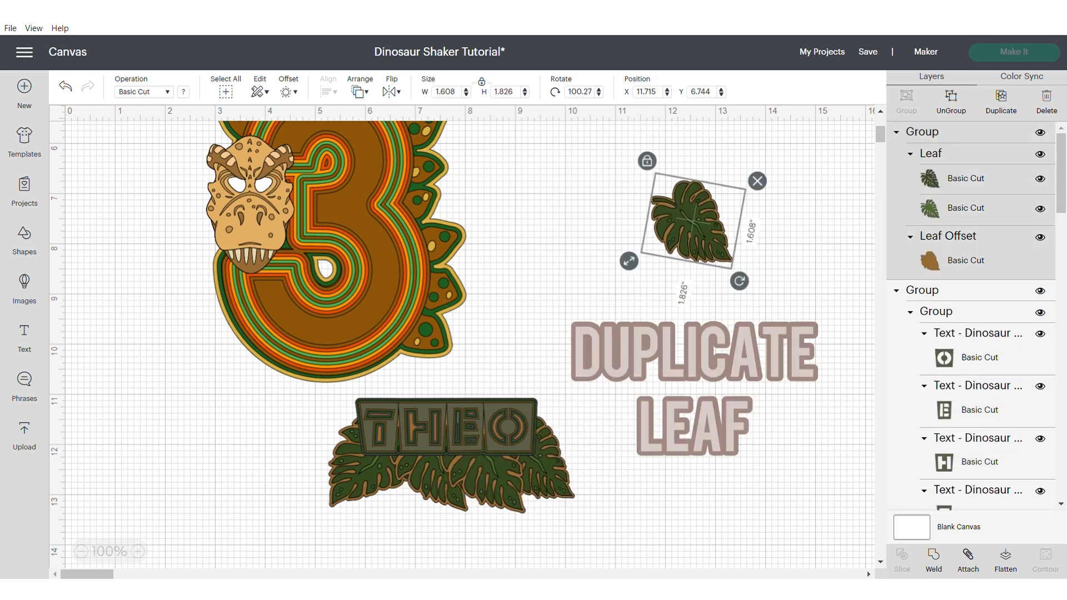
pyautogui.moveTo(675, 492); pyautogui.dragTo(361, 439)
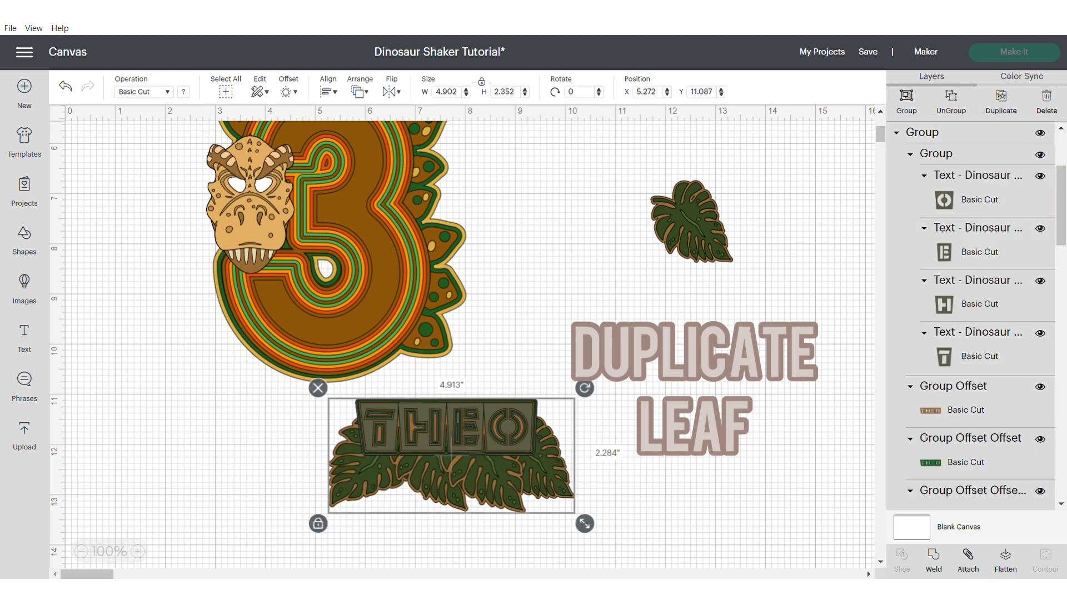
pyautogui.click(906, 101)
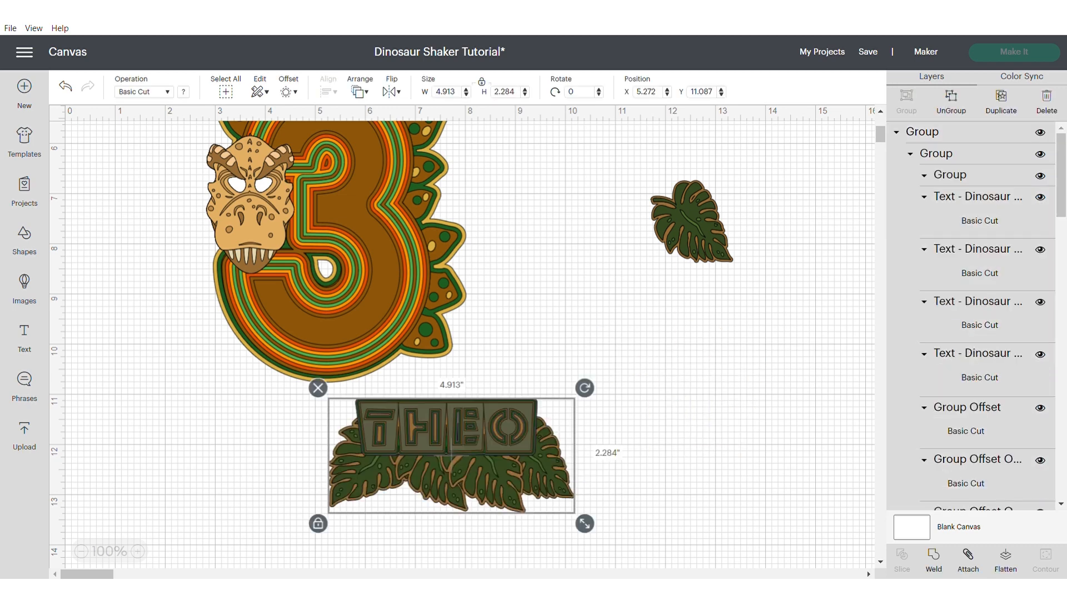
# Realign the dinosaur mask on the upper part of the number 3, move the name plate clear, and group the mask with the number.
pyautogui.moveTo(384, 267); pyautogui.dragTo(388, 300)
pyautogui.moveTo(251, 212); pyautogui.dragTo(263, 234)
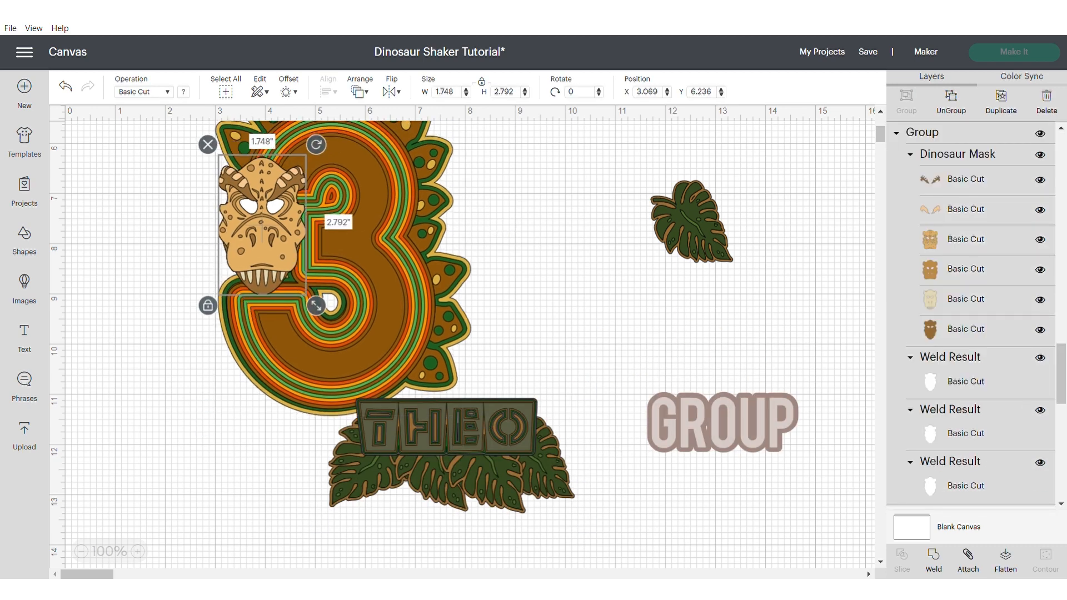
pyautogui.moveTo(445, 428); pyautogui.dragTo(577, 508)
pyautogui.click(343, 229)
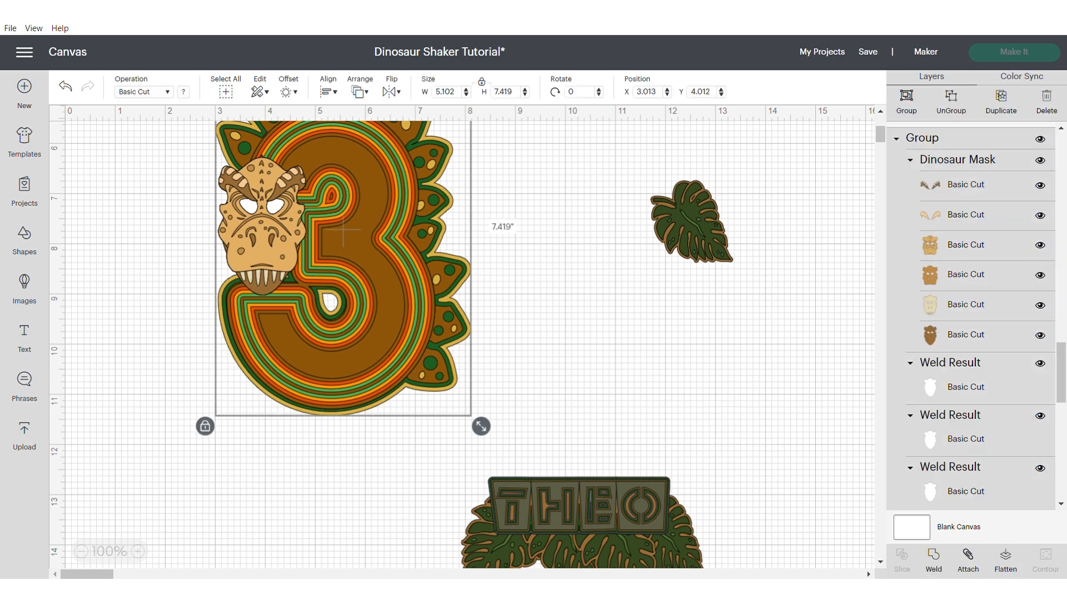
pyautogui.hotkey('ctrl', 'g')
# Place the leaf-trimmed name plate over the bottom of the number 3 and bring it to the front.
pyautogui.moveTo(344, 229); pyautogui.dragTo(333, 274)
pyautogui.moveTo(583, 532); pyautogui.dragTo(331, 400)
pyautogui.click(410, 166)
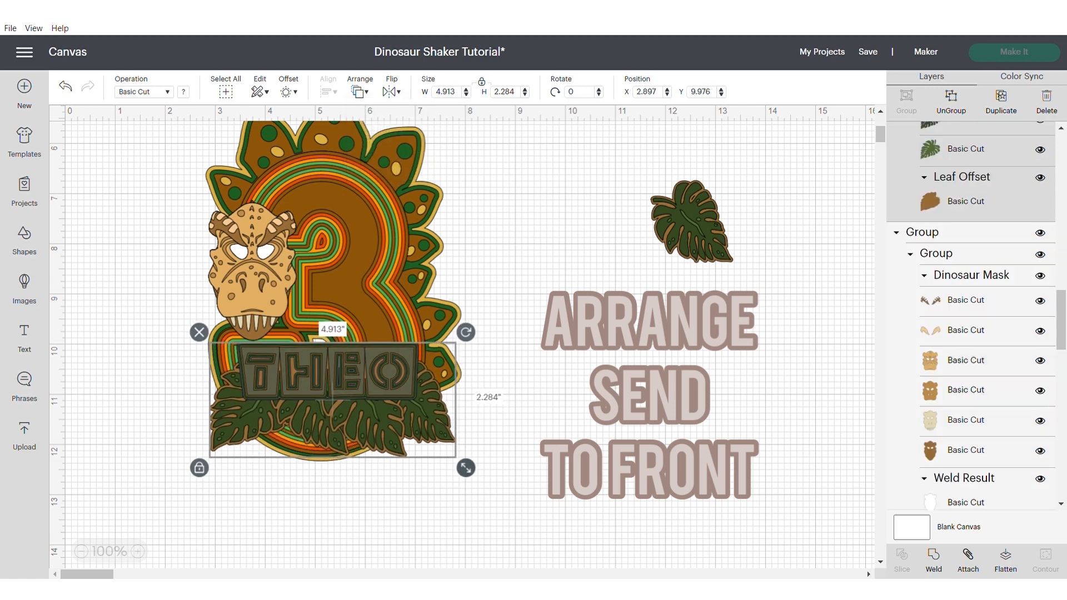
# Scale the name plate to fit the width of the number 3 and reposition it over the number's lower curve.
pyautogui.moveTo(466, 468); pyautogui.dragTo(419, 445)
pyautogui.moveTo(310, 389); pyautogui.dragTo(324, 399)
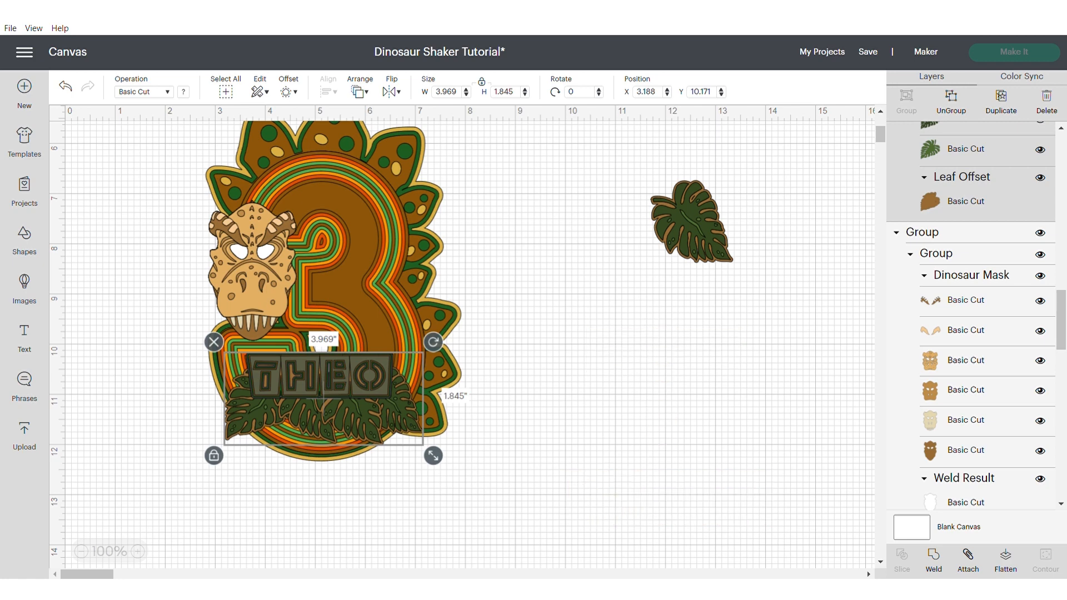
pyautogui.click(503, 445)
pyautogui.moveTo(323, 399); pyautogui.dragTo(320, 399)
pyautogui.scroll(-2, 320, 399)
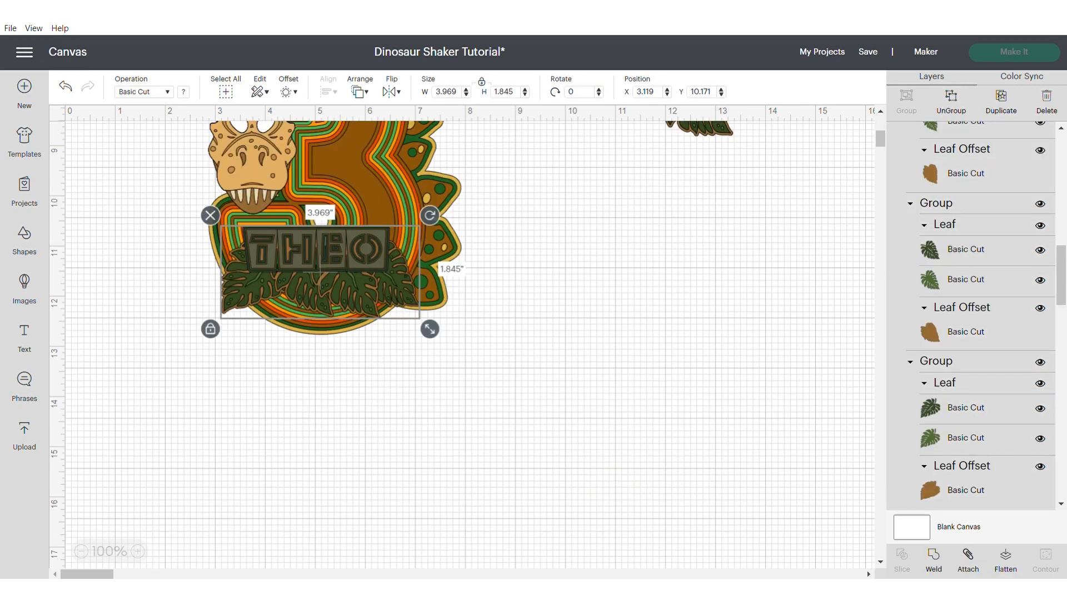
pyautogui.moveTo(430, 329); pyautogui.dragTo(455, 340)
pyautogui.moveTo(328, 278); pyautogui.dragTo(320, 297)
# Ungroup the name plate, enlarge the lettering to about 3.7 by 1.16 in and center it over the leaves.
pyautogui.click(951, 101)
pyautogui.click(503, 423)
pyautogui.click(328, 270)
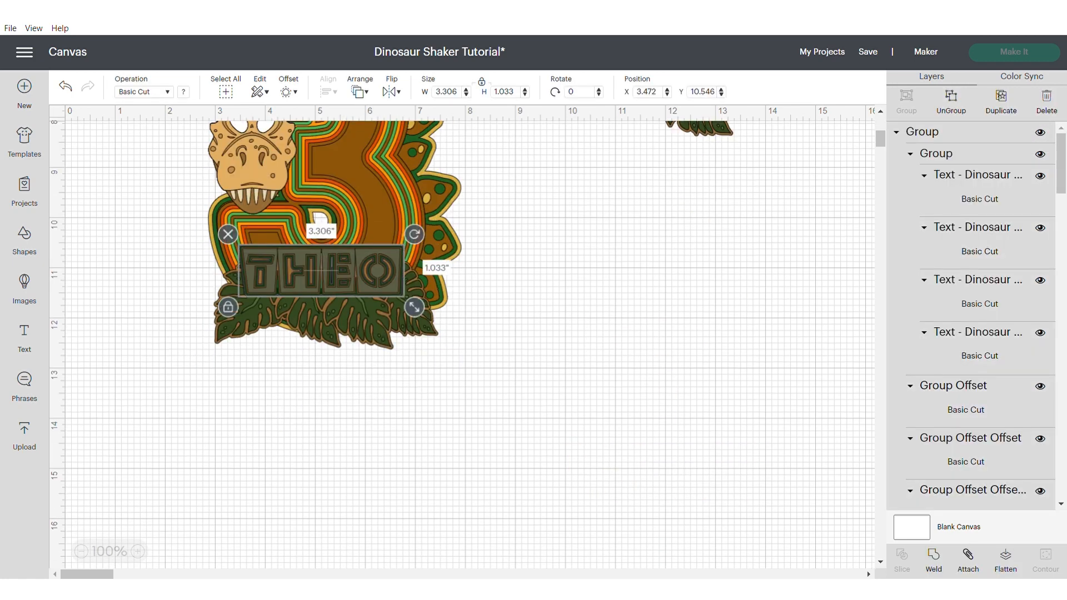
pyautogui.moveTo(417, 307); pyautogui.dragTo(445, 316)
pyautogui.moveTo(336, 275); pyautogui.dragTo(321, 270)
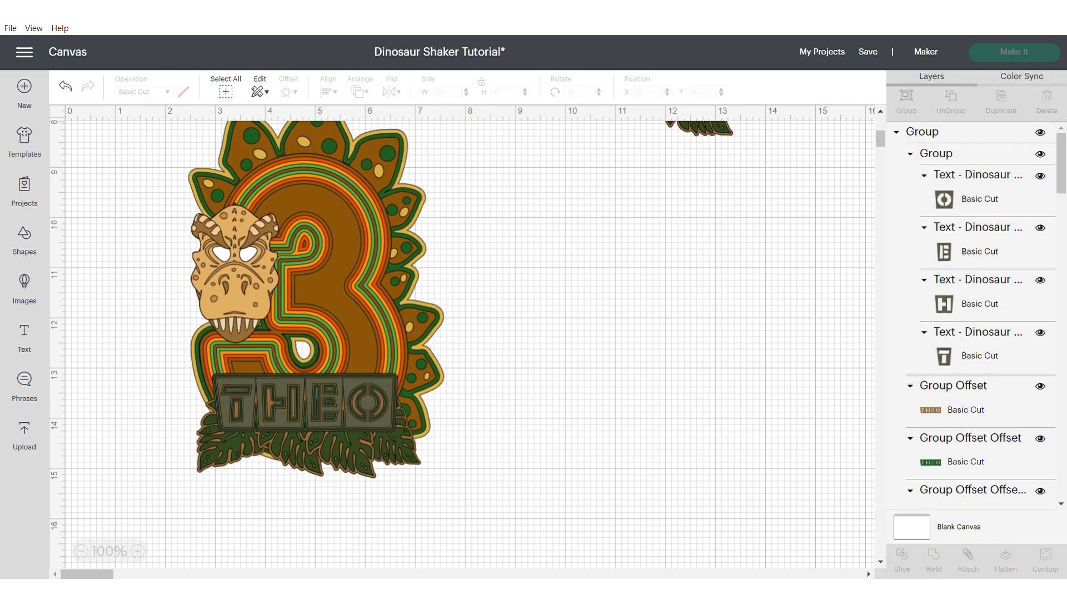
# Shift the individual leaves so they fan out evenly beneath the enlarged name.
pyautogui.moveTo(375, 439); pyautogui.dragTo(283, 419)
pyautogui.click(346, 450)
pyautogui.click(503, 445)
pyautogui.click(283, 448)
pyautogui.click(503, 444)
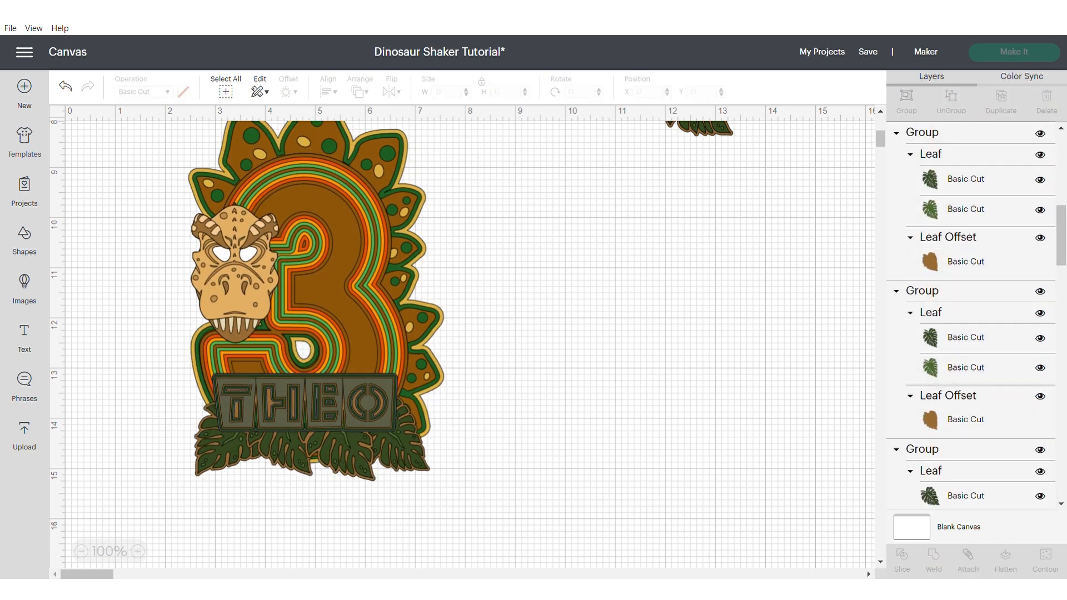
pyautogui.moveTo(344, 456); pyautogui.dragTo(340, 454)
pyautogui.click(403, 449)
pyautogui.moveTo(429, 485); pyautogui.dragTo(408, 447)
pyautogui.click(503, 444)
# Group the four leaves without the name and move them to the blank area beside the number 3.
pyautogui.click(305, 402)
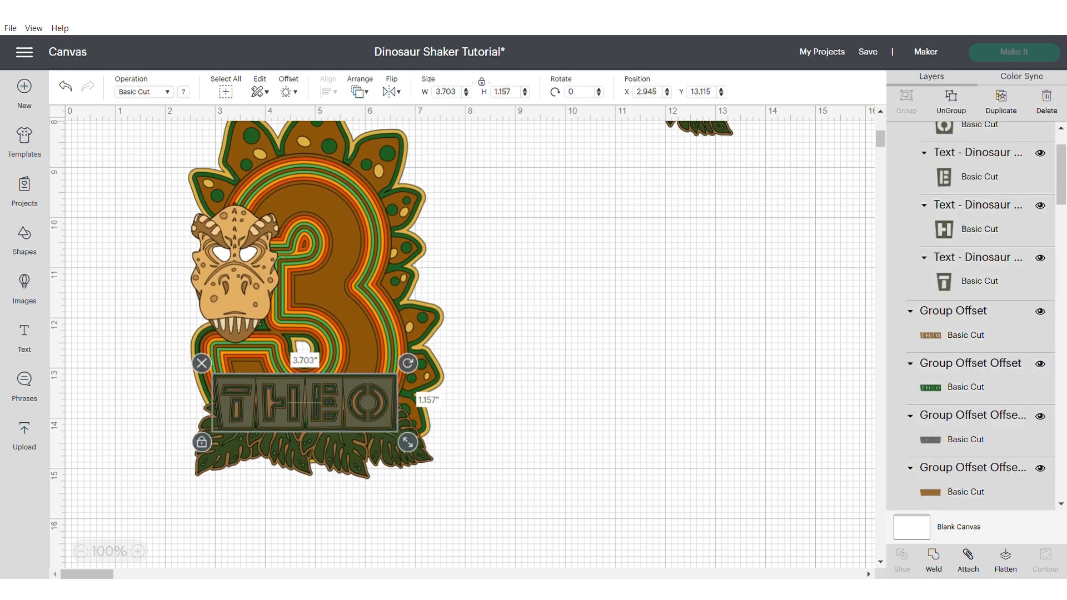
pyautogui.click(906, 102)
pyautogui.scroll(-10, 971, 333)
pyautogui.click(503, 445)
pyautogui.scroll(-2, 503, 389)
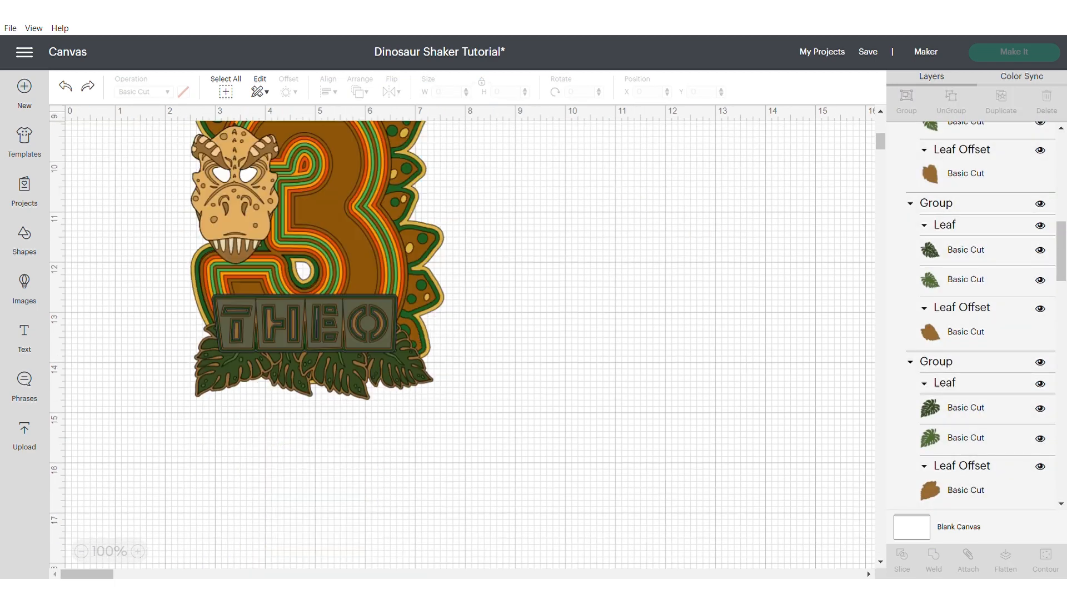
pyautogui.click(304, 323)
pyautogui.click(951, 102)
pyautogui.moveTo(1061, 236); pyautogui.dragTo(1061, 296)
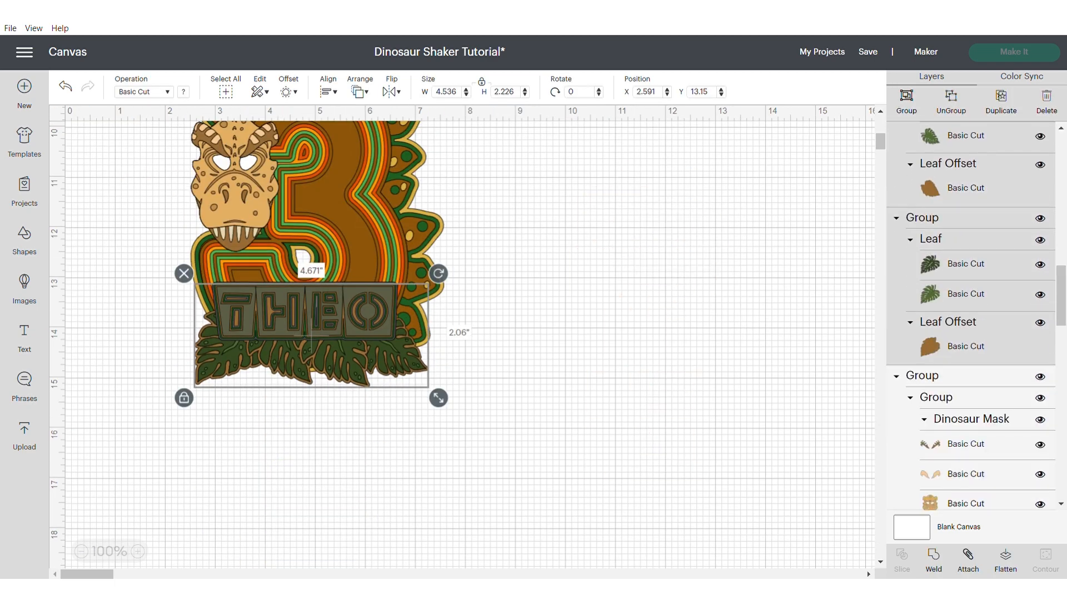
pyautogui.hotkey('ctrl', 'g')
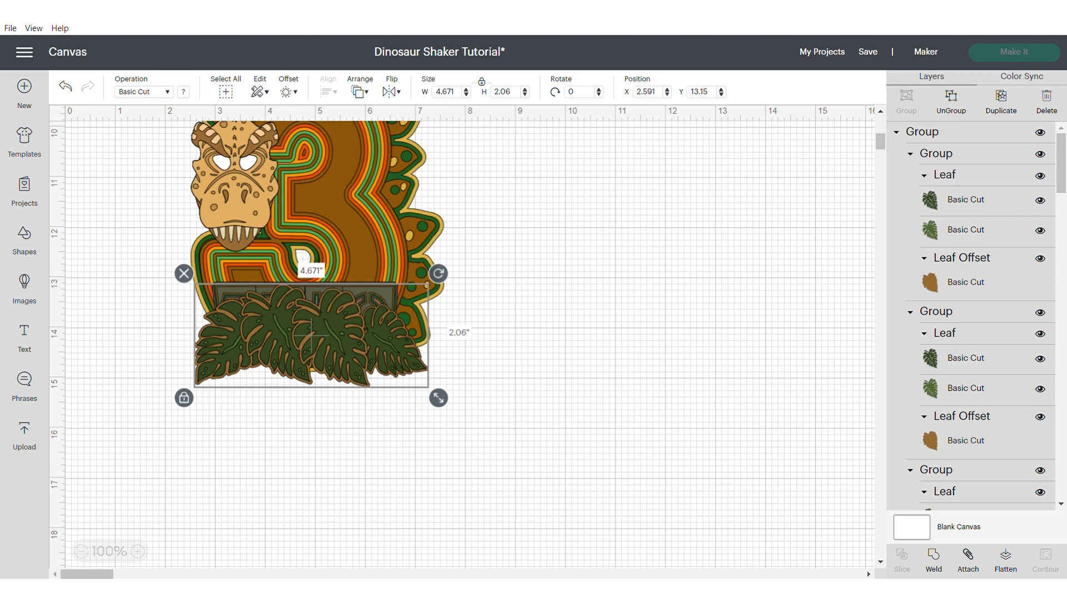
pyautogui.rightClick(310, 333)
pyautogui.moveTo(312, 334); pyautogui.dragTo(597, 429)
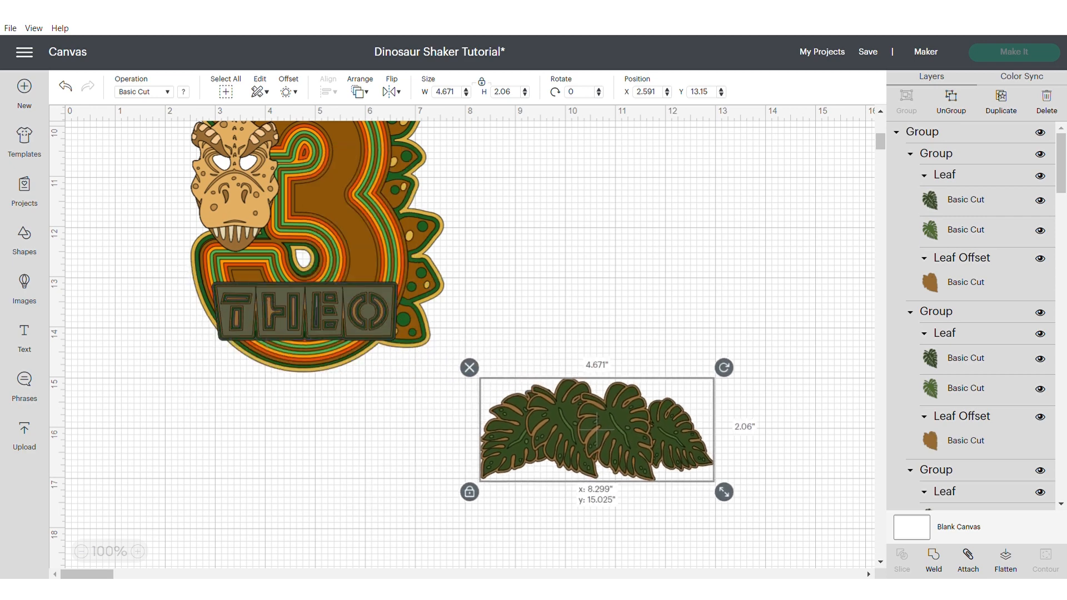
# Duplicate the leaf group, weld the copy into one brown silhouette and place it over the original leaves.
pyautogui.rightClick(630, 437)
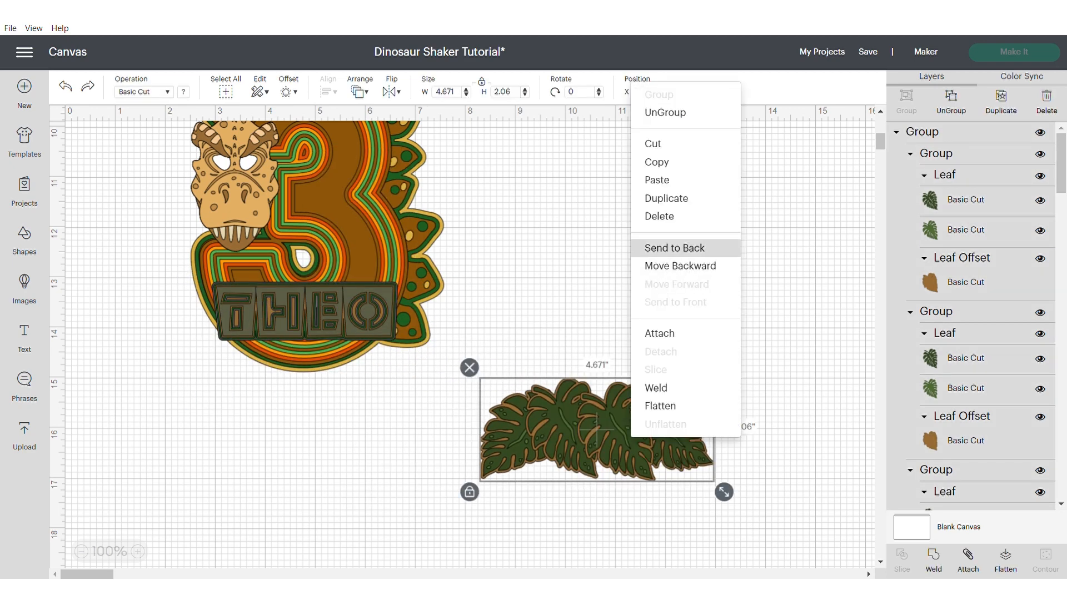
pyautogui.click(666, 198)
pyautogui.moveTo(610, 442); pyautogui.dragTo(607, 288)
pyautogui.press('Escape')
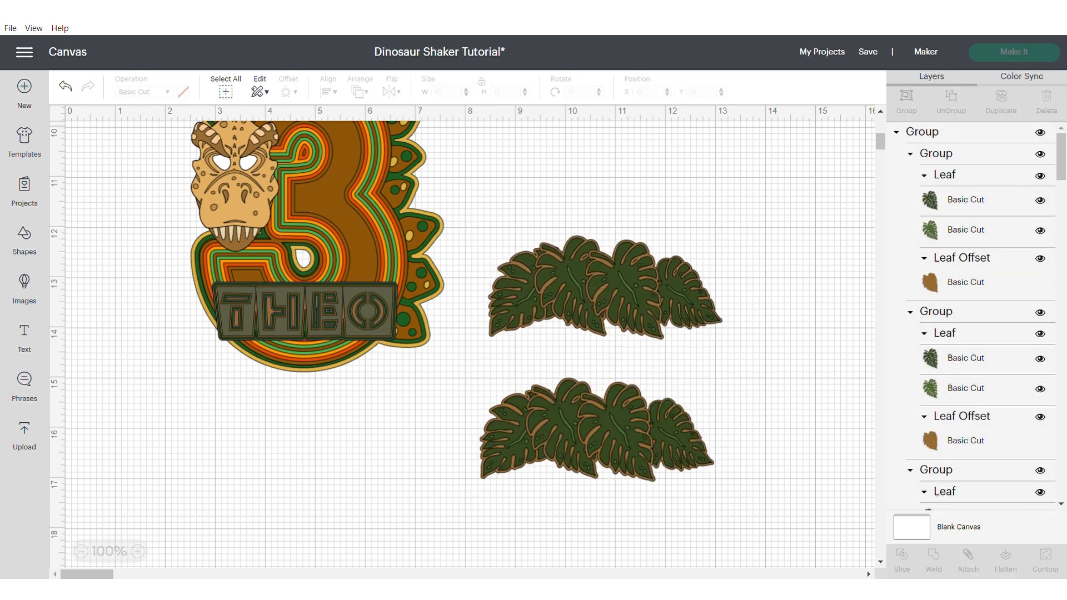
pyautogui.moveTo(605, 287); pyautogui.dragTo(595, 432)
pyautogui.rightClick(595, 432)
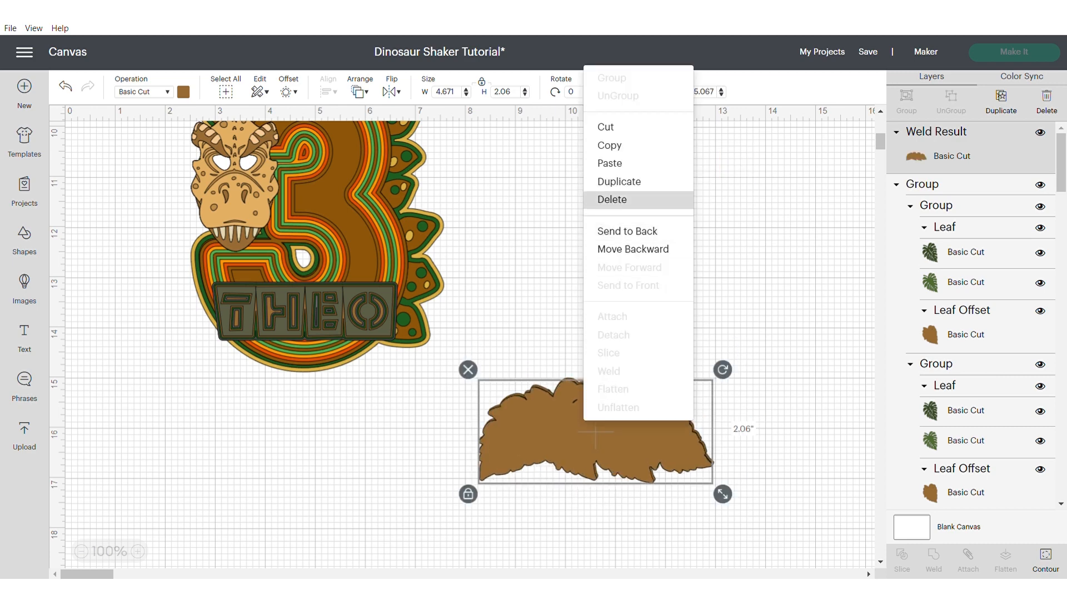
# Send the welded leaf silhouette to the back, then center it with the leaves and group them.
pyautogui.click(628, 232)
pyautogui.moveTo(694, 331); pyautogui.dragTo(561, 439)
pyautogui.click(328, 92)
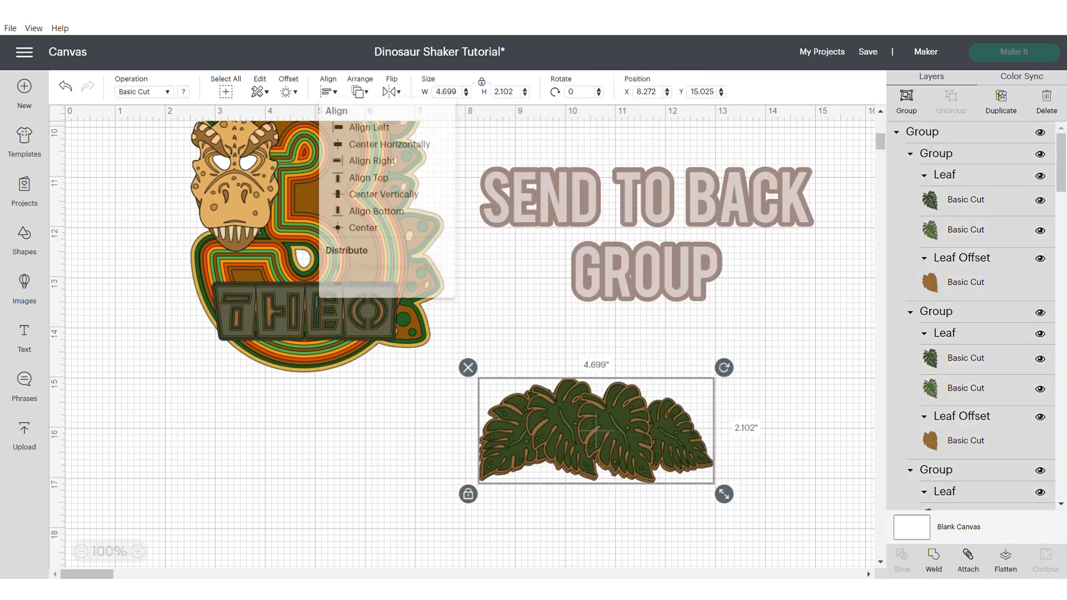
pyautogui.click(366, 239)
pyautogui.hotkey('ctrl', 'g')
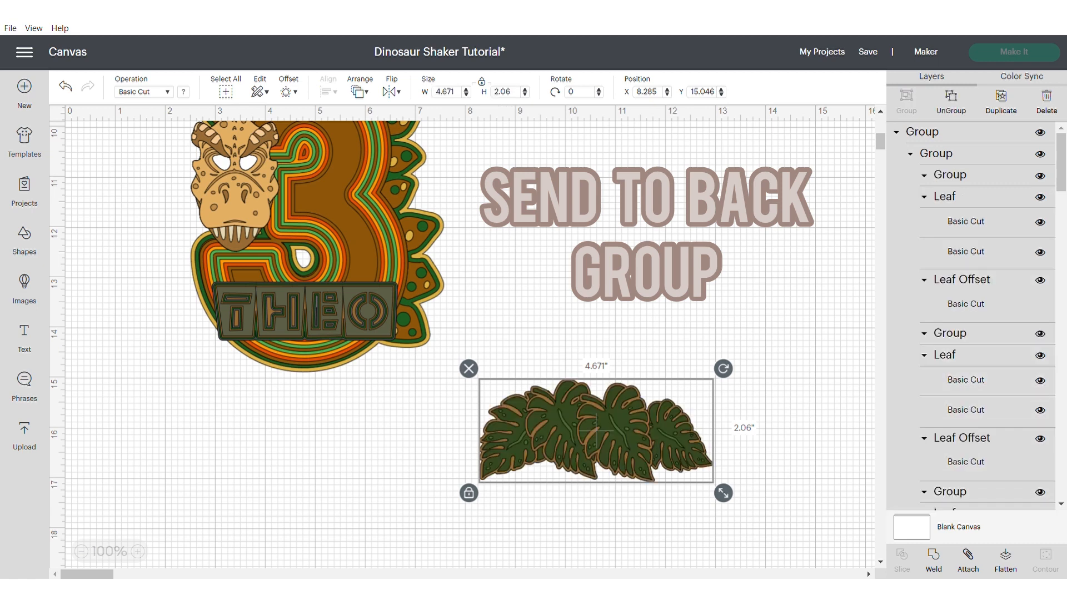
# Move the name onto the upper part of the leaf group and bring it to the front.
pyautogui.click(306, 312)
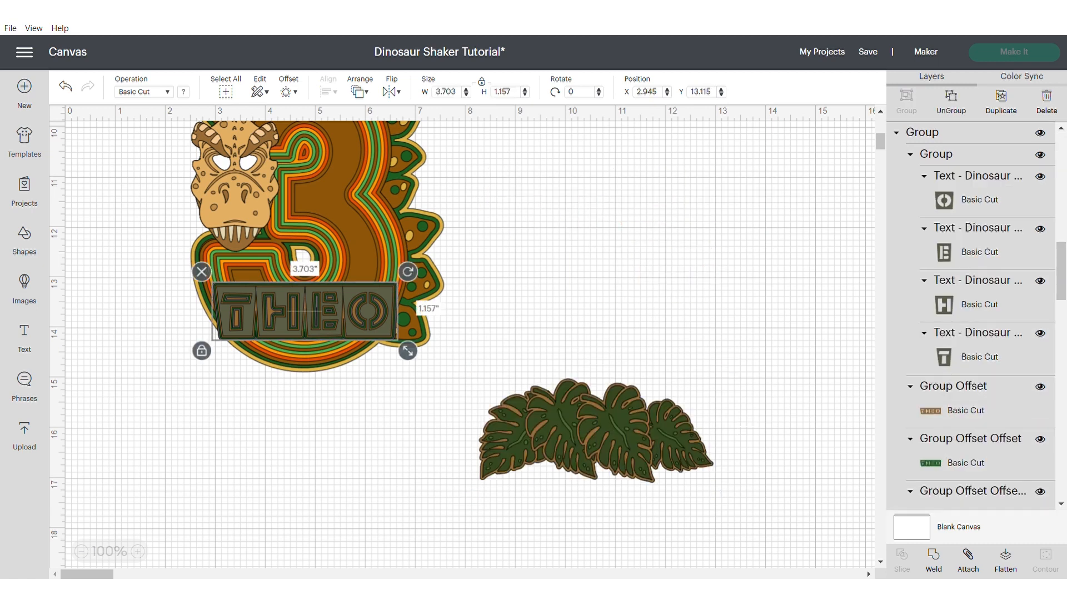
pyautogui.moveTo(306, 312); pyautogui.dragTo(591, 404)
pyautogui.click(360, 92)
pyautogui.click(410, 165)
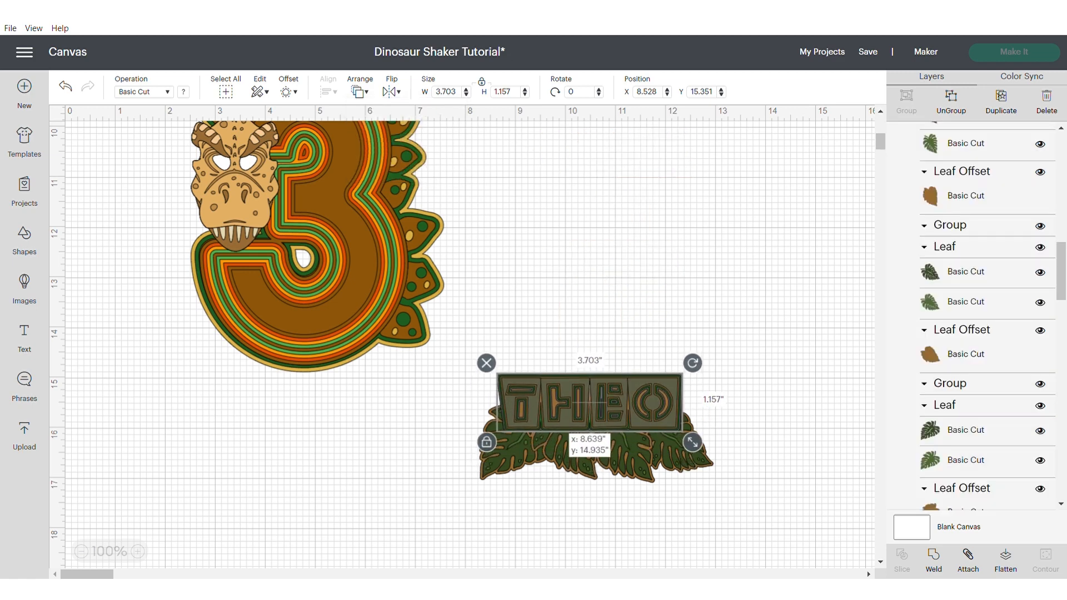
pyautogui.click(639, 323)
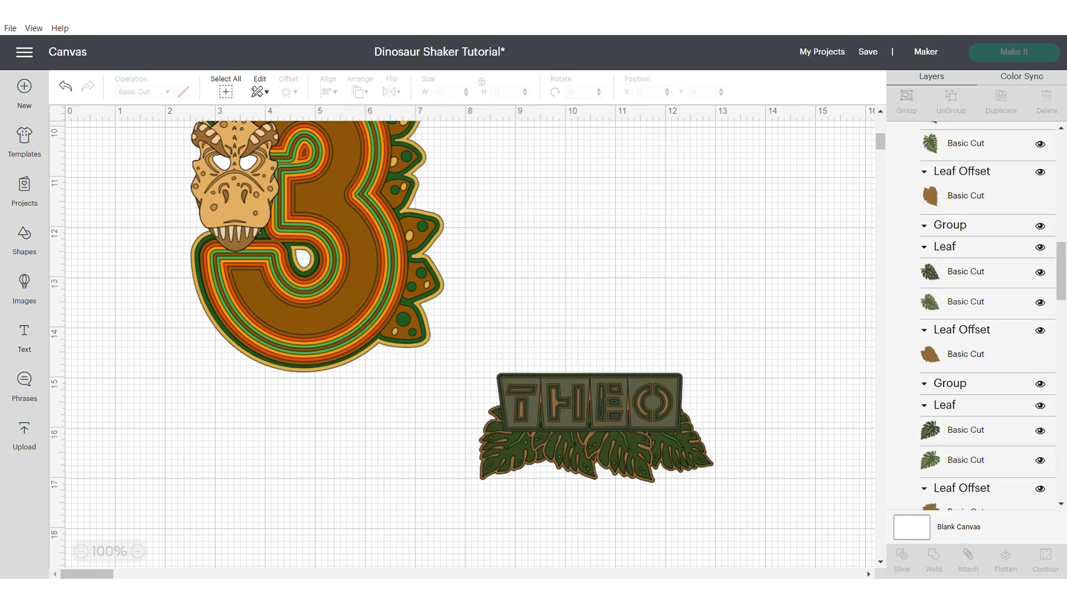
# Duplicate the brown back layer of the name lettering.
pyautogui.click(590, 403)
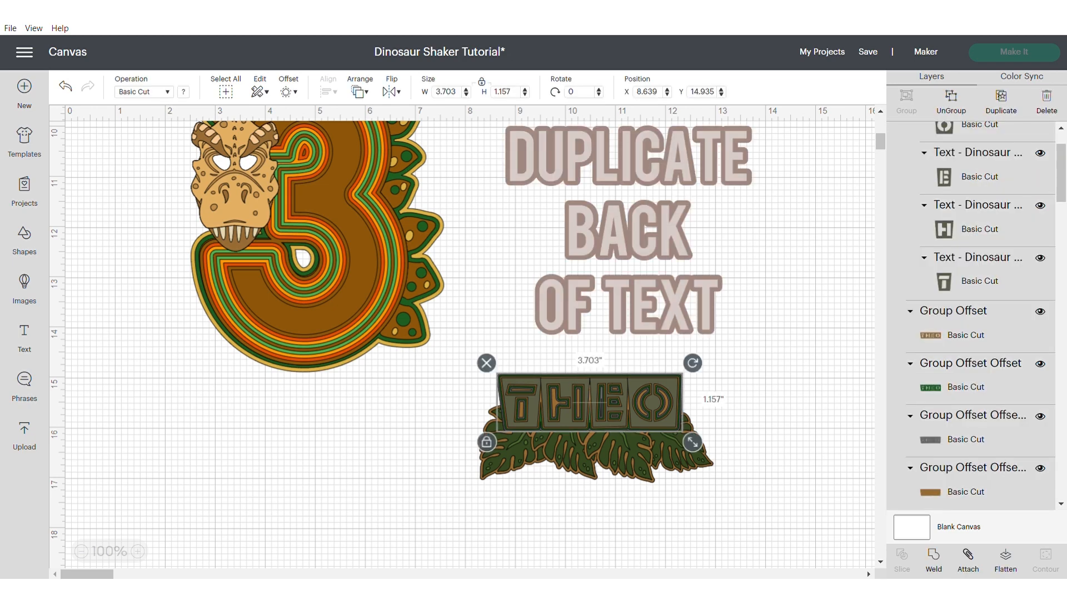
pyautogui.scroll(-5, 971, 315)
pyautogui.click(965, 212)
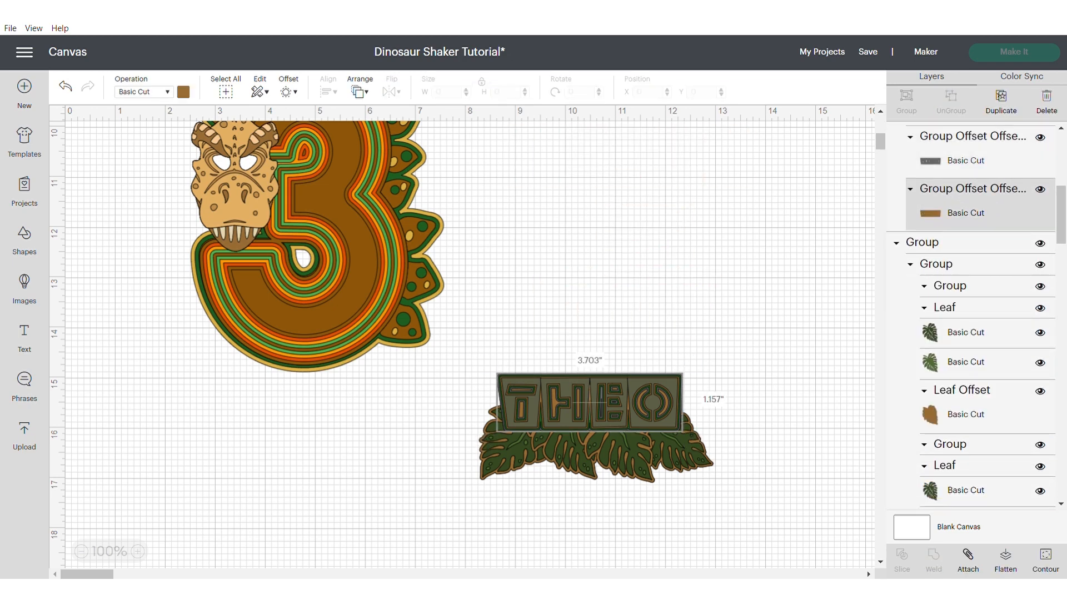
pyautogui.click(1001, 101)
# Move the name off the leaves, then center it with its duplicated back layer and group them.
pyautogui.click(590, 403)
pyautogui.moveTo(590, 403); pyautogui.dragTo(608, 319)
pyautogui.moveTo(478, 234); pyautogui.dragTo(734, 361)
pyautogui.click(328, 92)
pyautogui.click(367, 239)
pyautogui.click(907, 102)
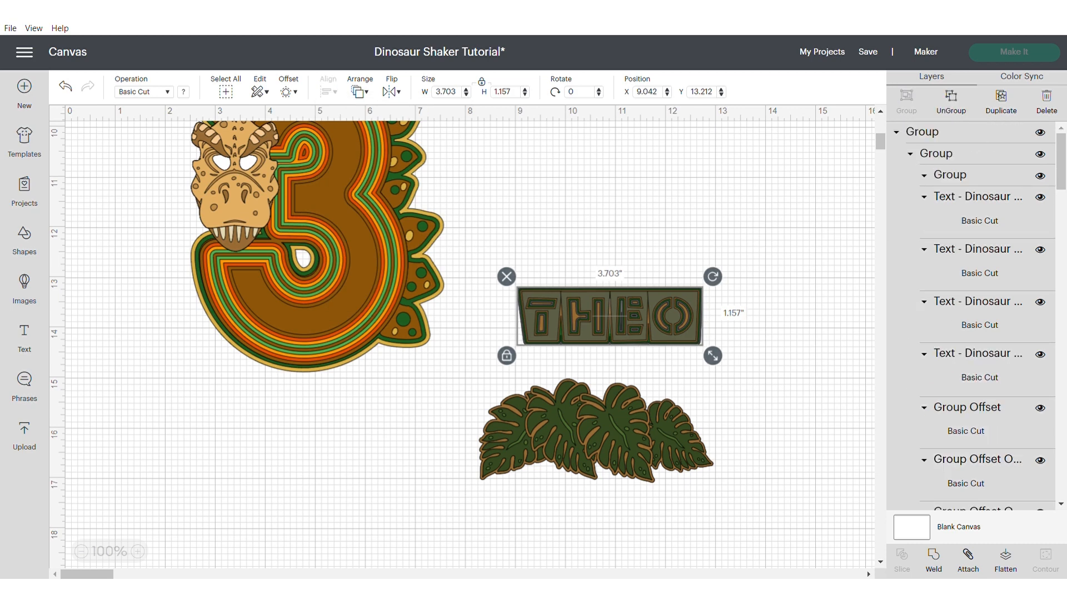
# Place the name back over the top of the leaves and group the two.
pyautogui.moveTo(609, 318); pyautogui.dragTo(586, 401)
pyautogui.moveTo(770, 484); pyautogui.dragTo(533, 389)
pyautogui.click(906, 101)
# Move the grouped name plate onto the number 3, lower the number, and realign the plate over its bottom.
pyautogui.moveTo(596, 427)
pyautogui.mouseDown()
pyautogui.moveTo(282, 295)
pyautogui.moveTo(313, 311)
pyautogui.mouseUp()
pyautogui.moveTo(563, 330); pyautogui.dragTo(272, 193)
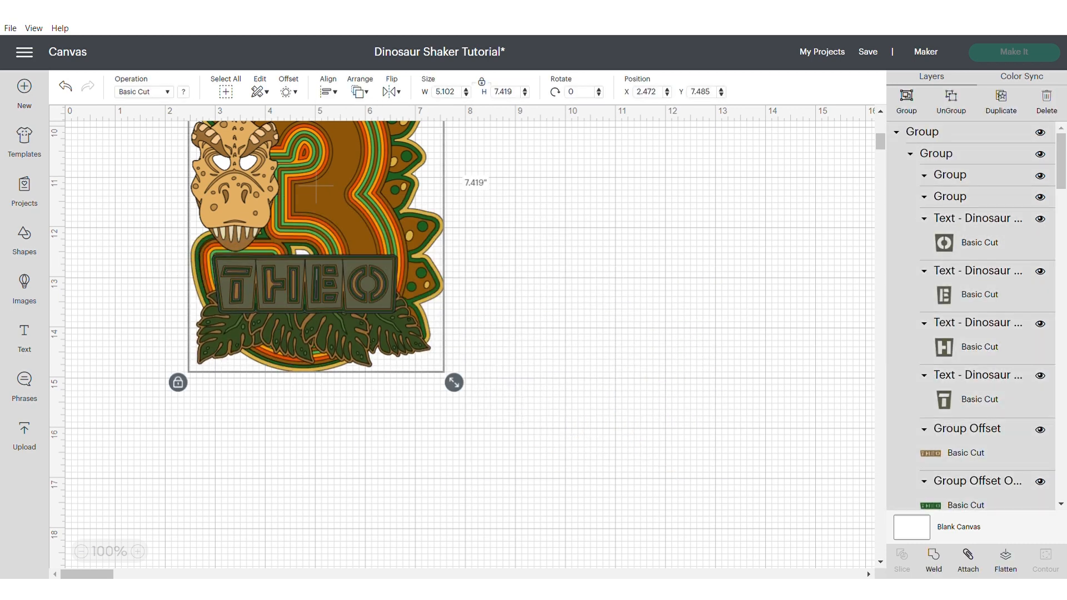
pyautogui.moveTo(311, 223); pyautogui.dragTo(325, 310)
pyautogui.click(555, 333)
pyautogui.moveTo(327, 384); pyautogui.dragTo(327, 400)
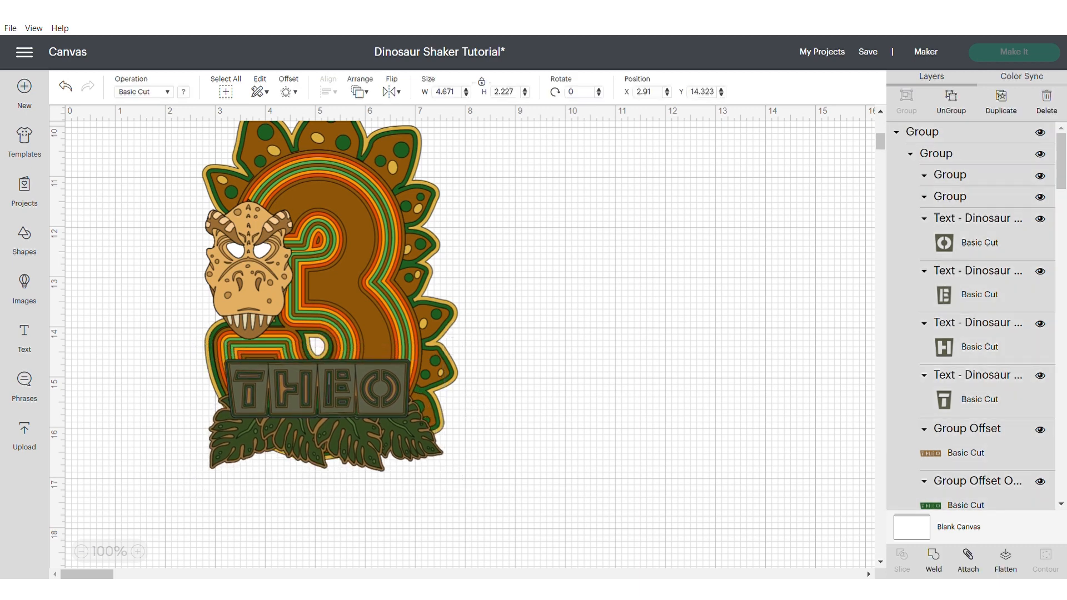
# Duplicate the name plate, move the copy beside the number 3 and weld it into a solid brown silhouette.
pyautogui.rightClick(373, 369)
pyautogui.click(408, 320)
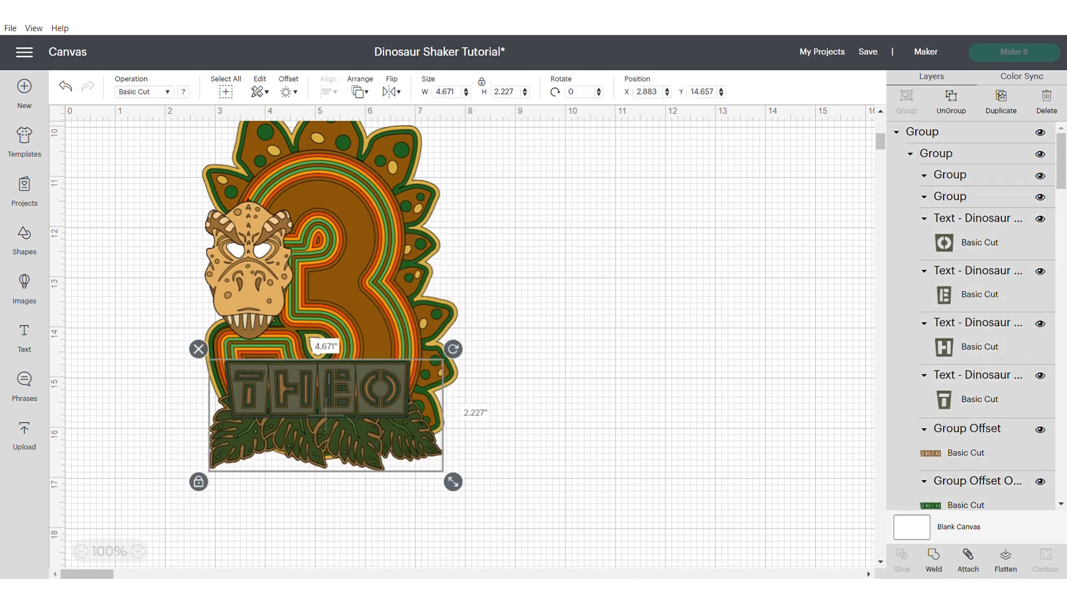
pyautogui.moveTo(334, 411); pyautogui.dragTo(629, 391)
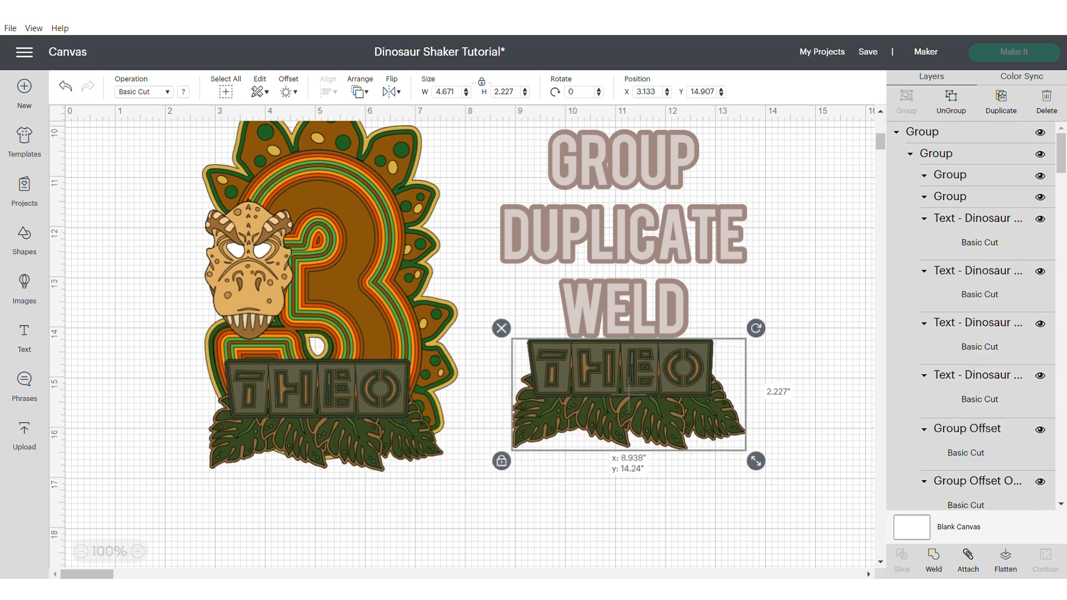
pyautogui.click(634, 500)
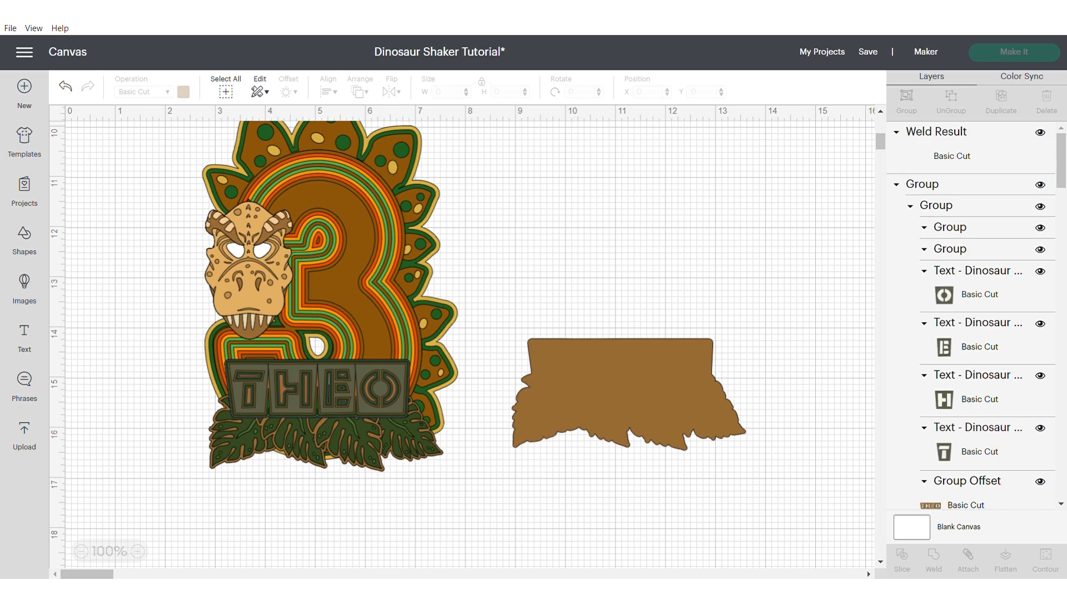
# Move the name plate onto its welded silhouette and send the silhouette to the back.
pyautogui.moveTo(325, 415); pyautogui.dragTo(608, 396)
pyautogui.rightClick(642, 389)
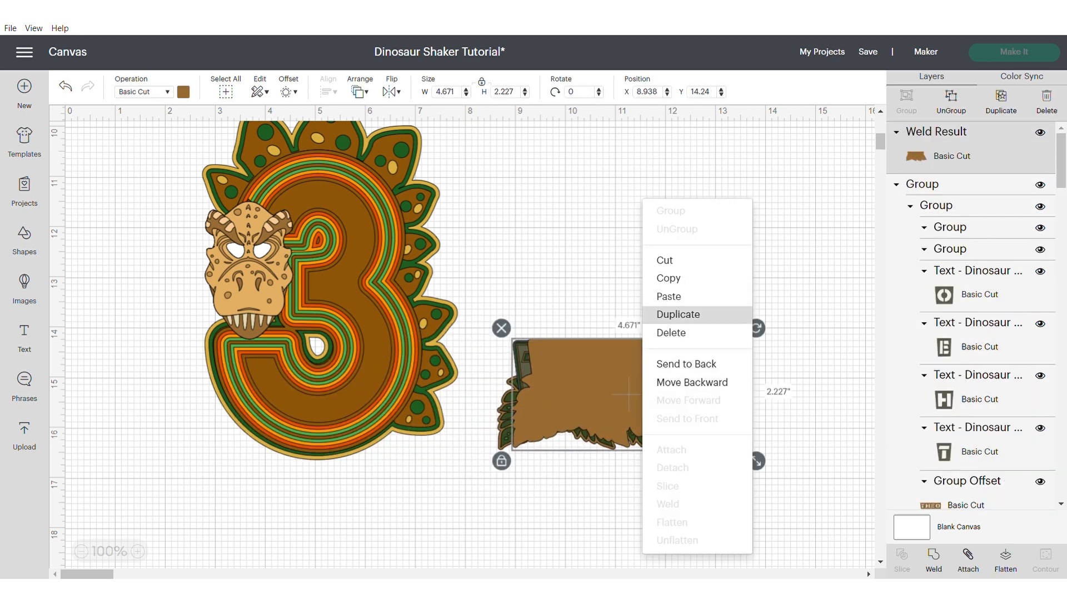
pyautogui.click(595, 386)
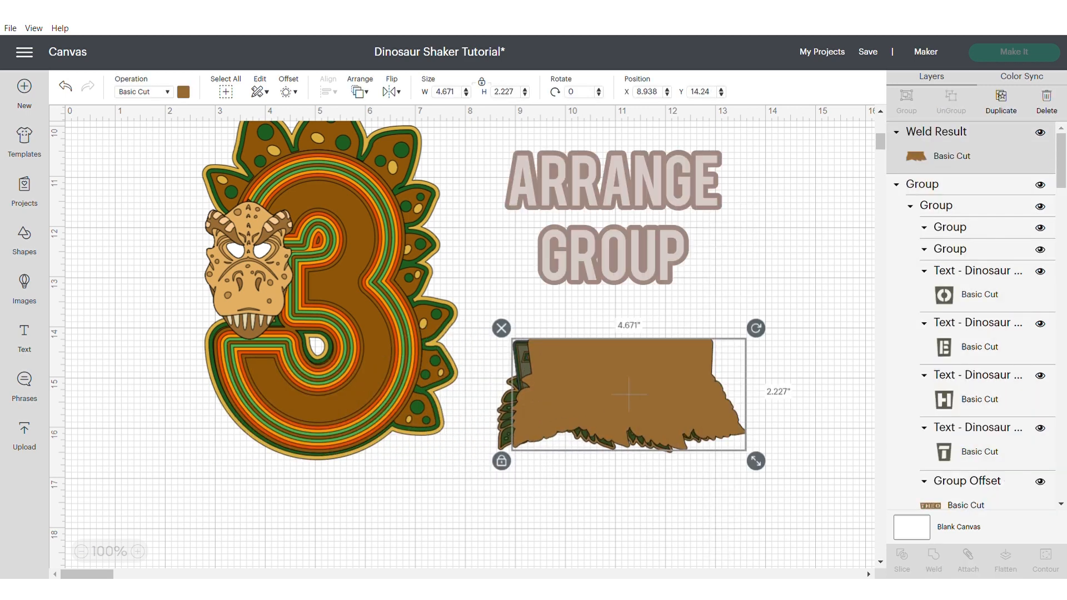
pyautogui.rightClick(593, 385)
pyautogui.click(637, 373)
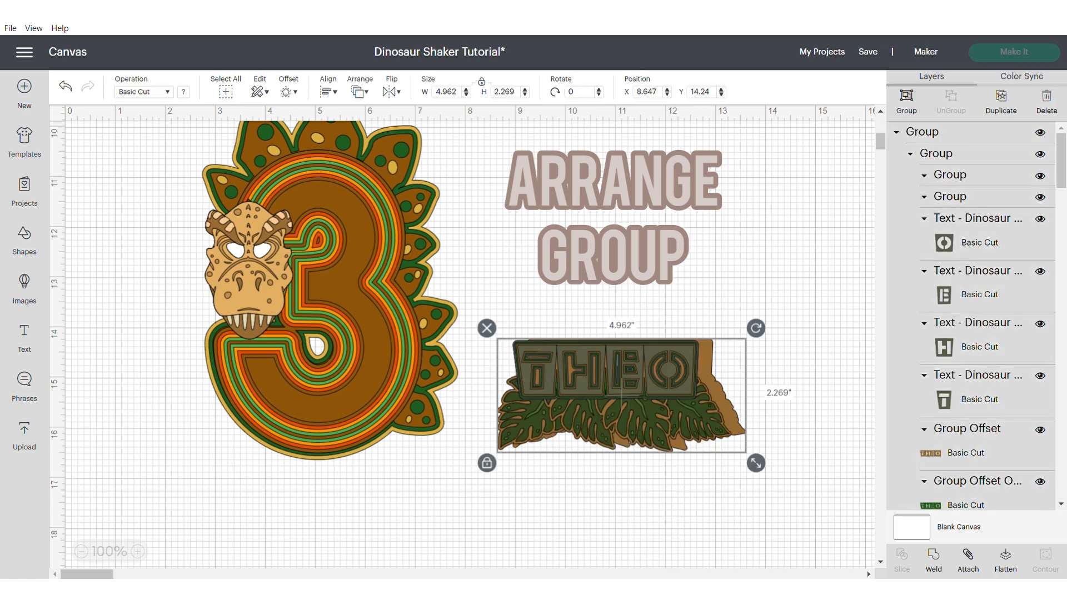
# Center the name plate on its welded backing and group them.
pyautogui.click(328, 92)
pyautogui.click(367, 238)
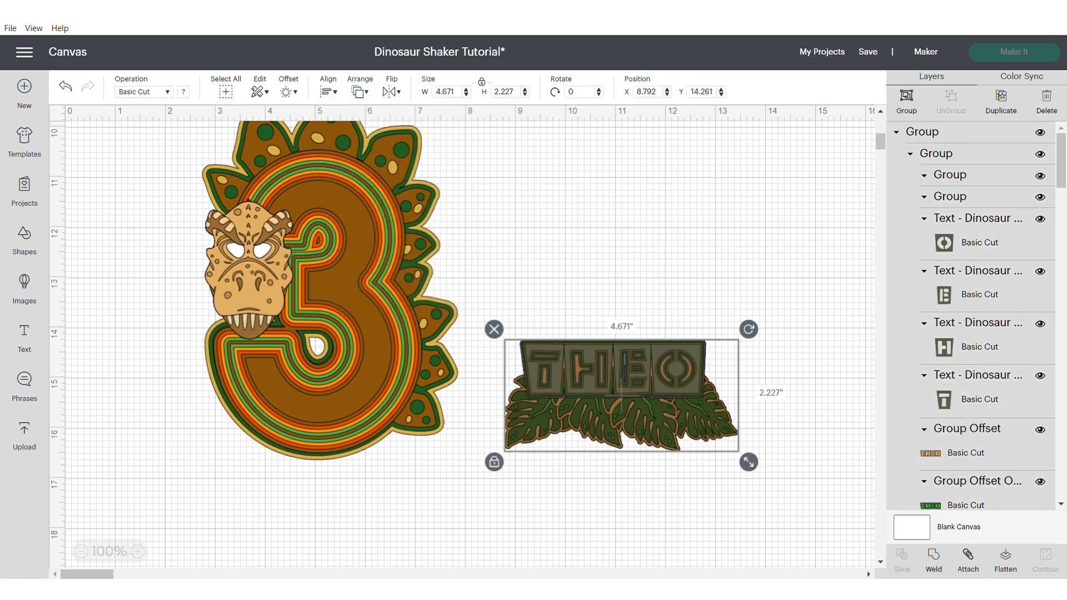
pyautogui.hotkey('ctrl', 'g')
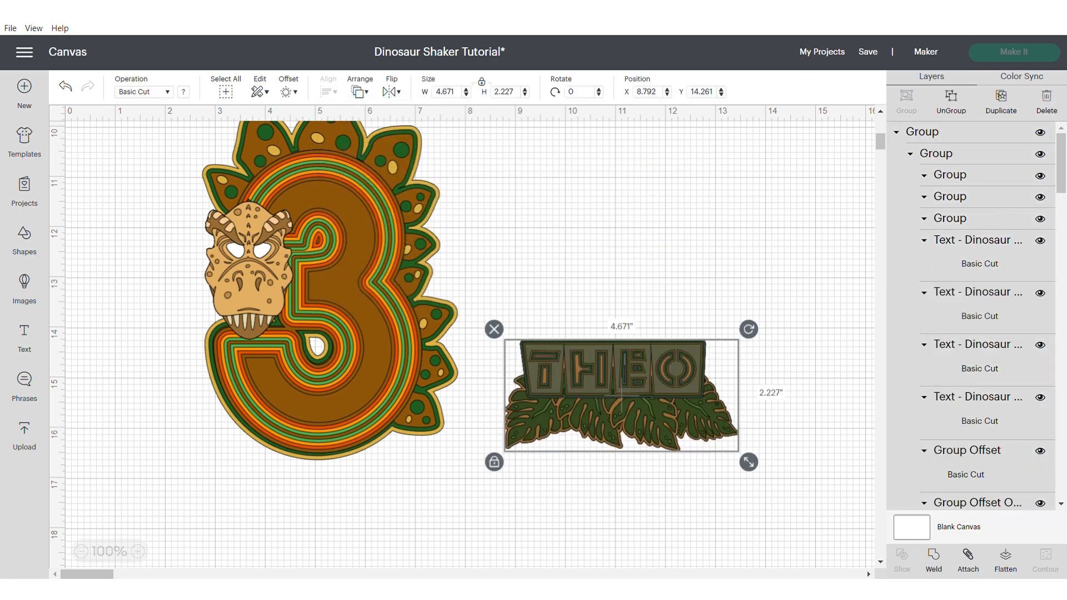
# Lower the number 3 on the canvas and place the backed name plate over its bottom.
pyautogui.moveTo(334, 278); pyautogui.dragTo(340, 342)
pyautogui.moveTo(621, 395); pyautogui.dragTo(334, 500)
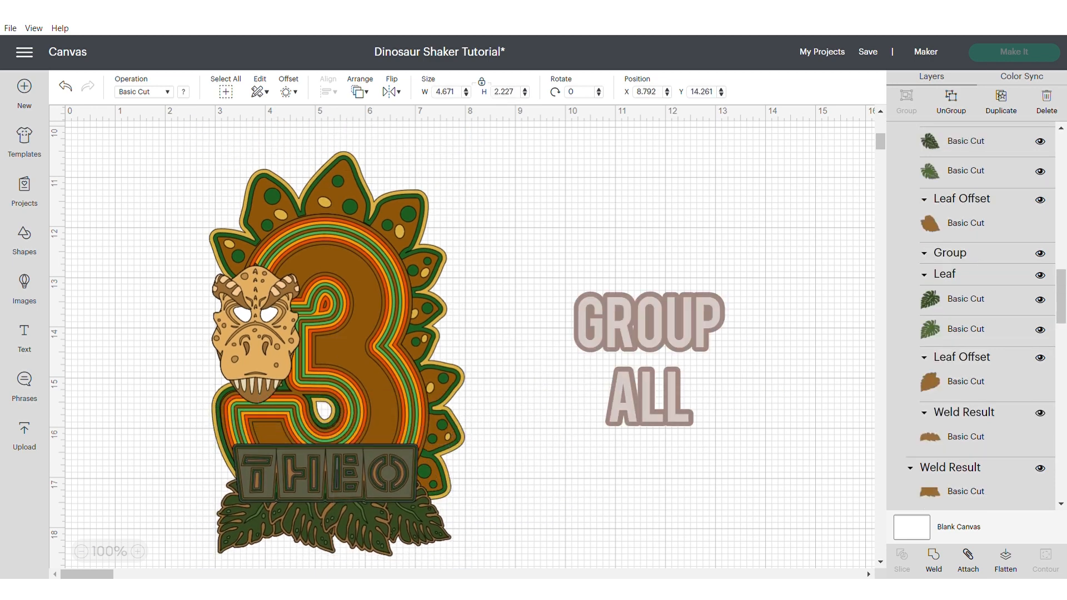
# Move the whole number 3 design up on the canvas and nudge the name plate slightly sideways over its base.
pyautogui.moveTo(565, 482); pyautogui.dragTo(269, 377)
pyautogui.moveTo(334, 356); pyautogui.dragTo(350, 332)
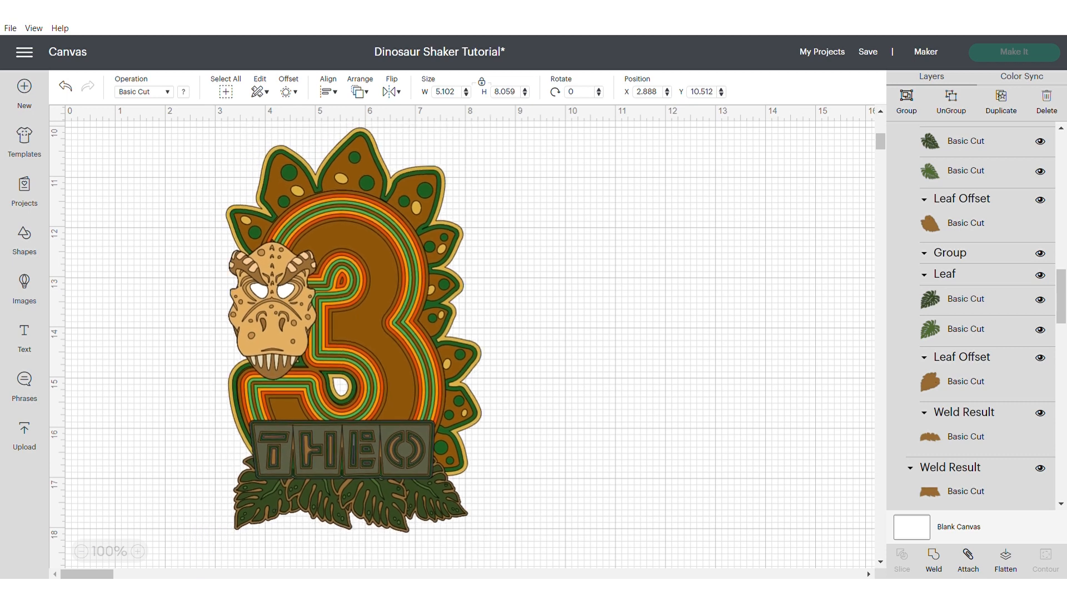
pyautogui.click(562, 389)
pyautogui.moveTo(351, 476); pyautogui.dragTo(354, 476)
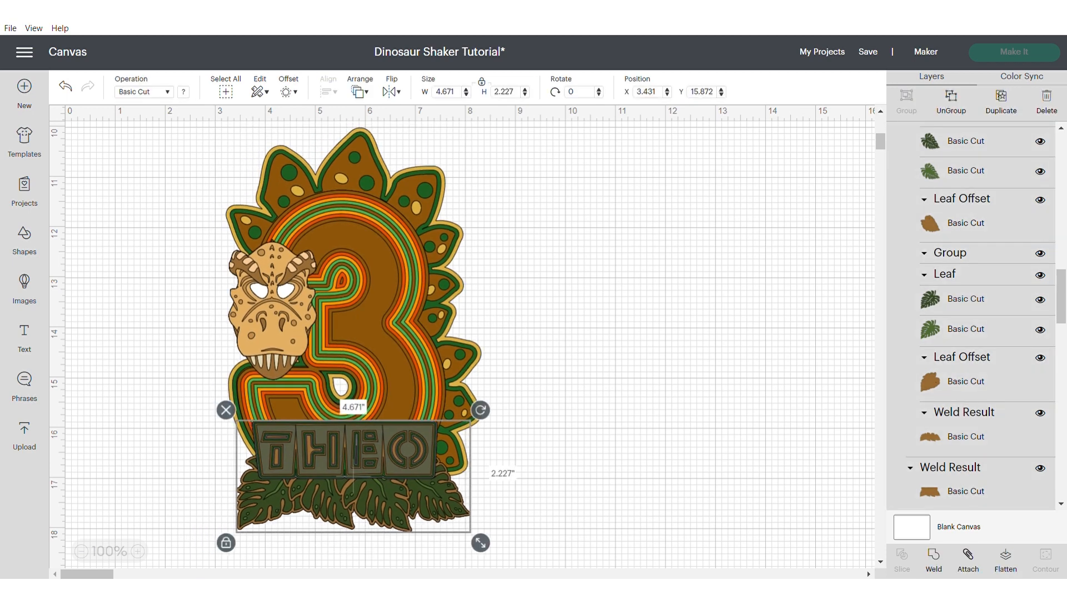
pyautogui.click(590, 422)
# Find the spare leaf group in the layers and move it down the canvas toward the number 3 design.
pyautogui.scroll(-5, 971, 333)
pyautogui.scroll(-5, 972, 333)
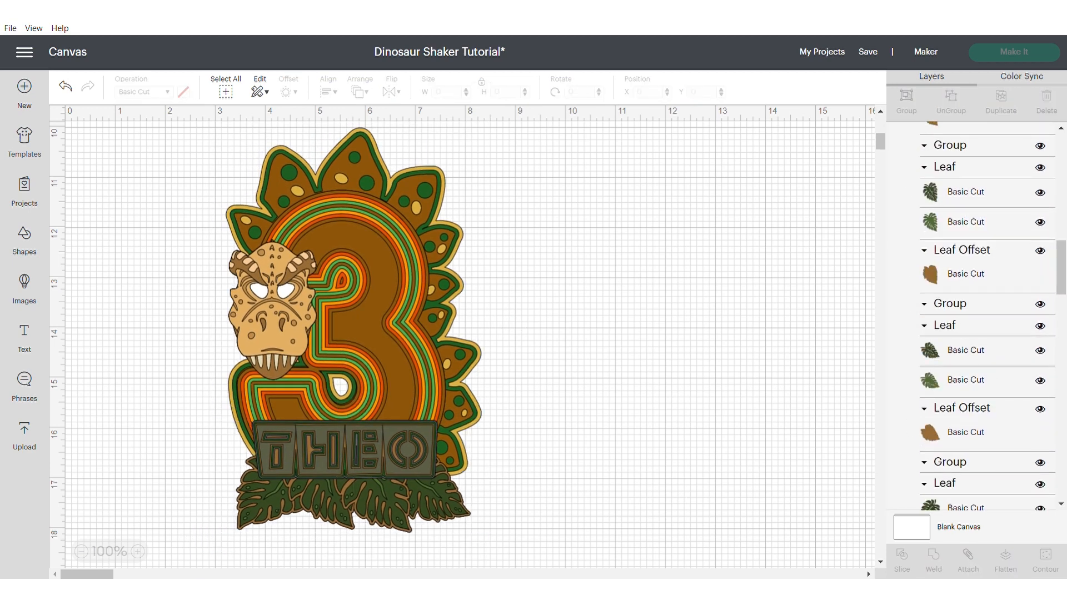
pyautogui.click(922, 287)
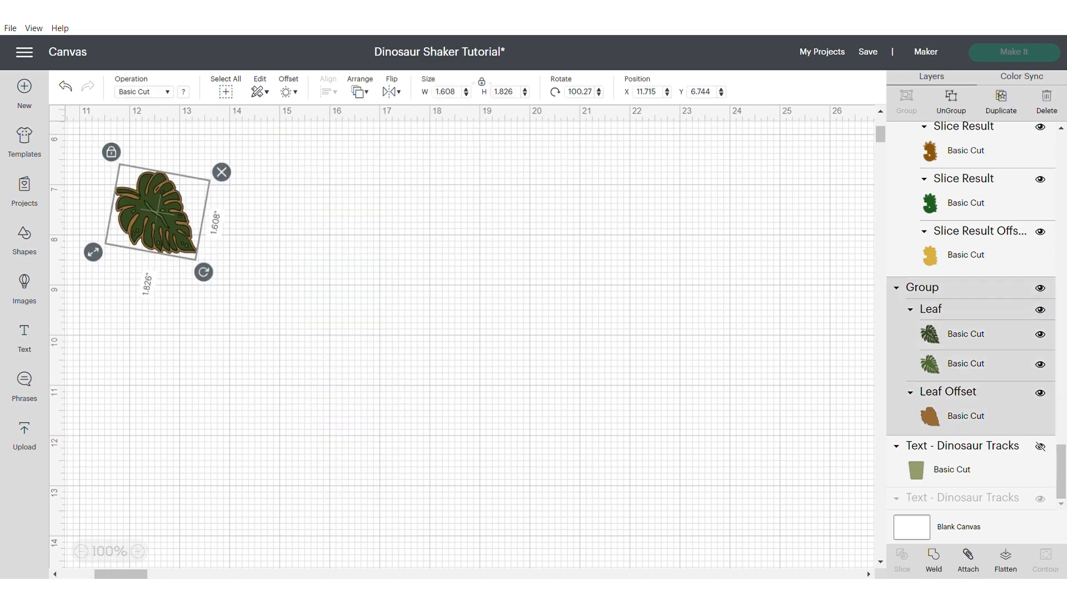
pyautogui.moveTo(105, 210); pyautogui.dragTo(73, 296)
pyautogui.moveTo(147, 214); pyautogui.dragTo(86, 375)
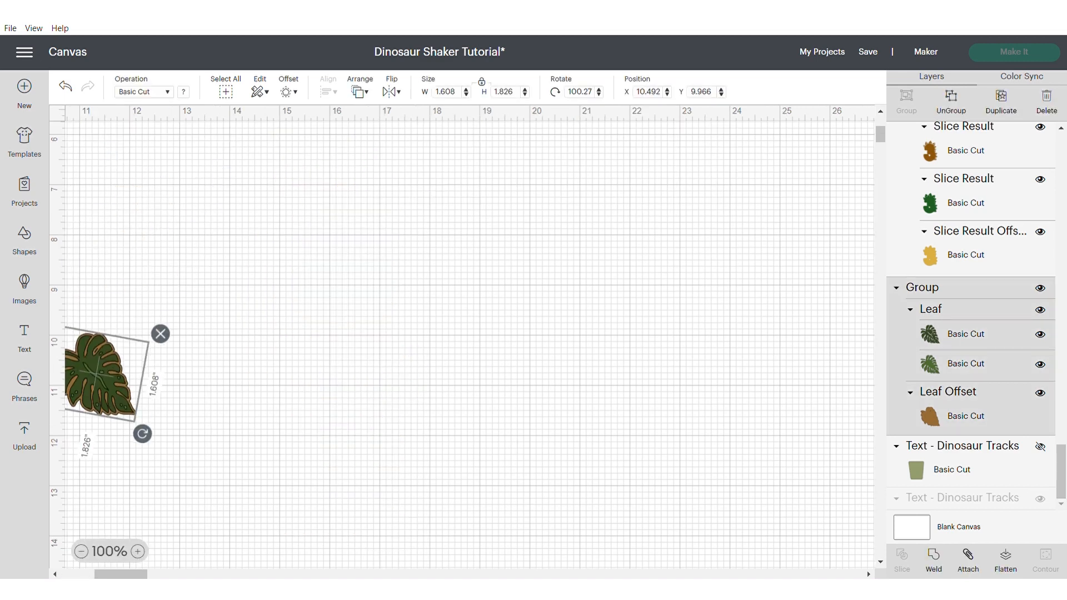
pyautogui.moveTo(115, 575); pyautogui.dragTo(87, 575)
pyautogui.scroll(-4, 356, 356)
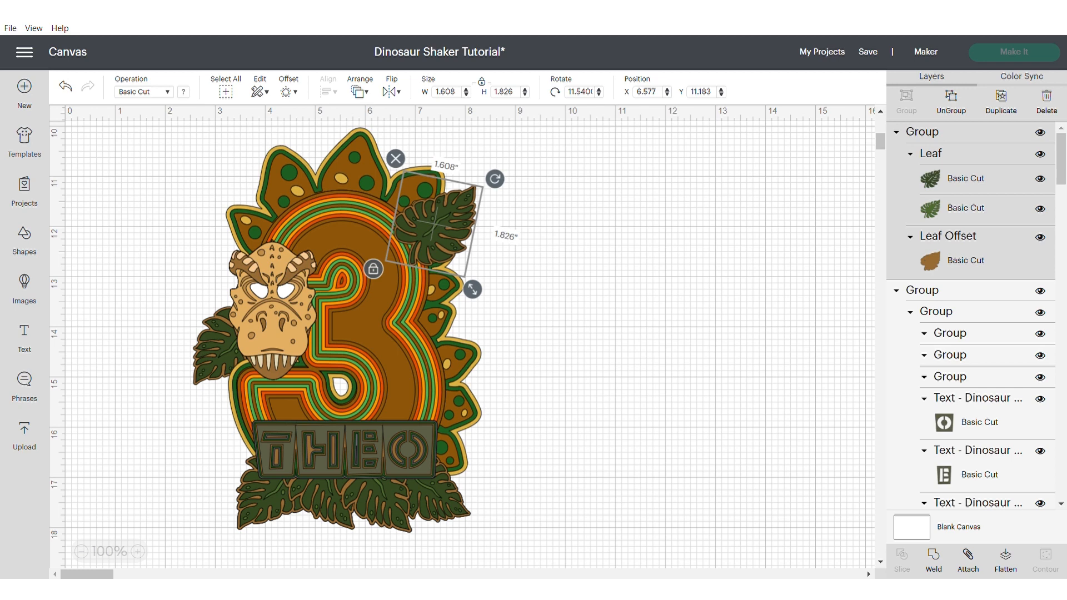
# Place one leaf on the outer curve of the number 3 and rotate the leaf behind the dinosaur mask upward.
pyautogui.moveTo(435, 228); pyautogui.dragTo(434, 302)
pyautogui.click(556, 311)
pyautogui.click(214, 346)
pyautogui.moveTo(175, 391); pyautogui.dragTo(177, 297)
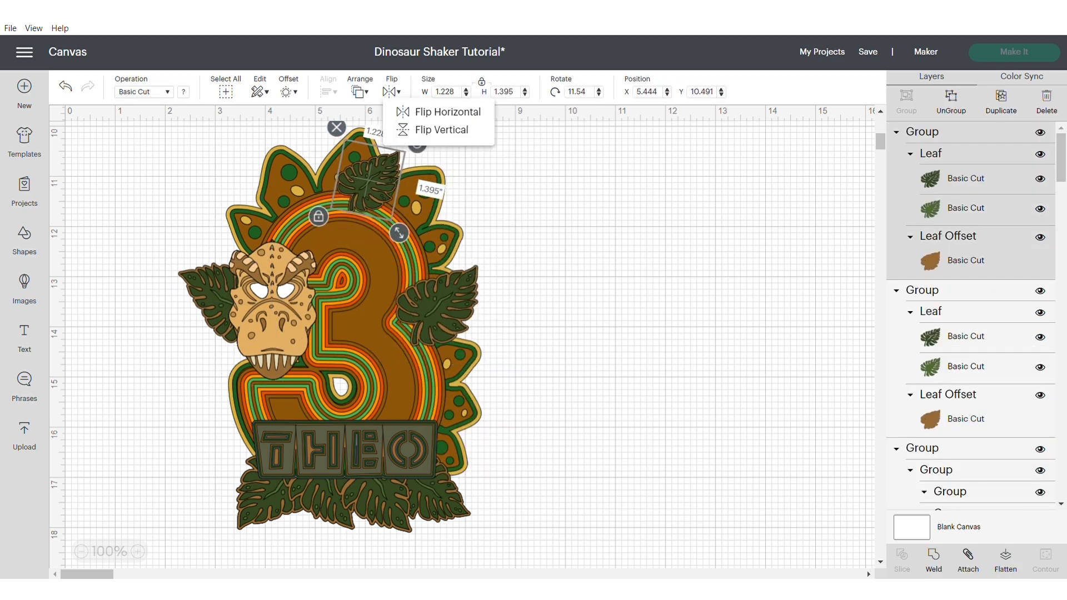
# Flip the small leaf on the top spikes horizontally, flip it back and nudge it into place.
pyautogui.click(448, 113)
pyautogui.click(391, 92)
pyautogui.click(448, 112)
pyautogui.moveTo(368, 182); pyautogui.dragTo(371, 182)
pyautogui.click(578, 223)
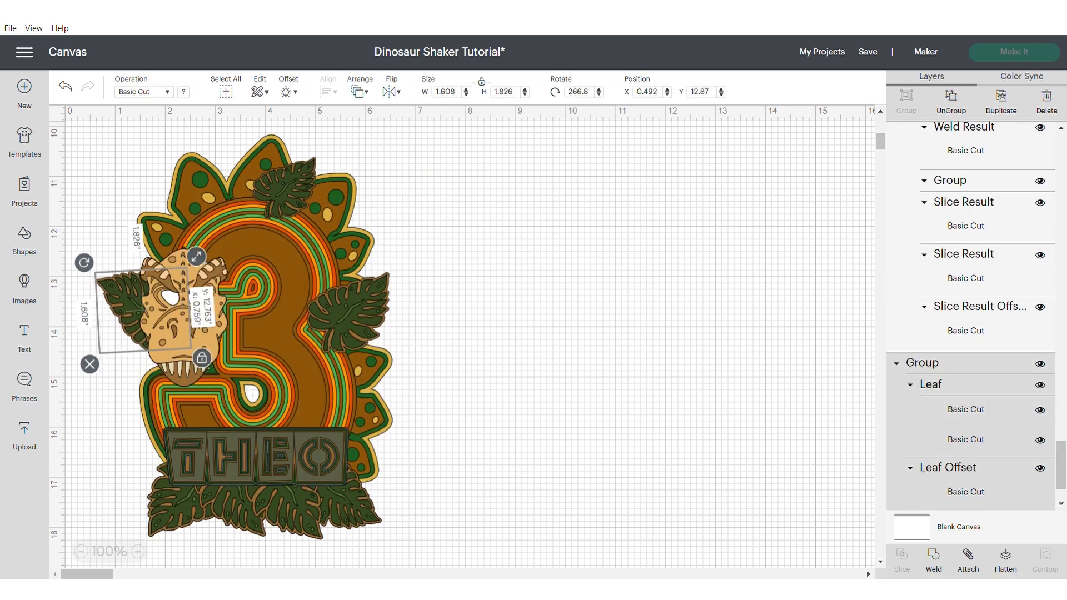
# Fine-tune the leaf on the number's outer curve, then angle and tuck the other leaf behind the dinosaur mask.
pyautogui.moveTo(123, 303); pyautogui.dragTo(124, 303)
pyautogui.click(500, 312)
pyautogui.moveTo(351, 314); pyautogui.dragTo(350, 314)
pyautogui.click(500, 311)
pyautogui.click(124, 303)
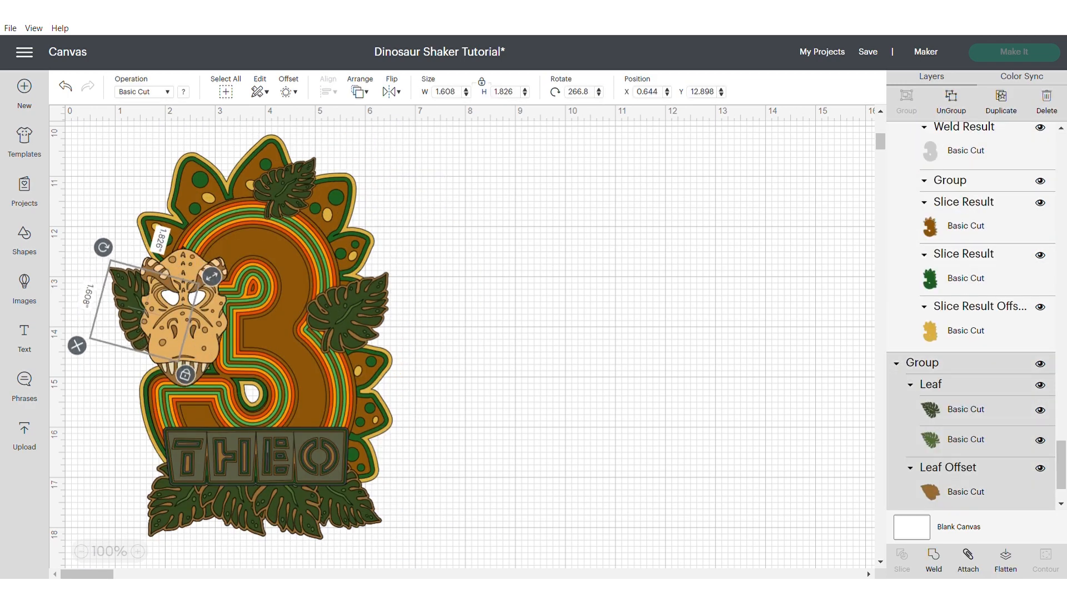
pyautogui.moveTo(126, 304); pyautogui.dragTo(128, 306)
# Select the entire number 3 design with its leaves and name plate and group it.
pyautogui.click(567, 204)
pyautogui.moveTo(567, 204); pyautogui.dragTo(65, 528)
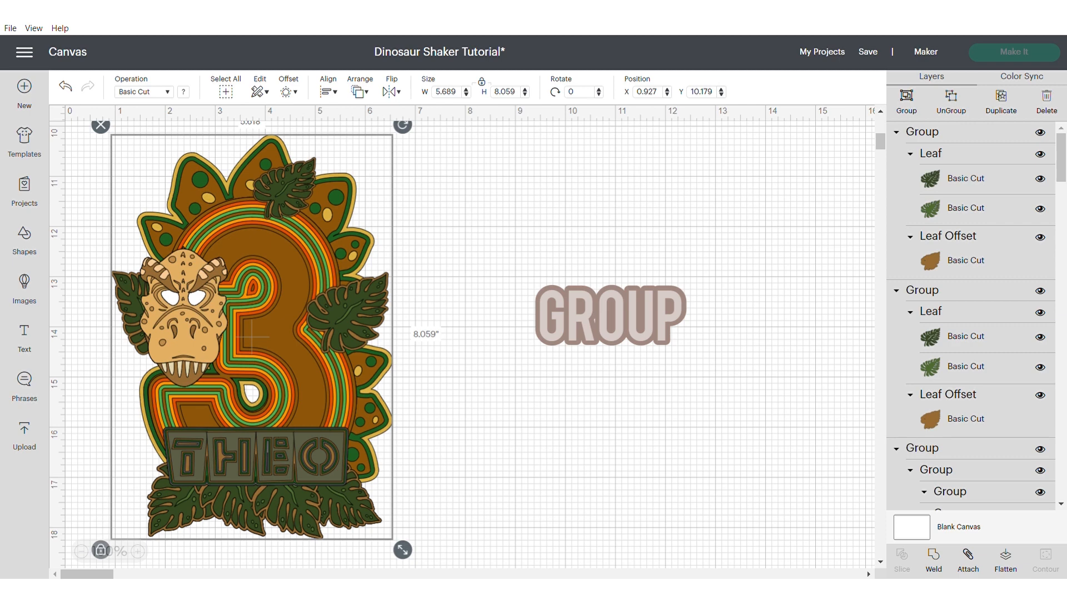
pyautogui.hotkey('ctrl', 'g')
# Duplicate the grouped design, place the copy beside the original and weld it into a solid brown silhouette.
pyautogui.rightClick(294, 272)
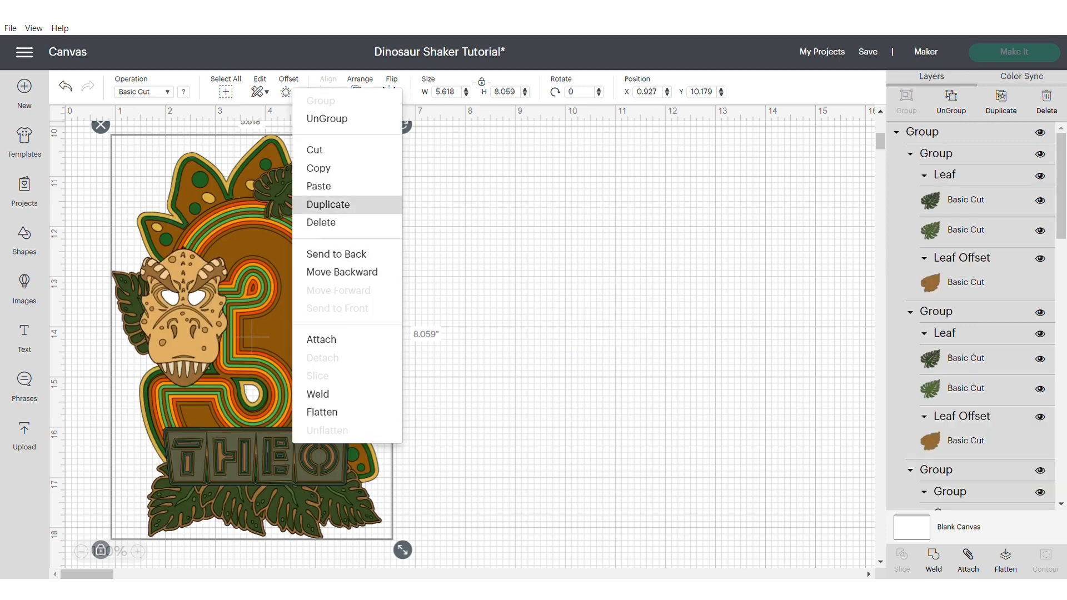
pyautogui.click(328, 204)
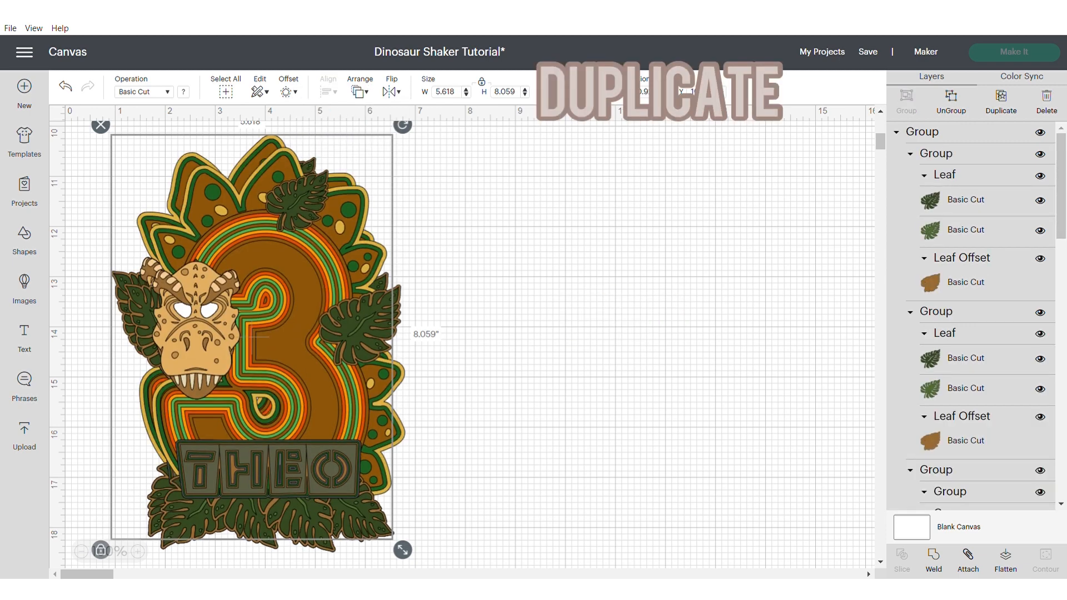
pyautogui.moveTo(264, 349); pyautogui.dragTo(553, 335)
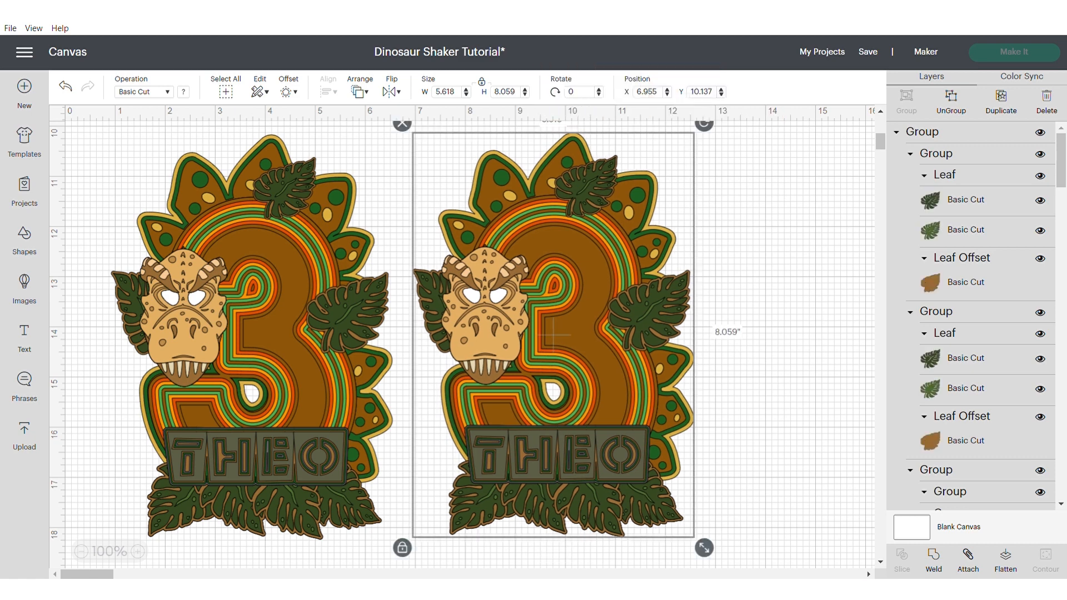
pyautogui.press('Escape')
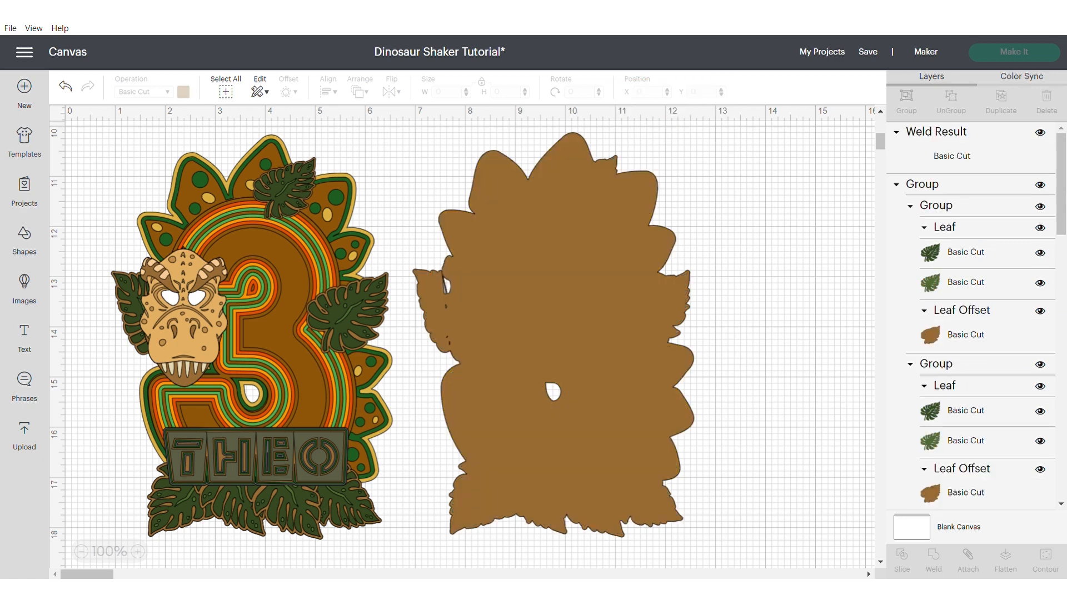
# Contour the welded silhouette to remove the small stray holes near the mask, keeping the opening in the number 3.
pyautogui.click(553, 334)
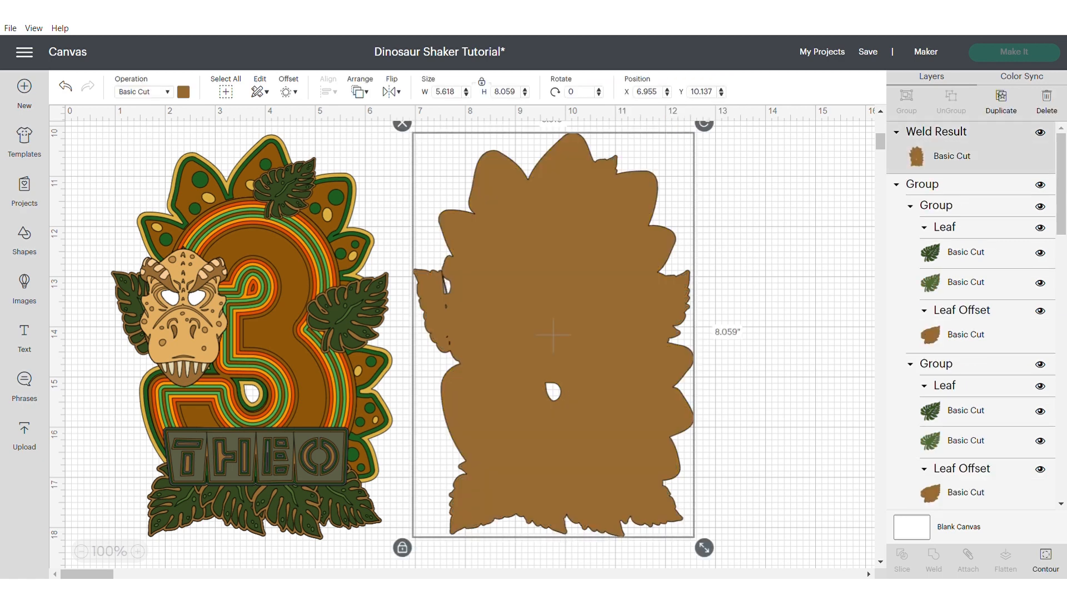
pyautogui.click(1045, 561)
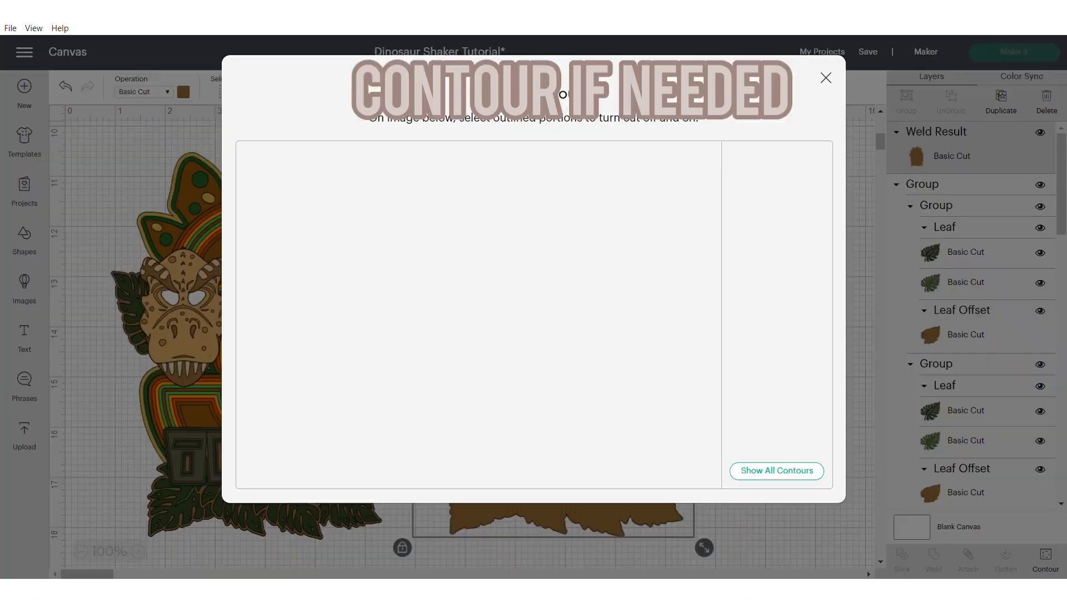
pyautogui.click(770, 224)
pyautogui.click(770, 281)
pyautogui.click(771, 338)
pyautogui.click(771, 392)
pyautogui.scroll(-1, 771, 392)
pyautogui.click(771, 424)
pyautogui.click(826, 79)
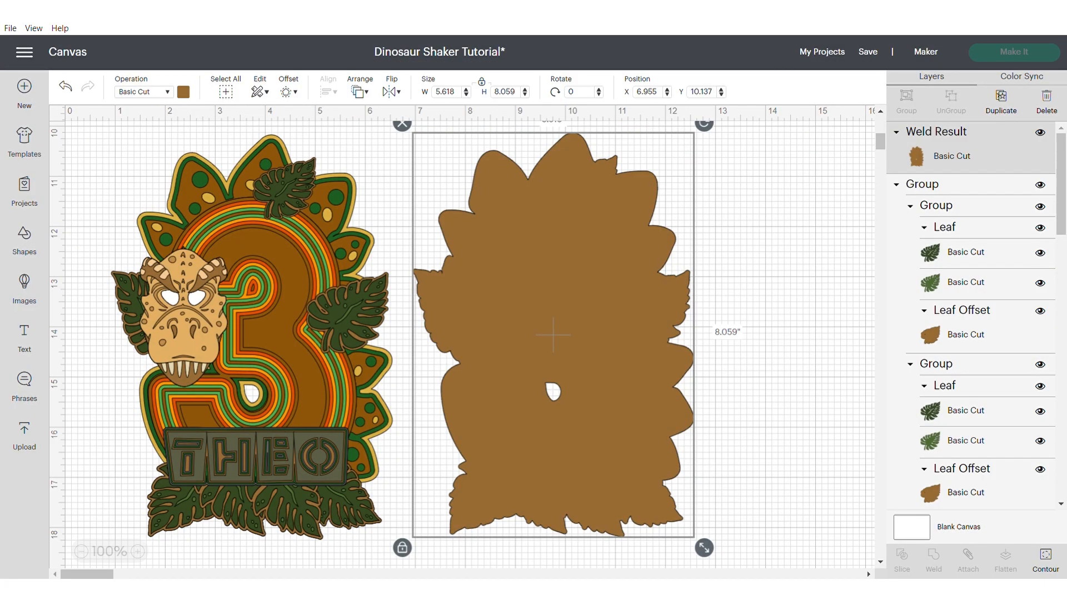
# Apply a 0.1 in offset with rounded corners to the brown silhouette.
pyautogui.click(288, 92)
pyautogui.click(350, 173)
pyautogui.write('0.1')
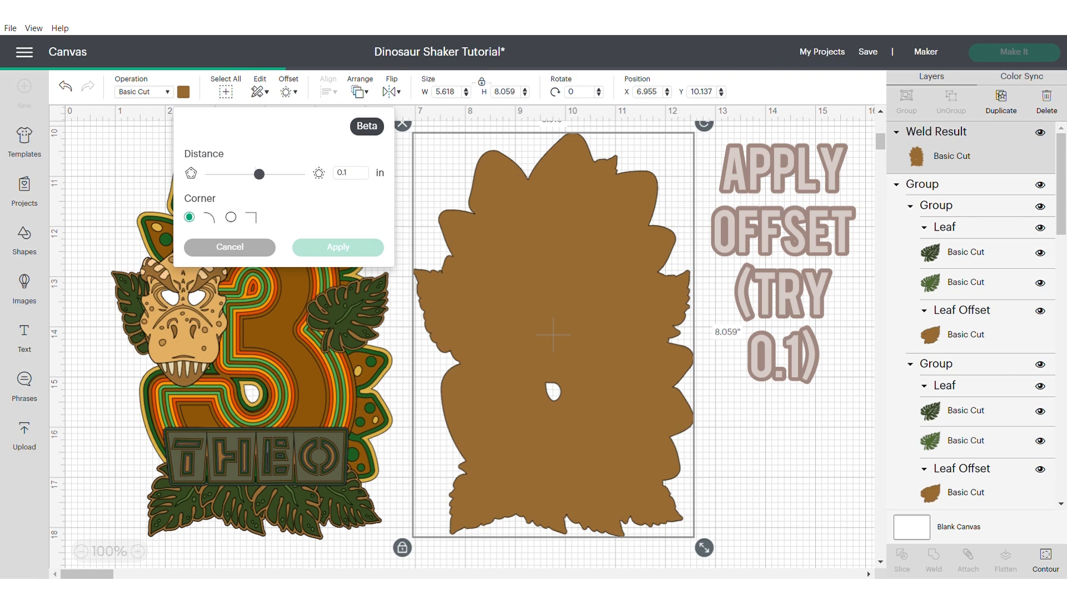
pyautogui.click(338, 248)
# Recolor the silhouette's offset layer light grey for the acetate.
pyautogui.click(184, 92)
pyautogui.click(228, 253)
pyautogui.click(1001, 102)
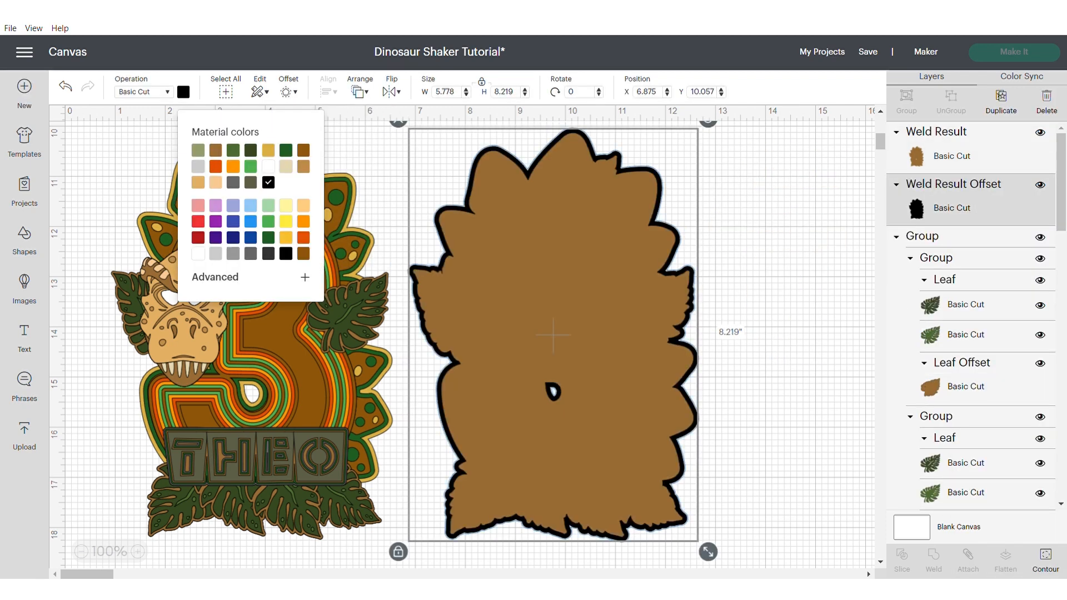
pyautogui.click(198, 167)
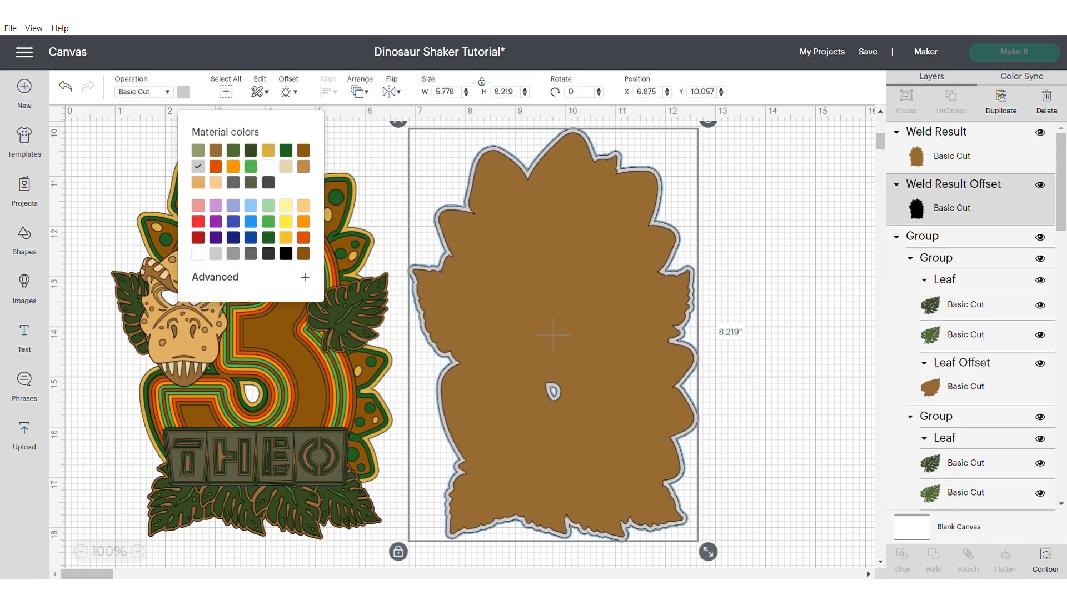
pyautogui.click(778, 250)
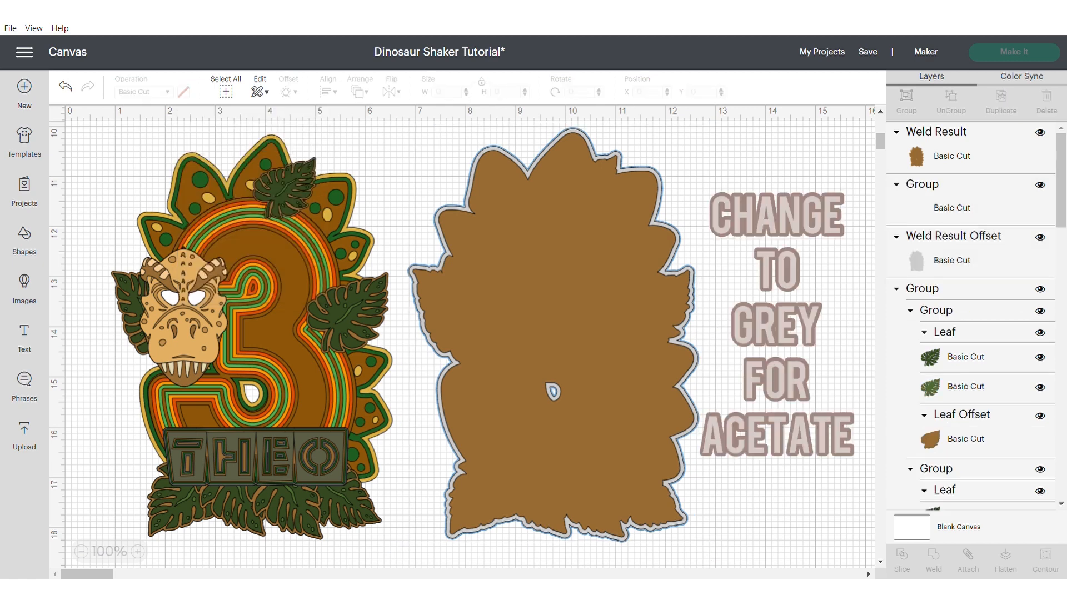
# Cut the surplus dark backing layer and group the brown silhouette with its grey offset.
pyautogui.click(951, 210)
pyautogui.rightClick(952, 211)
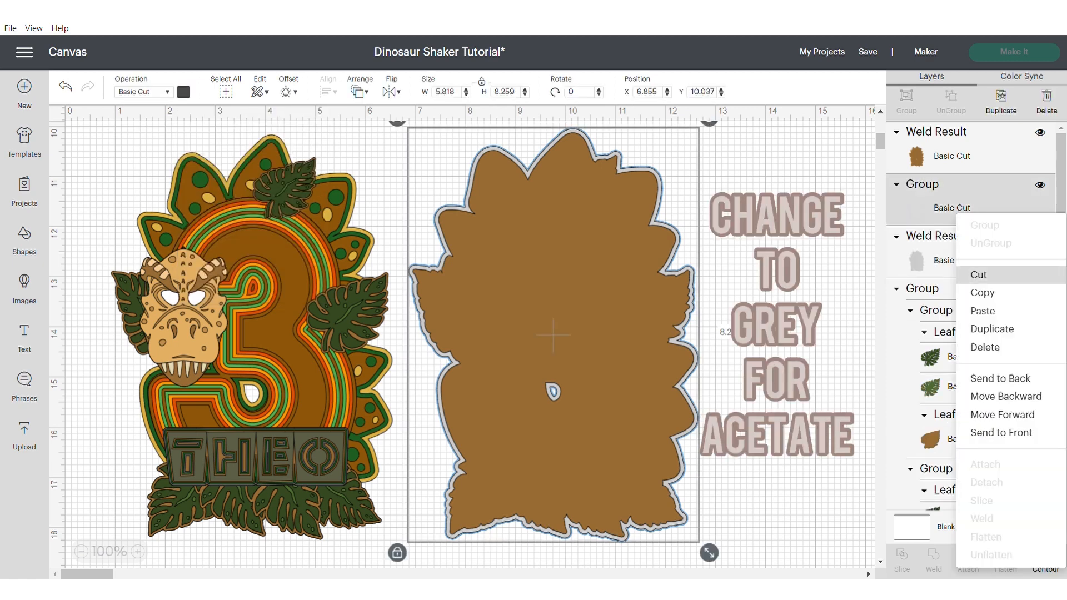
pyautogui.click(970, 275)
pyautogui.moveTo(783, 279); pyautogui.dragTo(586, 293)
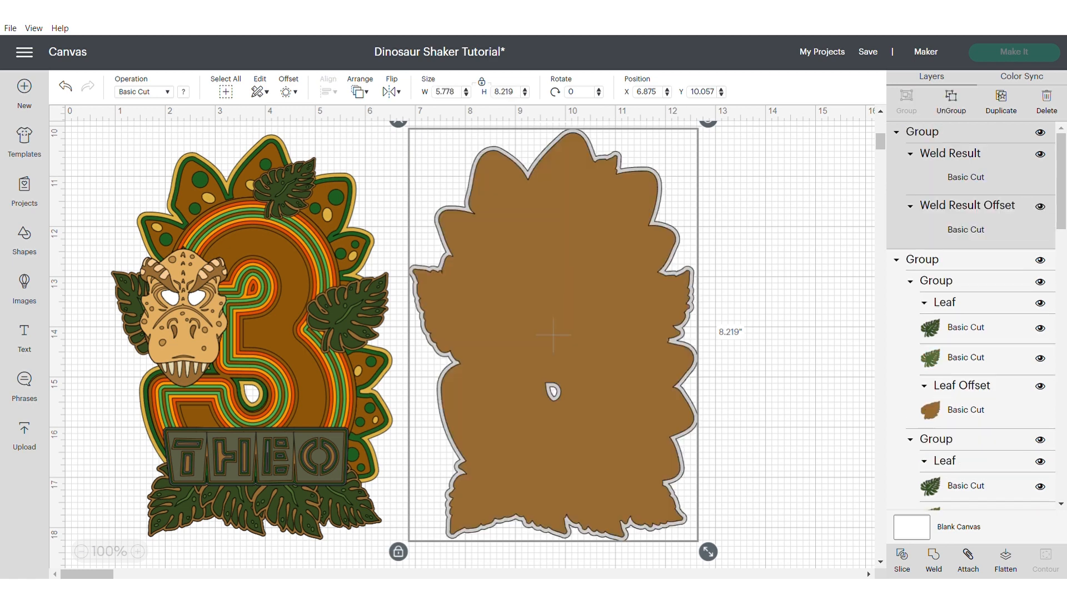
# Bring the full dinosaur design to the front and position it over the grouped brown and grey backing.
pyautogui.click(252, 336)
pyautogui.click(360, 92)
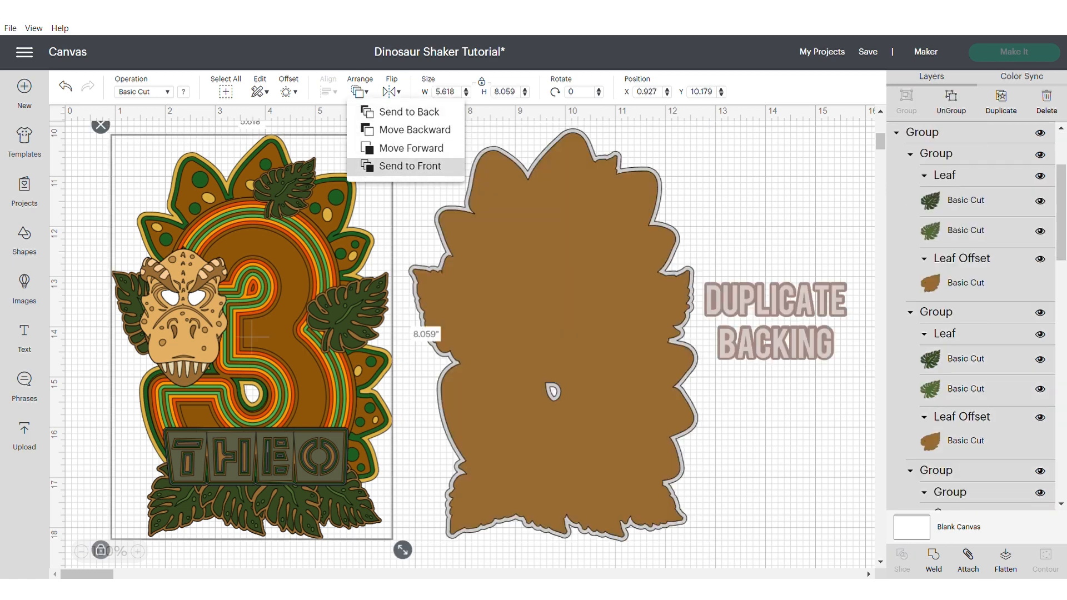
pyautogui.click(405, 164)
pyautogui.moveTo(251, 336); pyautogui.dragTo(554, 335)
pyautogui.click(695, 359)
pyautogui.moveTo(694, 359); pyautogui.dragTo(695, 357)
# Center the design on its backing, group everything and shift the finished topper slightly sideways on the canvas.
pyautogui.moveTo(772, 525); pyautogui.dragTo(354, 342)
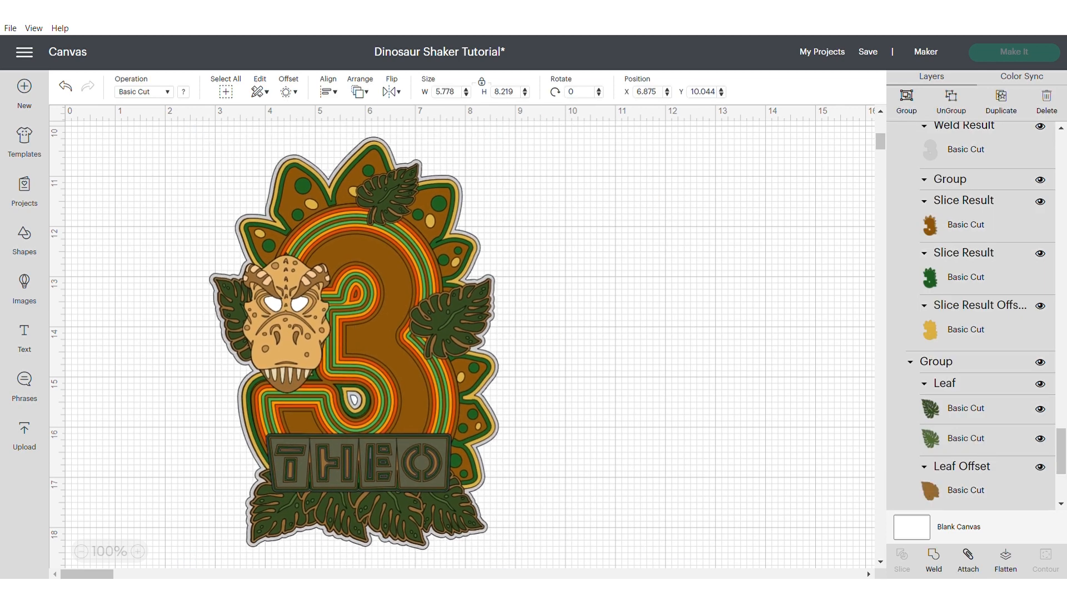
pyautogui.click(328, 90)
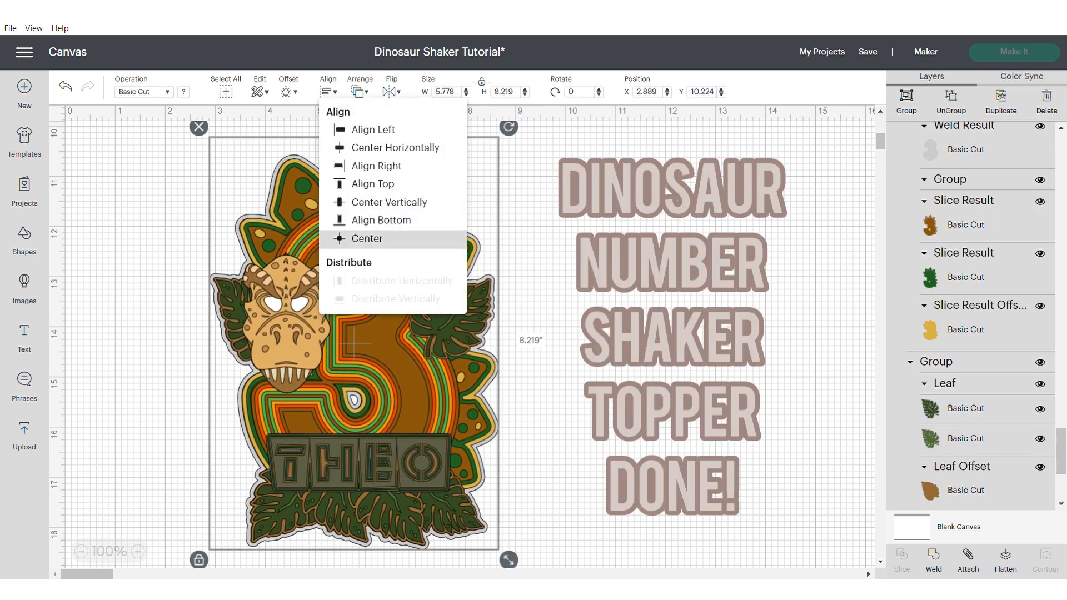
pyautogui.click(362, 238)
pyautogui.hotkey('ctrl', 'g')
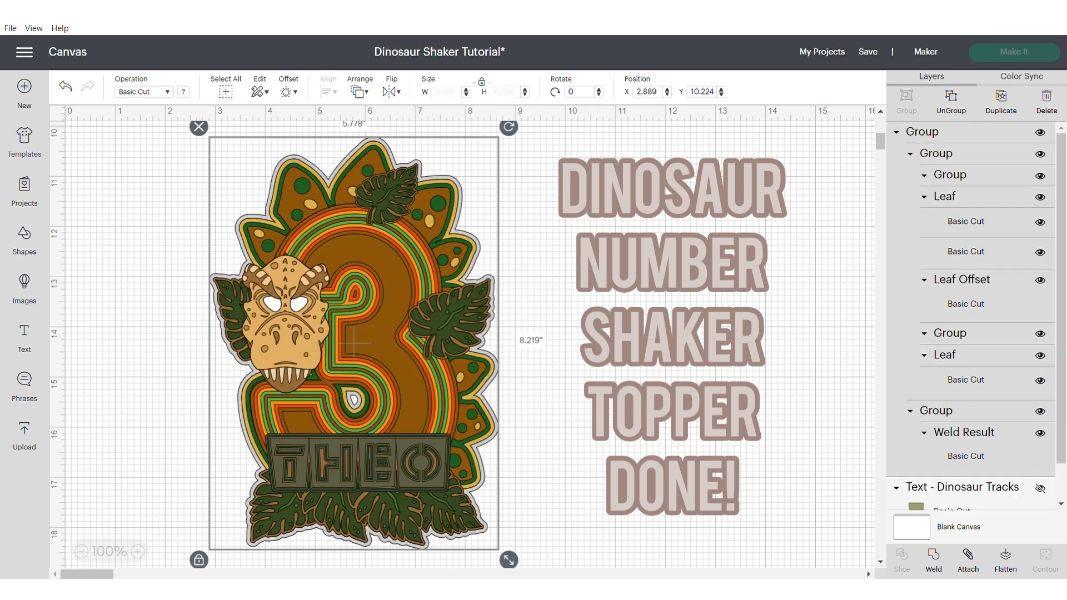
pyautogui.moveTo(354, 343); pyautogui.dragTo(334, 343)
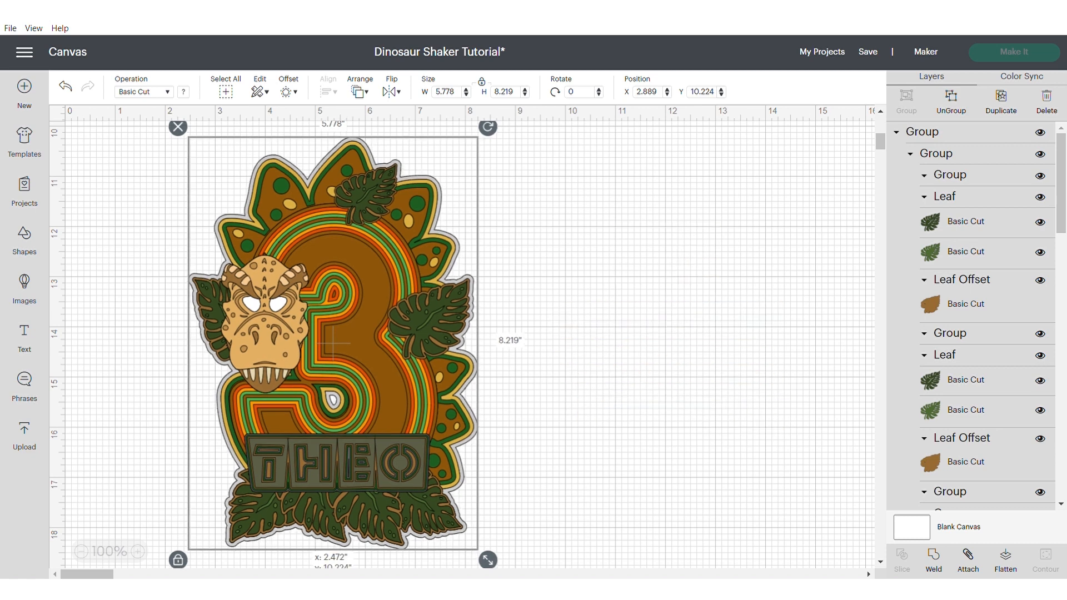
pyautogui.click(533, 342)
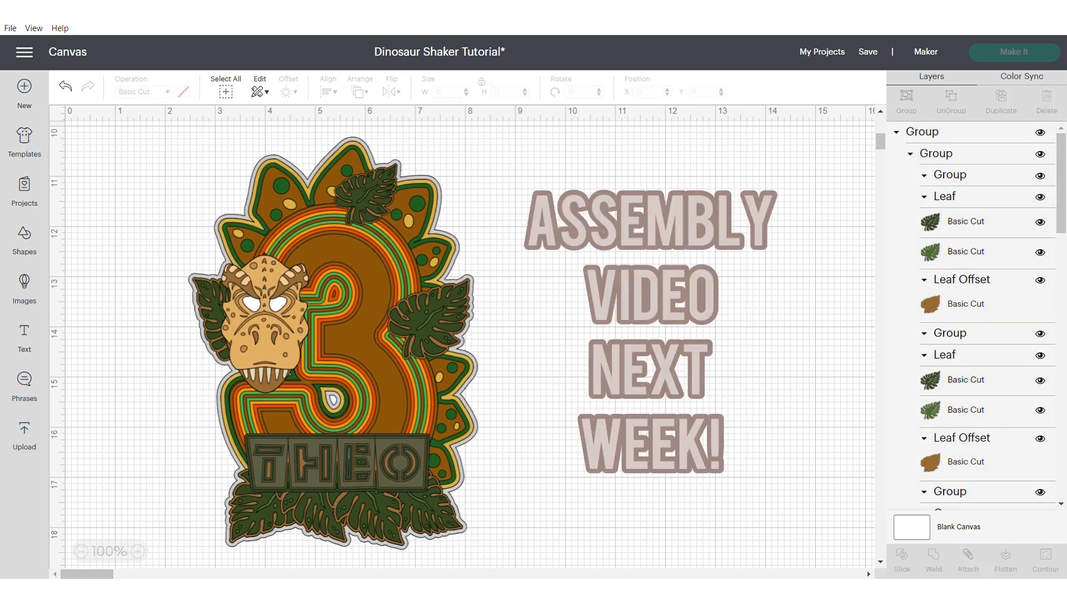